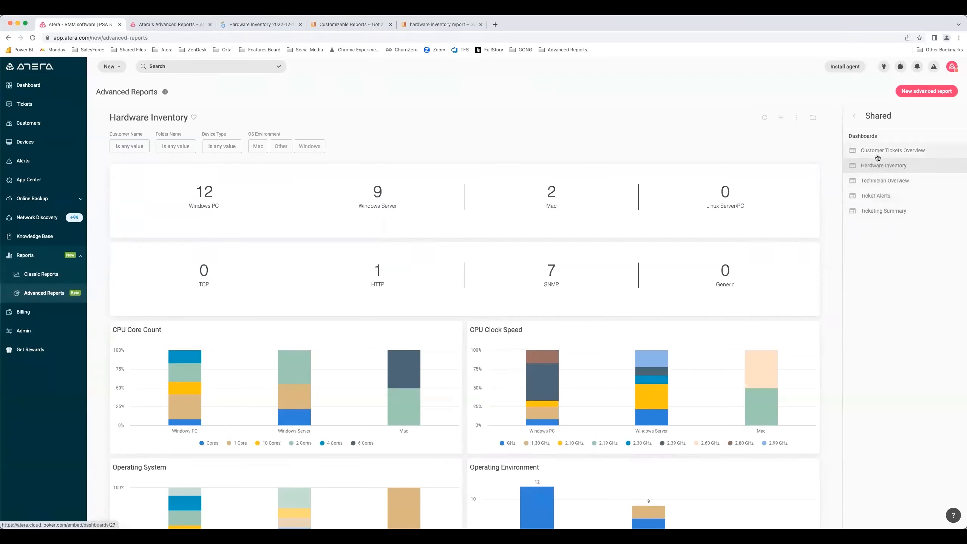
# - Filter the Hardware Inventory dashboard by Customer Name, selecting ALO and 4 DOGS CODING
pyautogui.click(795, 117)
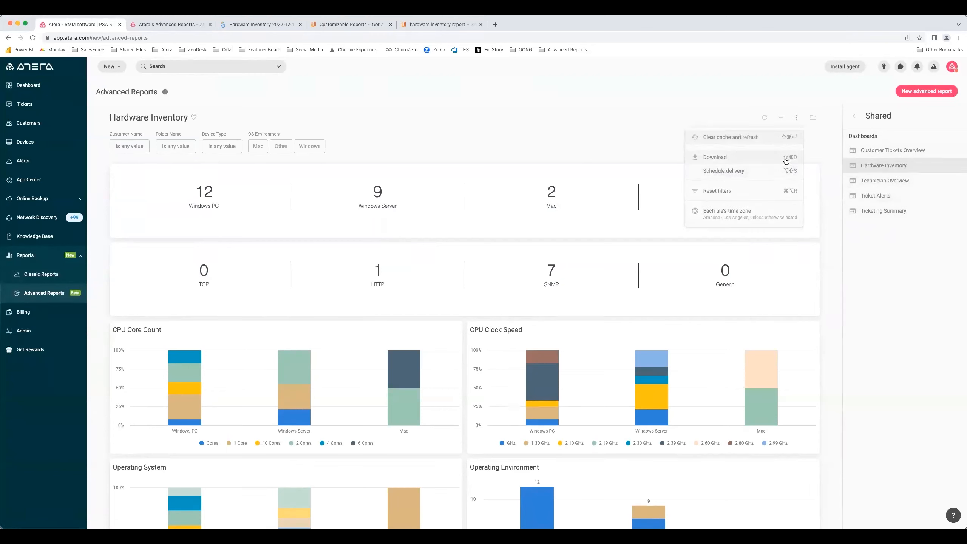
pyautogui.click(482, 145)
pyautogui.click(116, 146)
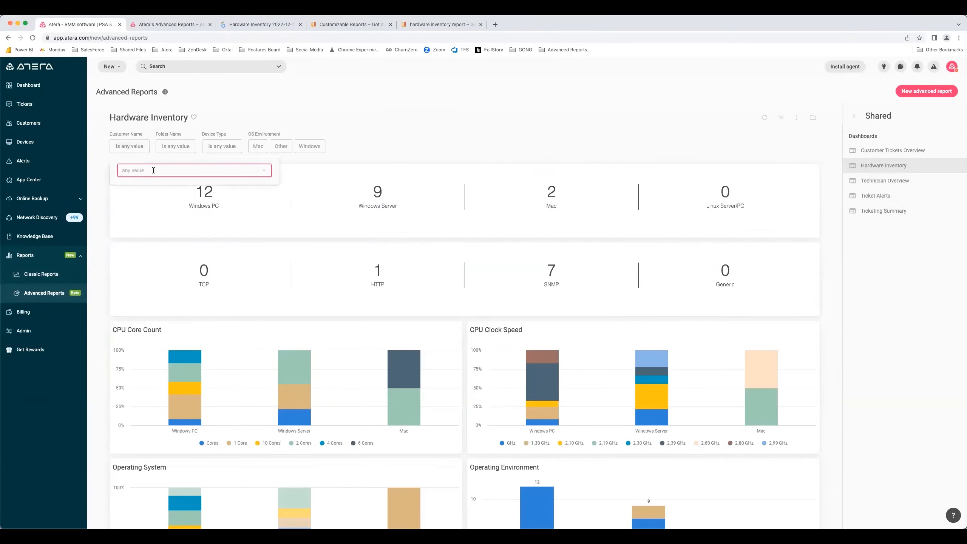
pyautogui.click(168, 199)
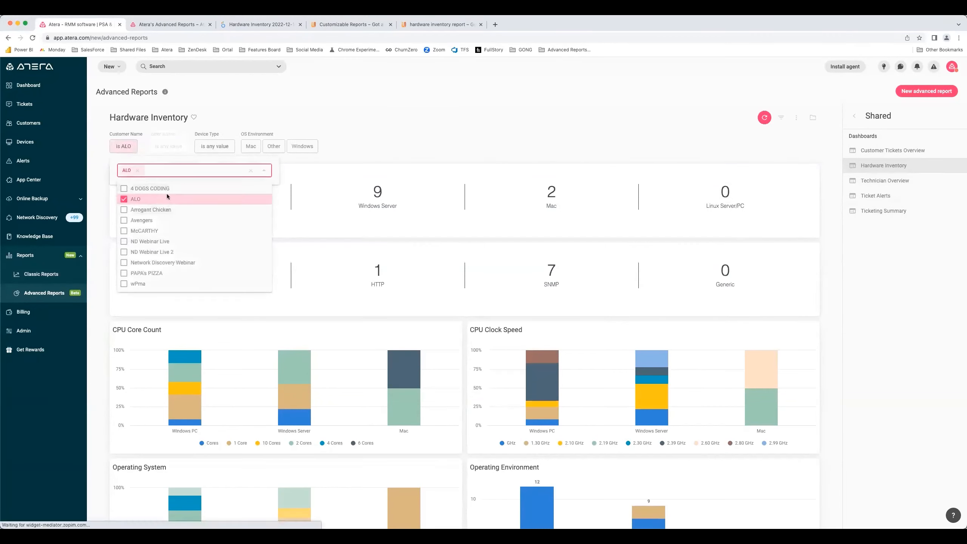
pyautogui.click(167, 189)
pyautogui.click(436, 143)
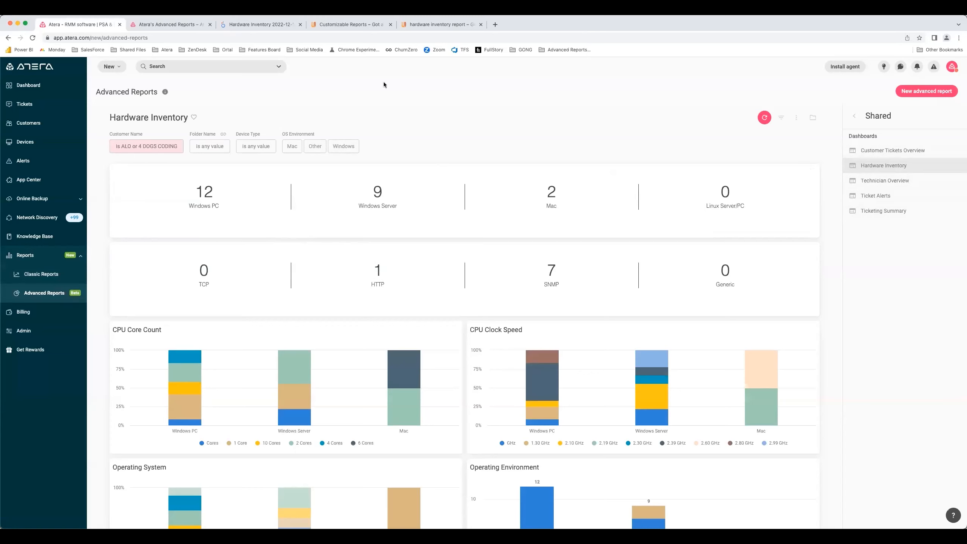
# - Open the Advanced Reports help article and, from its viewer capabilities section, read the View advanced reports article's preset dashboards instructions
pyautogui.click(165, 93)
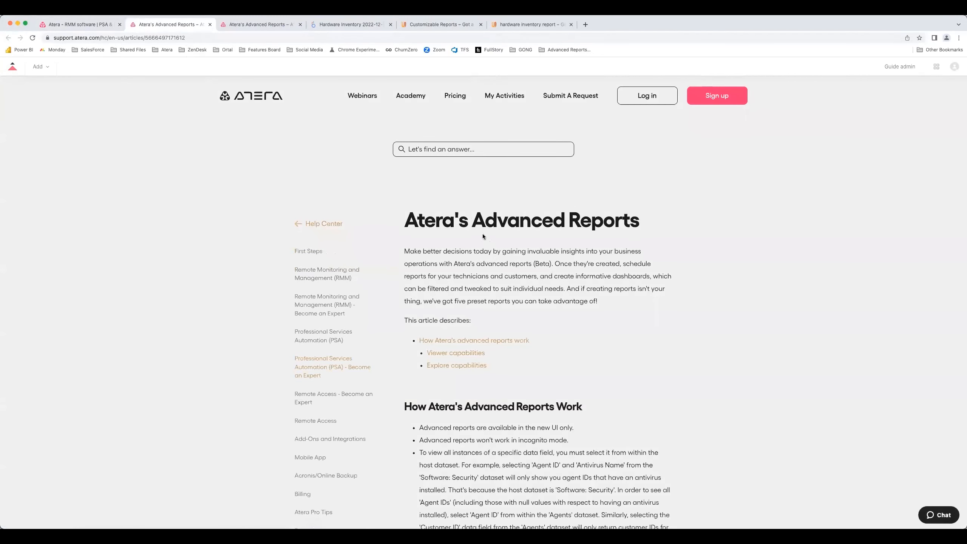
pyautogui.click(450, 356)
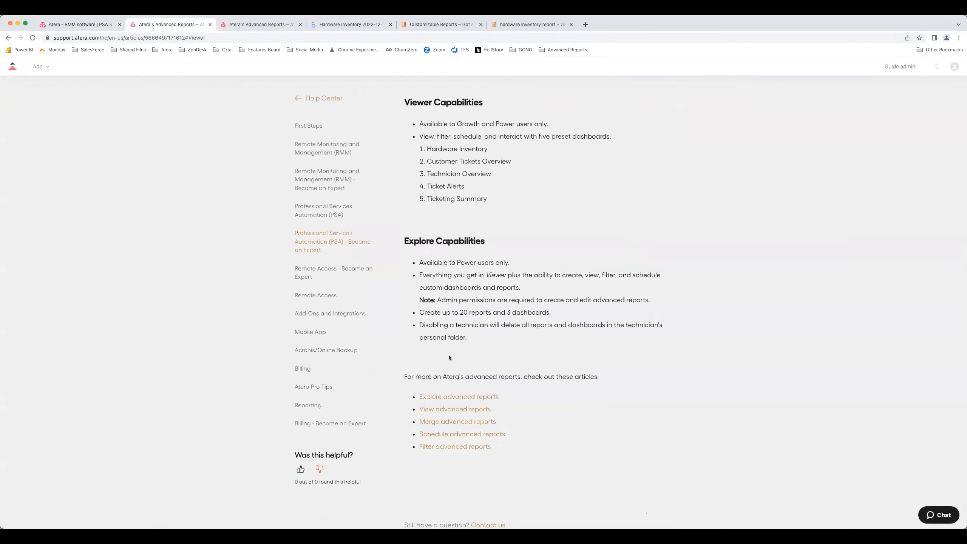
pyautogui.click(463, 410)
pyautogui.scroll(-1, 470, 370)
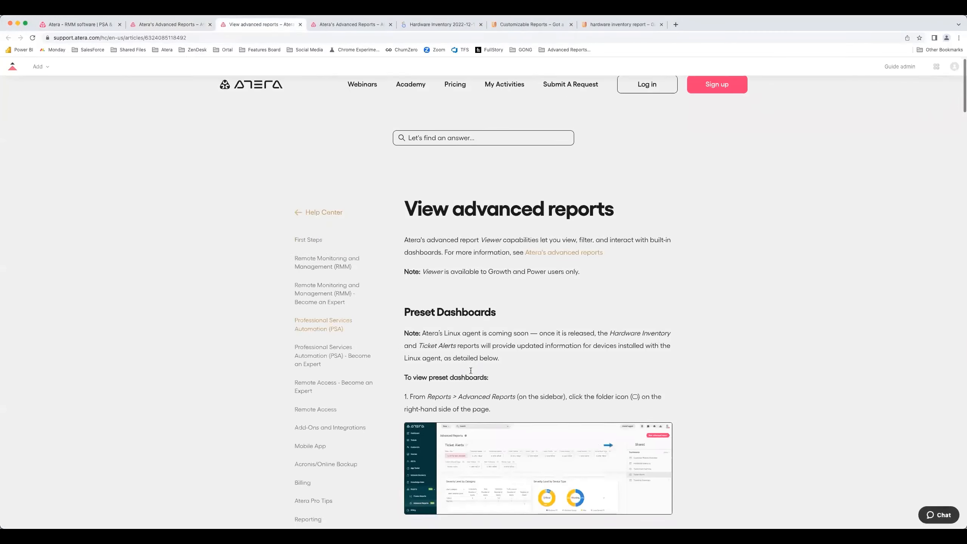
pyautogui.scroll(-8, 470, 370)
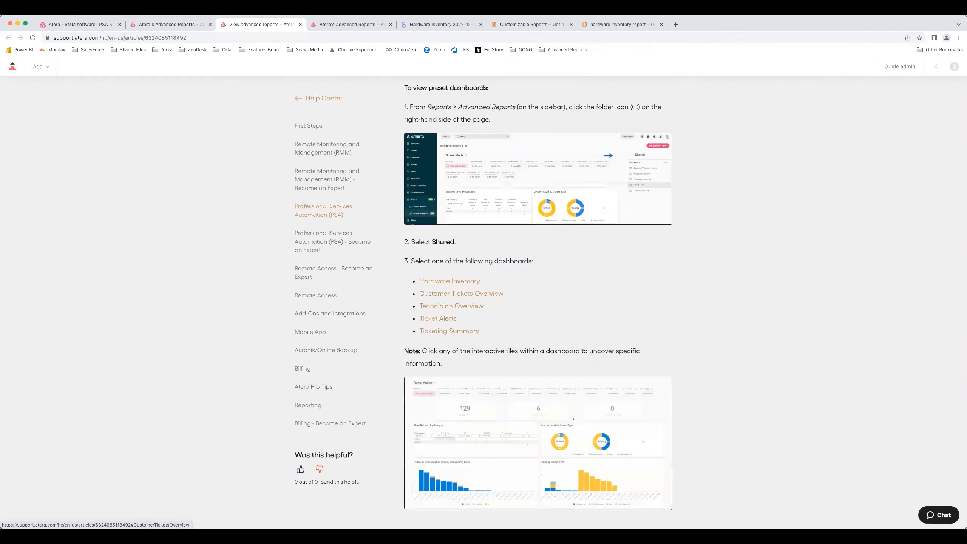
# - Close the extra help article pages and return to the Hardware Inventory dashboard
pyautogui.click(210, 25)
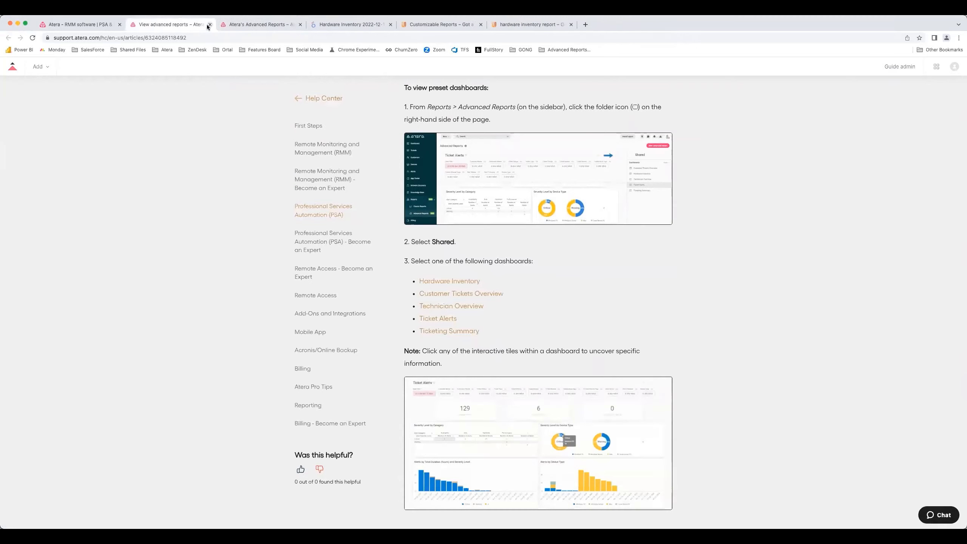
pyautogui.click(209, 25)
pyautogui.click(97, 26)
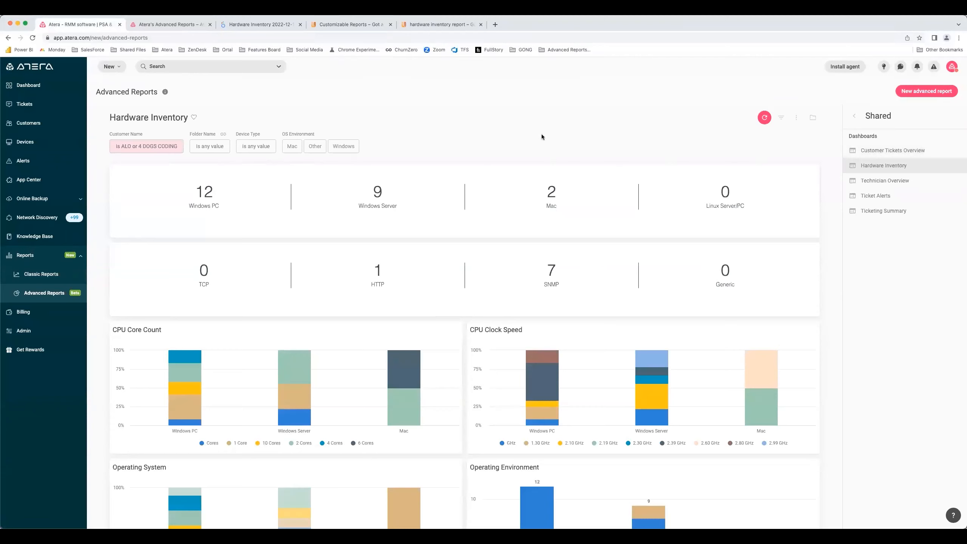
# - Open the download options for the entire Hardware Inventory dashboard
pyautogui.click(795, 121)
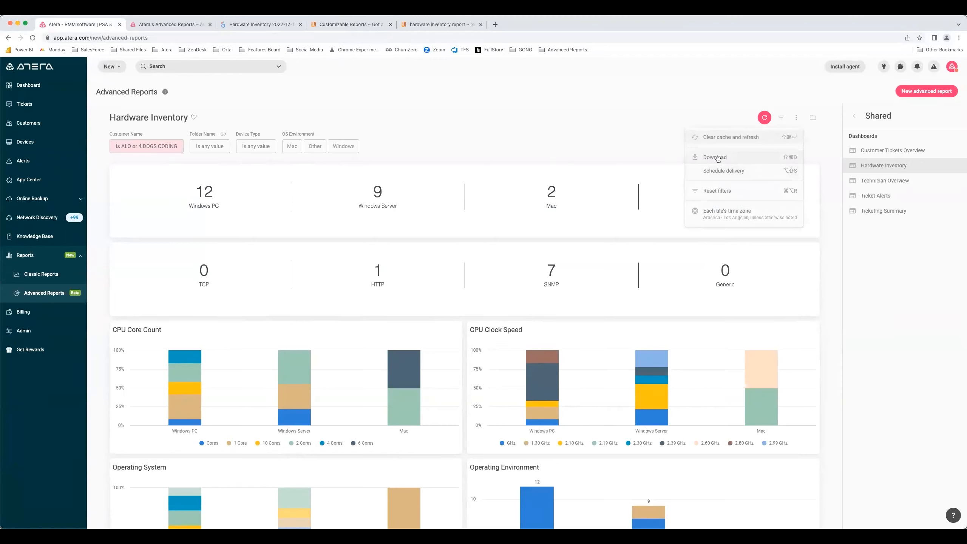
pyautogui.click(657, 153)
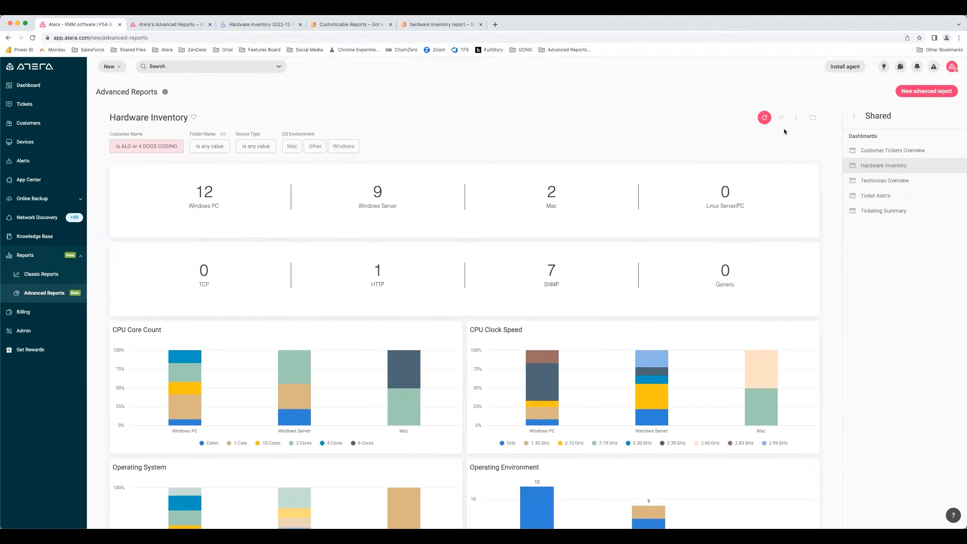
pyautogui.click(798, 119)
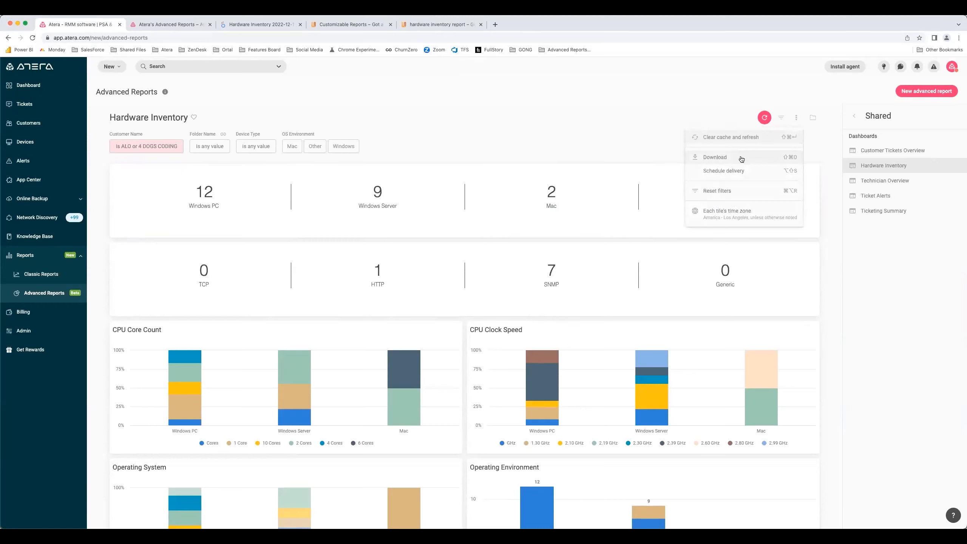
pyautogui.click(799, 121)
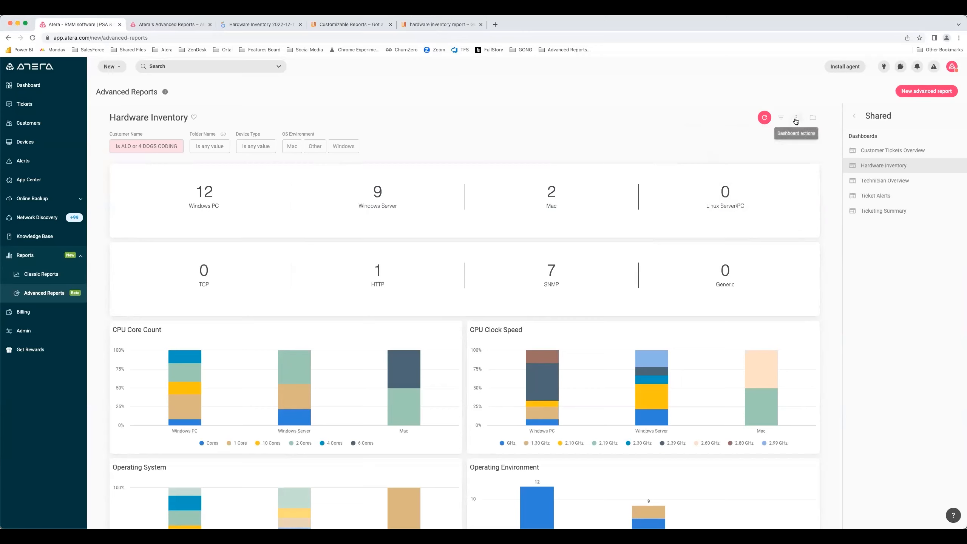
pyautogui.click(796, 121)
pyautogui.click(757, 164)
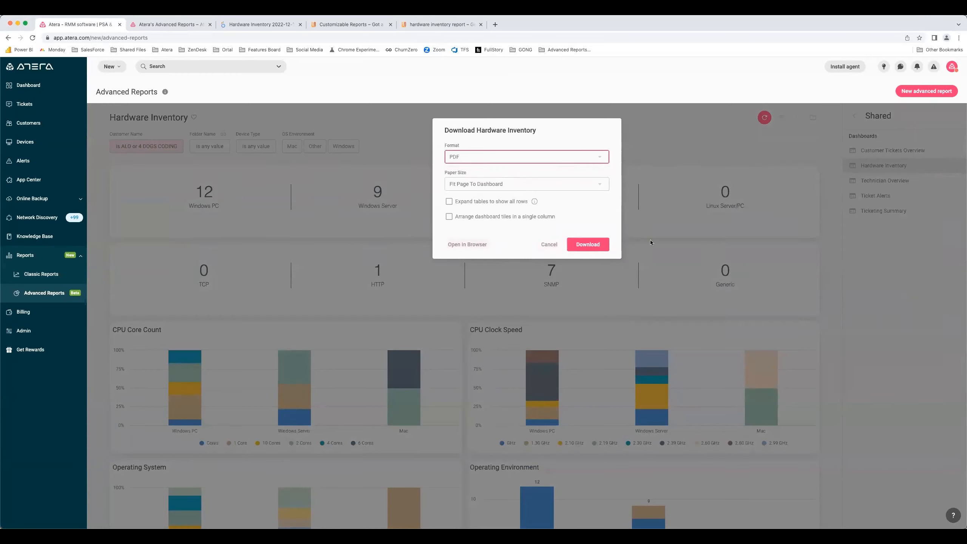
# - Look through the exported Hardware Inventory PDF, and return to the dashboard to cancel its download
pyautogui.click(269, 25)
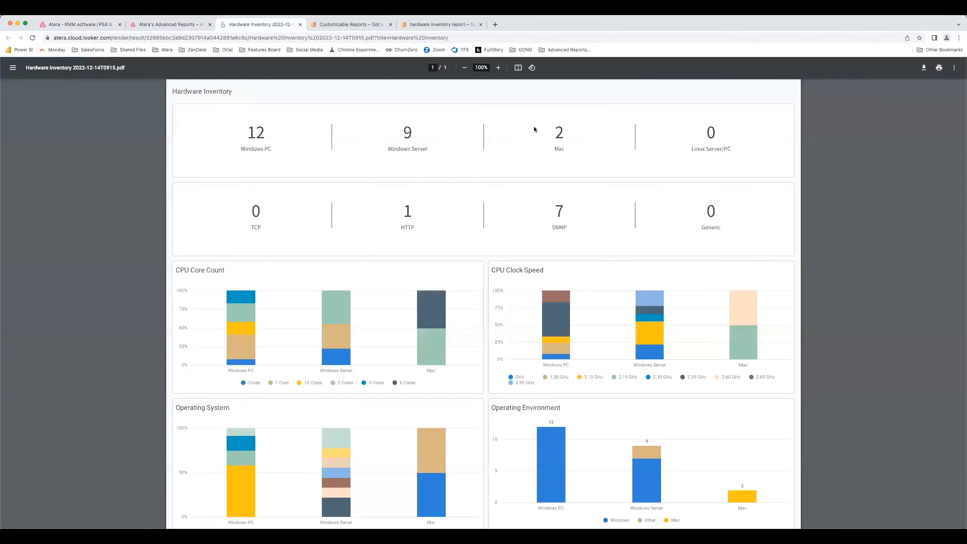
pyautogui.scroll(-15, 535, 129)
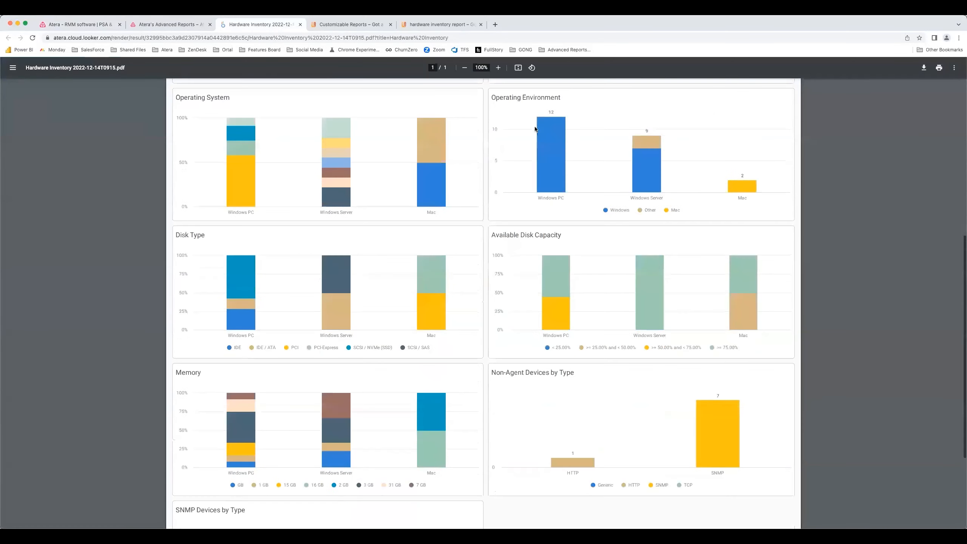
pyautogui.scroll(15, 534, 129)
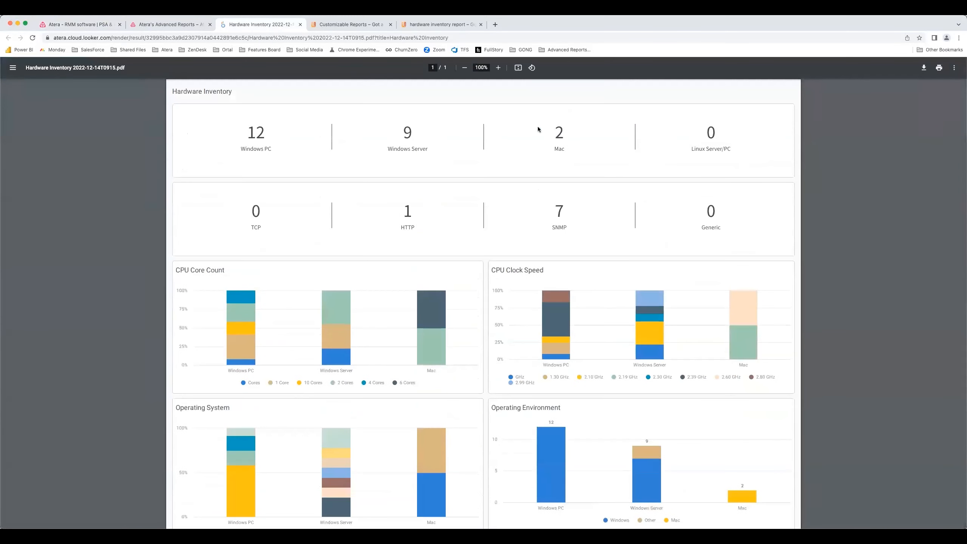
pyautogui.click(67, 26)
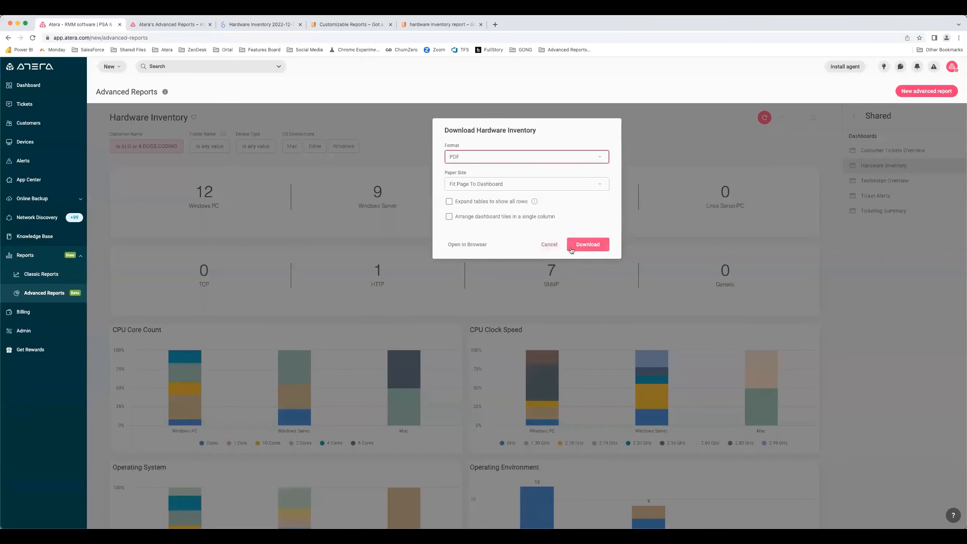
pyautogui.click(550, 244)
# - Examine the file formats and advanced data options for downloading the CPU Clock Speed tile's data, and cancel the download
pyautogui.scroll(-1, 799, 245)
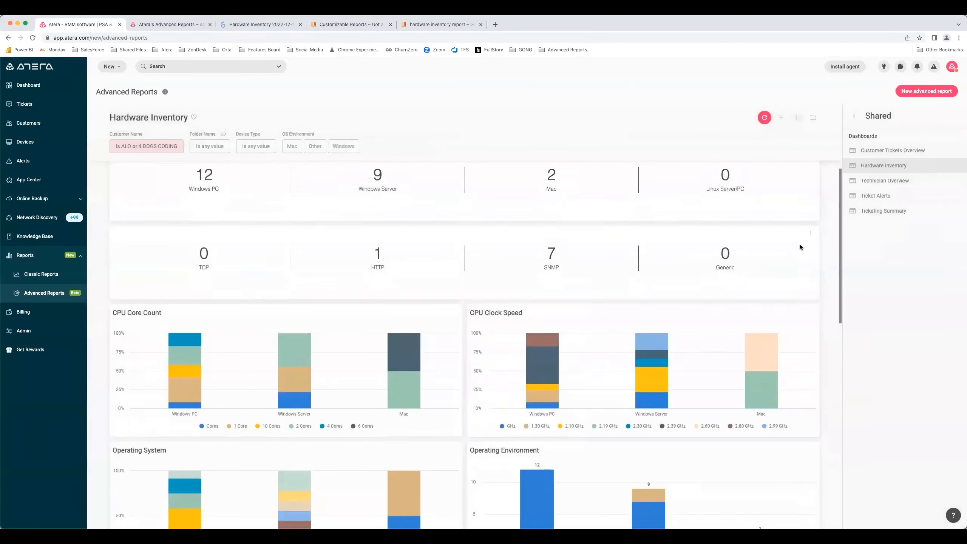
pyautogui.scroll(-2, 799, 244)
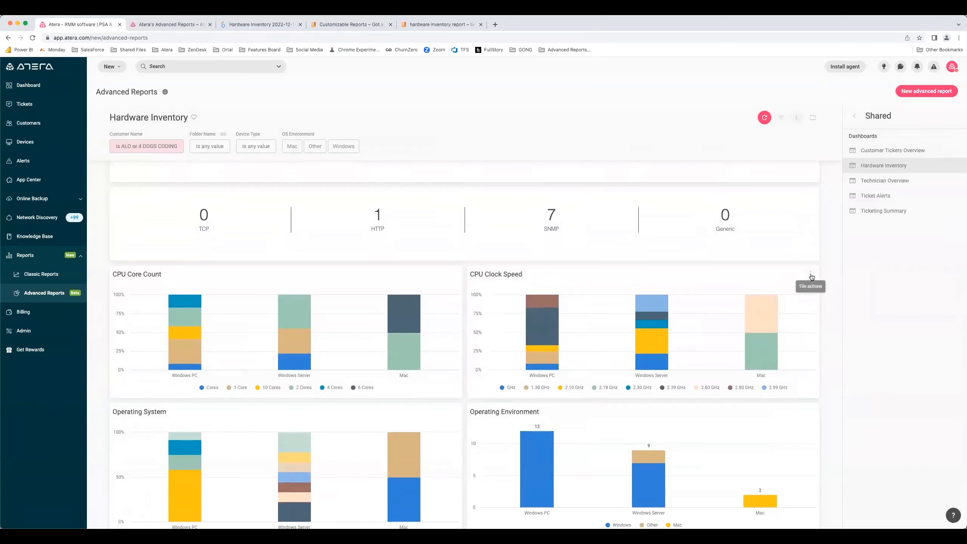
pyautogui.click(811, 274)
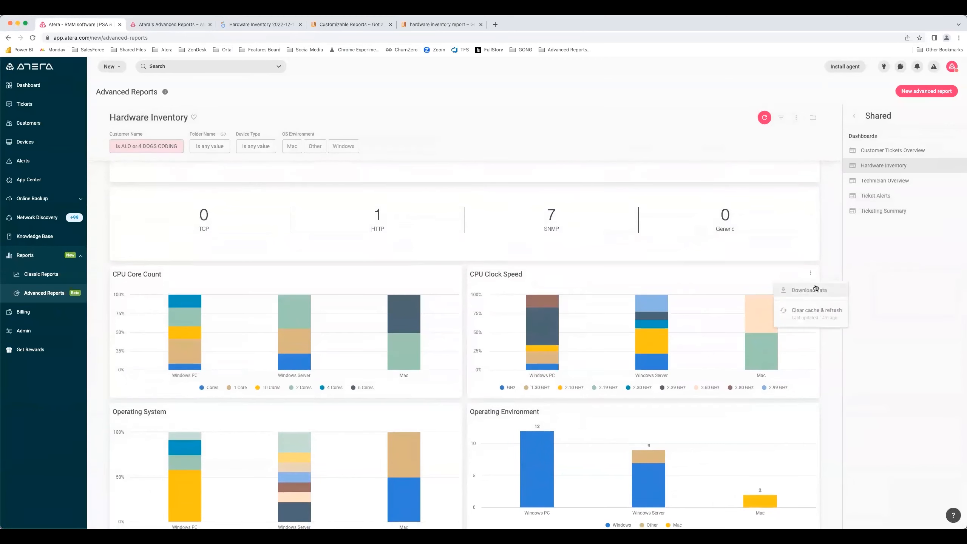
pyautogui.click(833, 291)
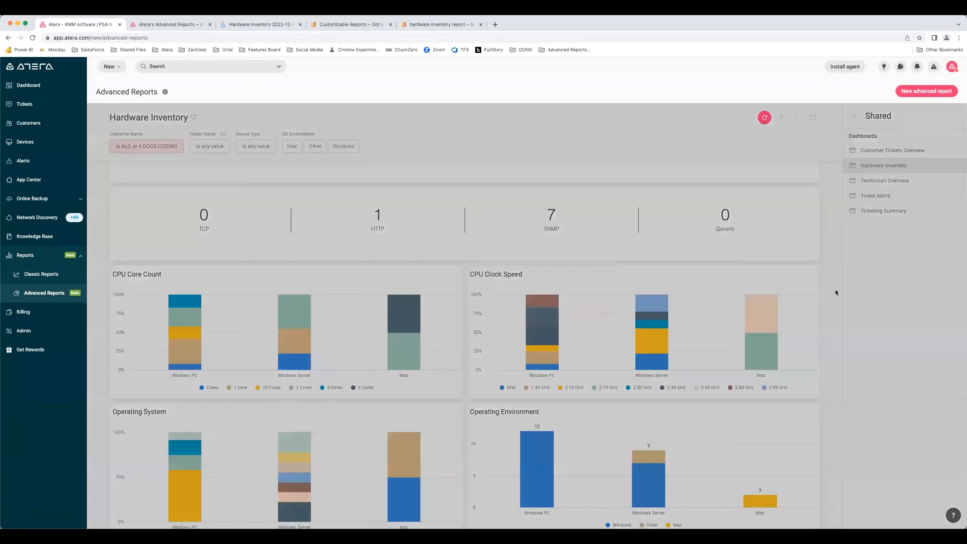
pyautogui.click(558, 168)
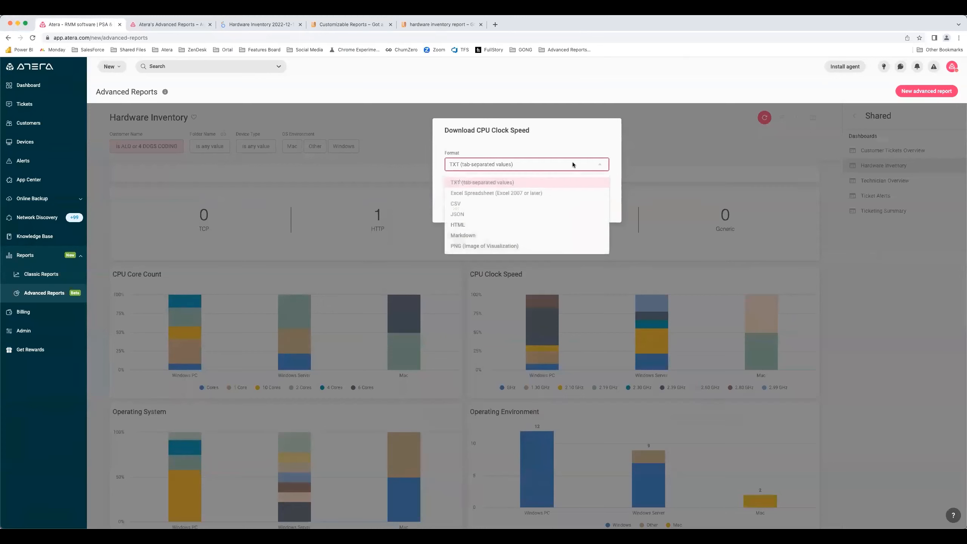
pyautogui.click(596, 169)
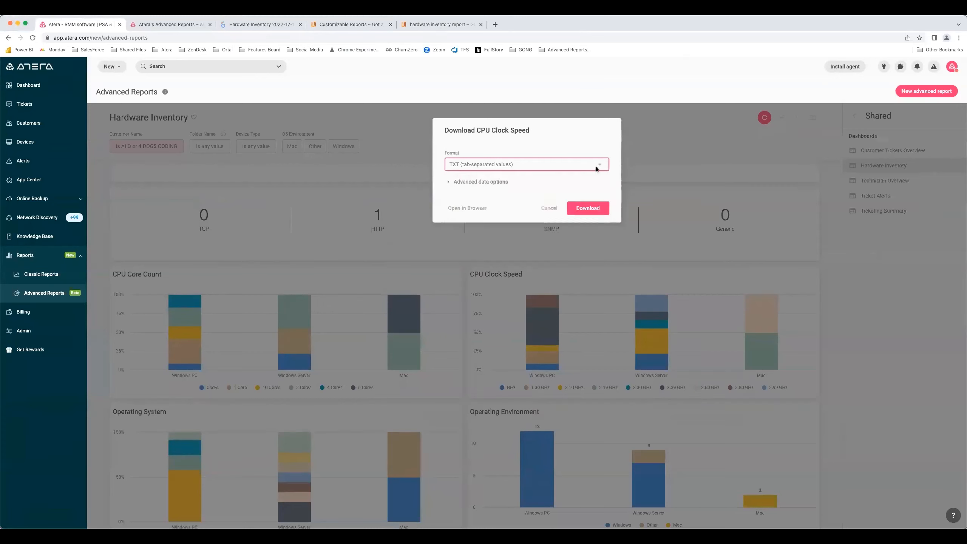
pyautogui.click(494, 184)
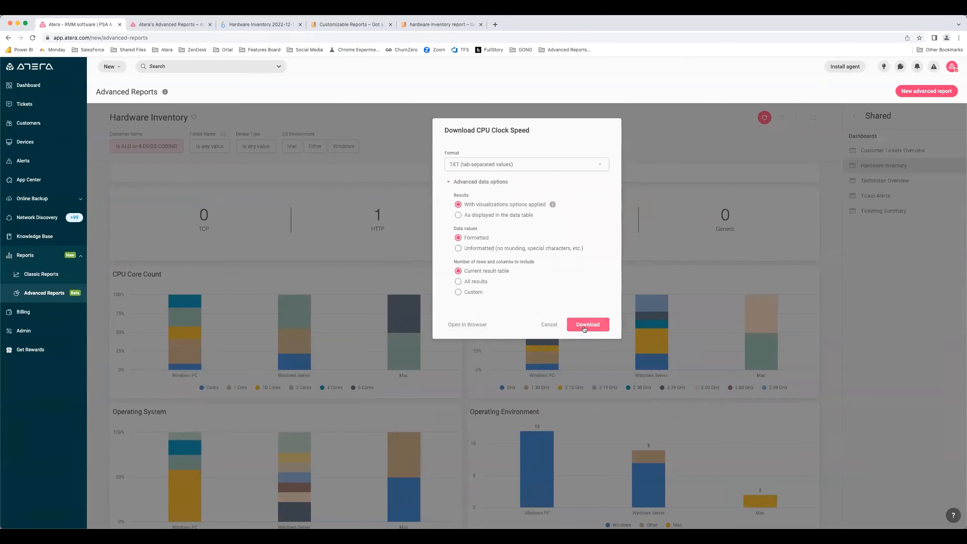
pyautogui.click(548, 324)
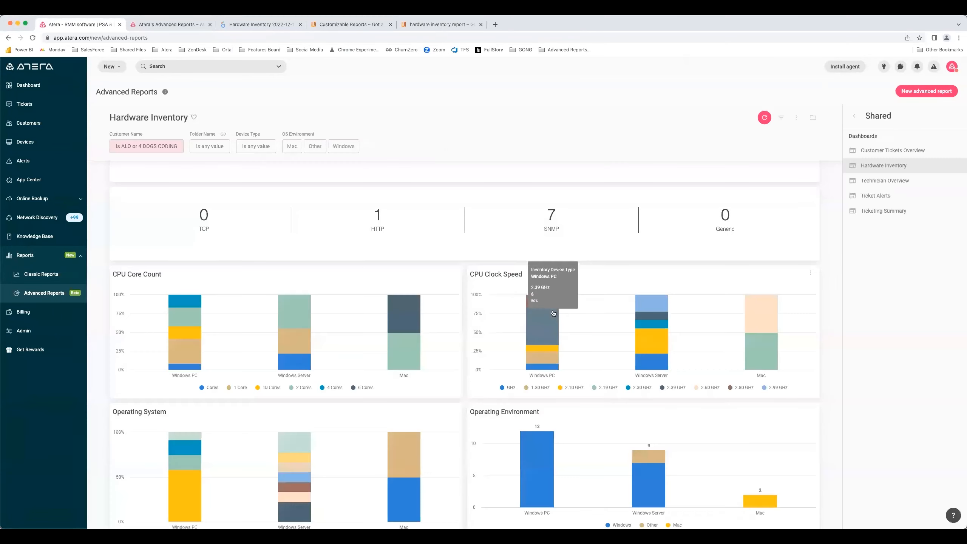
# - Look over the Hardware Inventory charts, and switch to the Technician Overview dashboard and back to Hardware Inventory
pyautogui.scroll(-2, 553, 313)
pyautogui.scroll(-2, 553, 313)
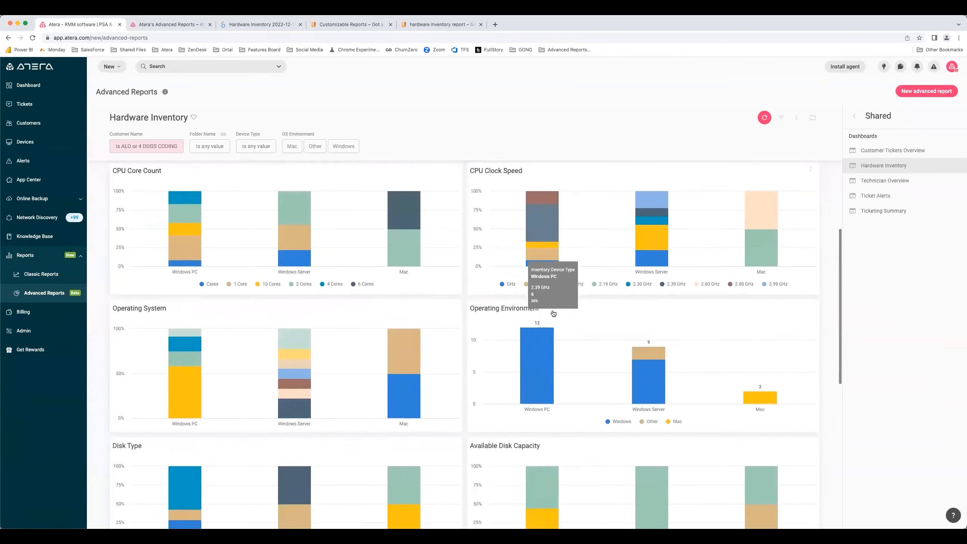
pyautogui.scroll(5, 553, 313)
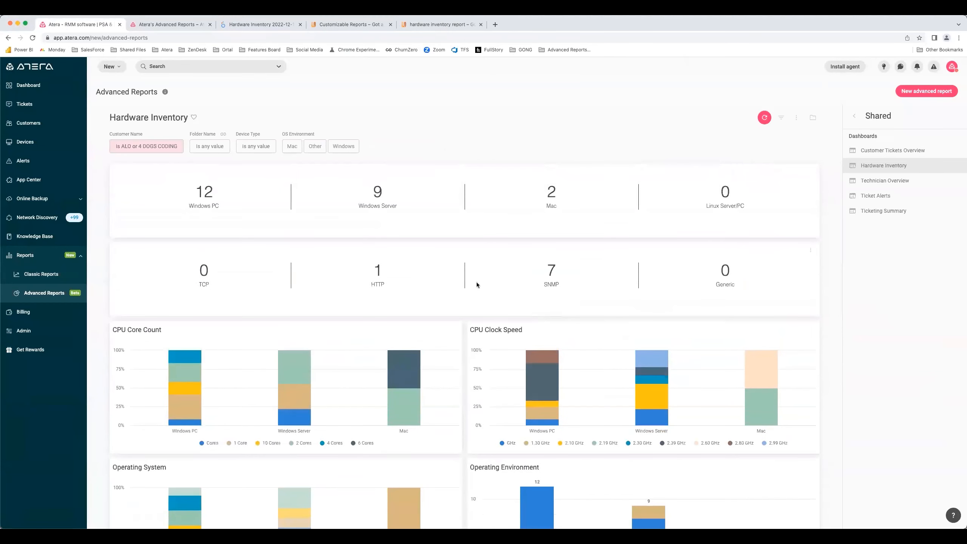
pyautogui.click(891, 181)
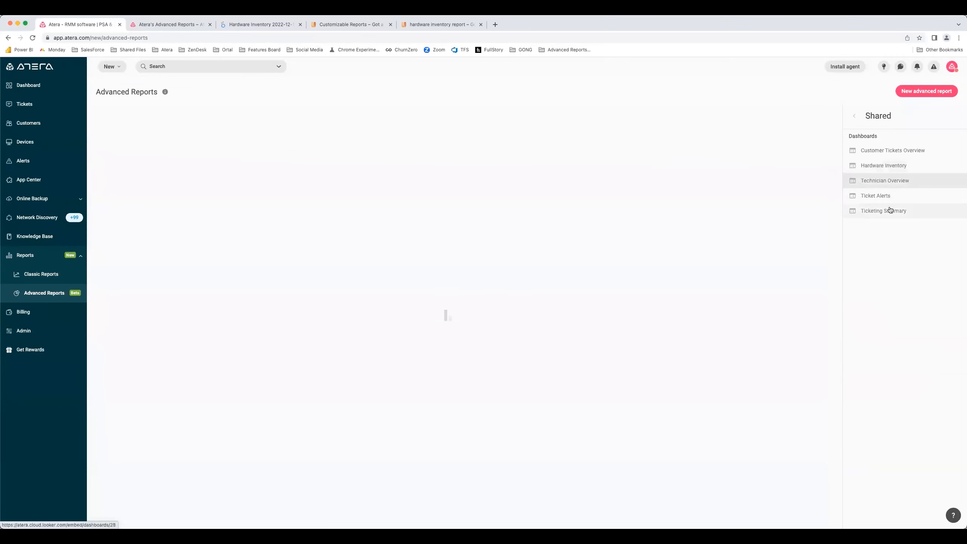
pyautogui.click(881, 166)
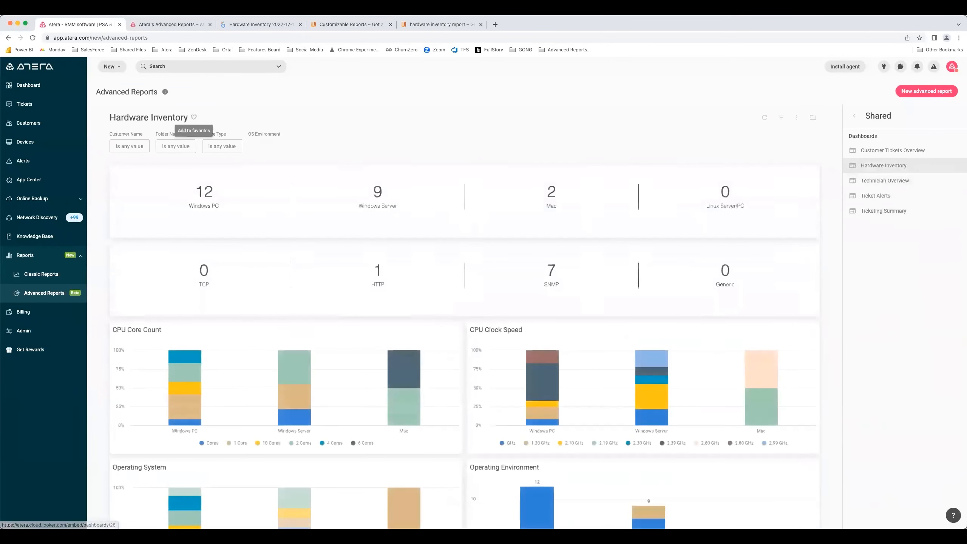
# - Open the daily 06:00 Hardware Inventory delivery schedule for editing and view its filters
pyautogui.click(796, 117)
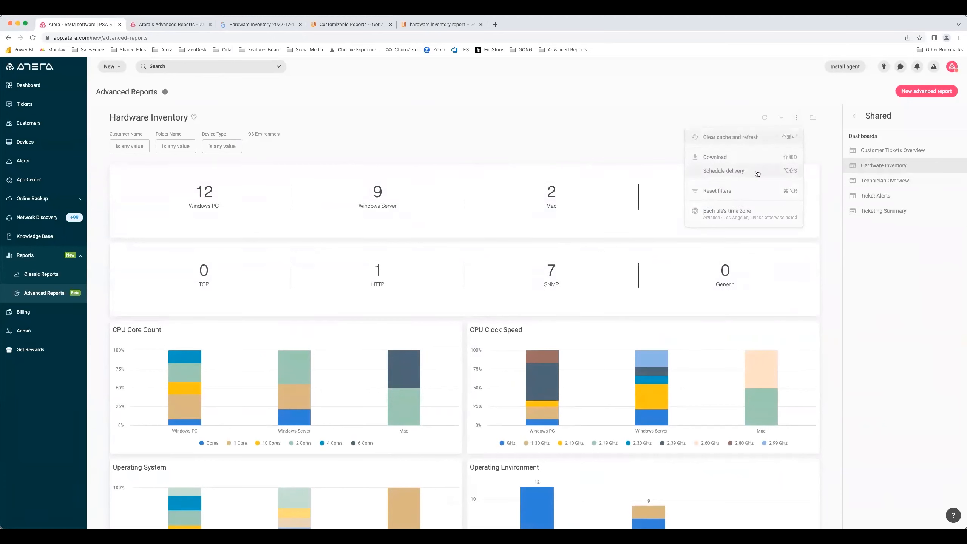
pyautogui.click(778, 173)
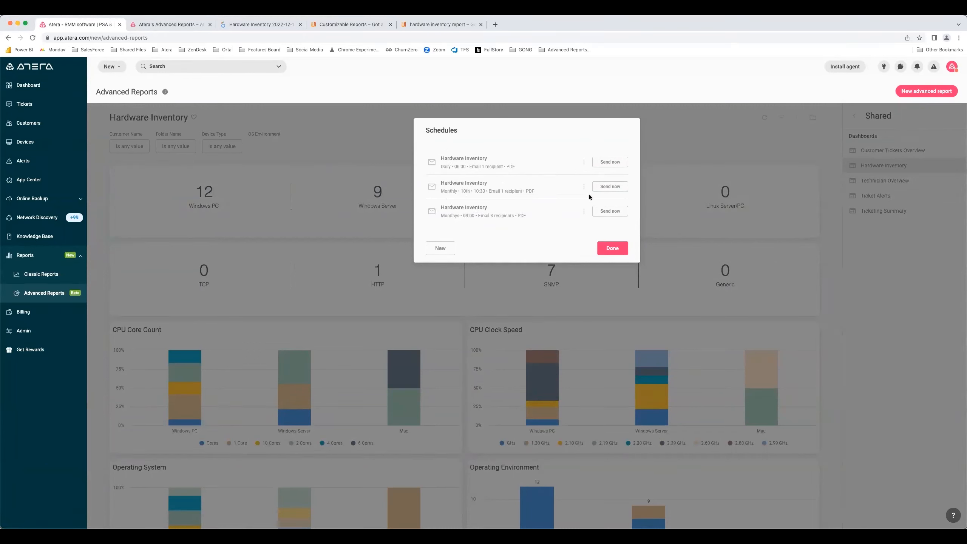
pyautogui.click(584, 163)
pyautogui.click(574, 179)
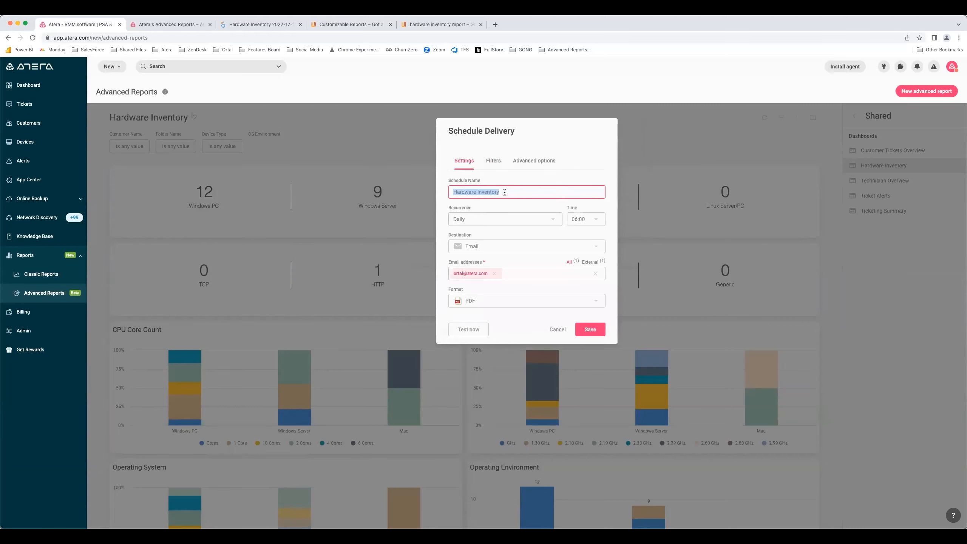
pyautogui.click(587, 193)
pyautogui.click(493, 161)
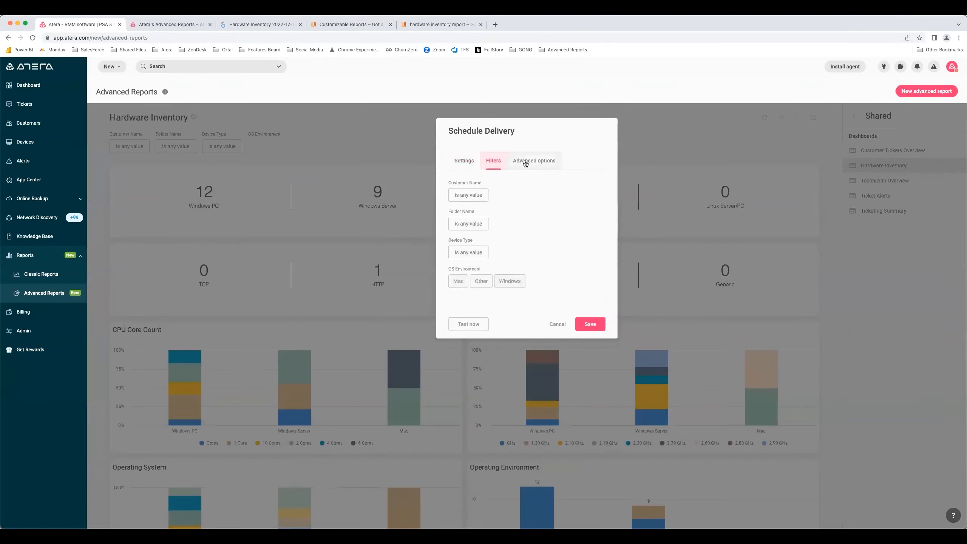
# - Review the schedule's settings and filter its delivery by Customer Name to 4 DOGS CODING
pyautogui.click(464, 161)
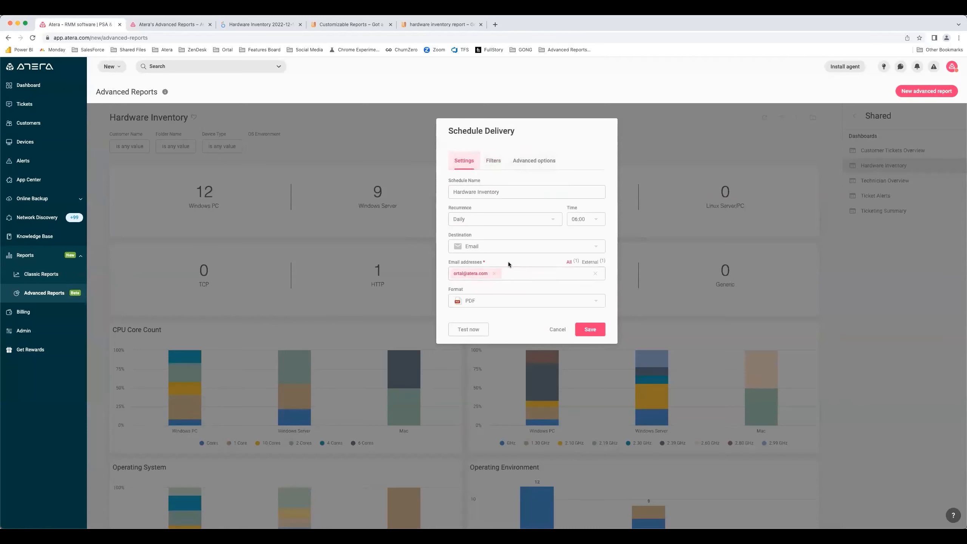
pyautogui.click(492, 161)
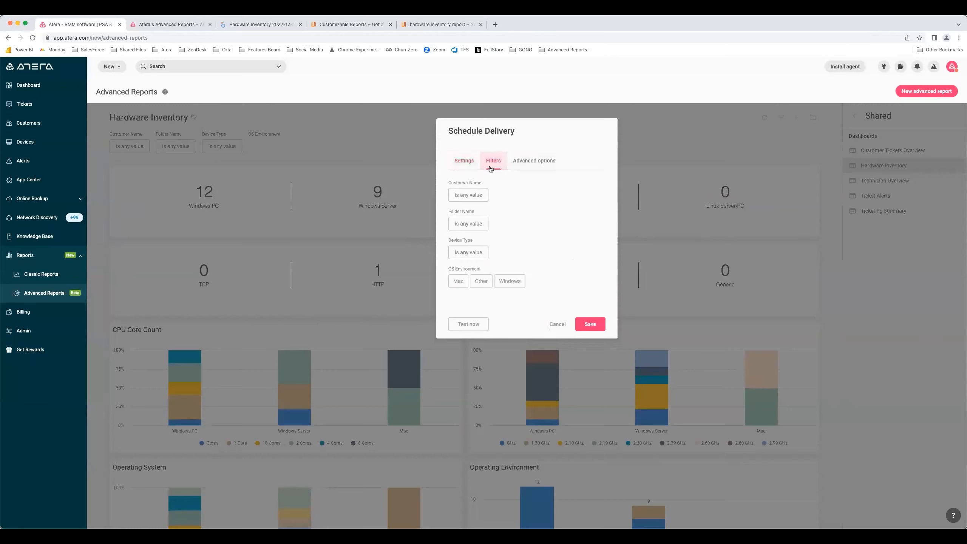
pyautogui.click(472, 197)
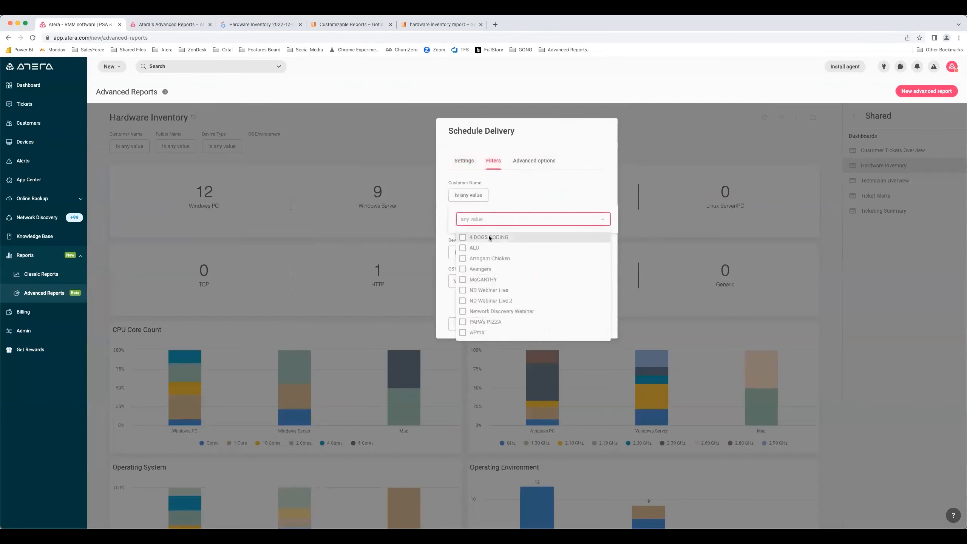
pyautogui.click(489, 237)
pyautogui.click(563, 195)
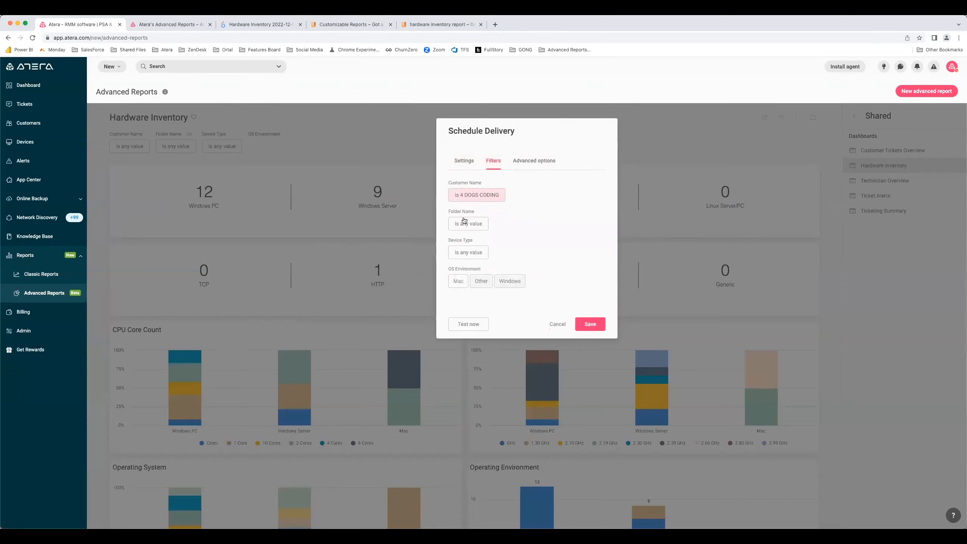
# - Open the schedule's advanced options and examine the available paper sizes
pyautogui.click(532, 161)
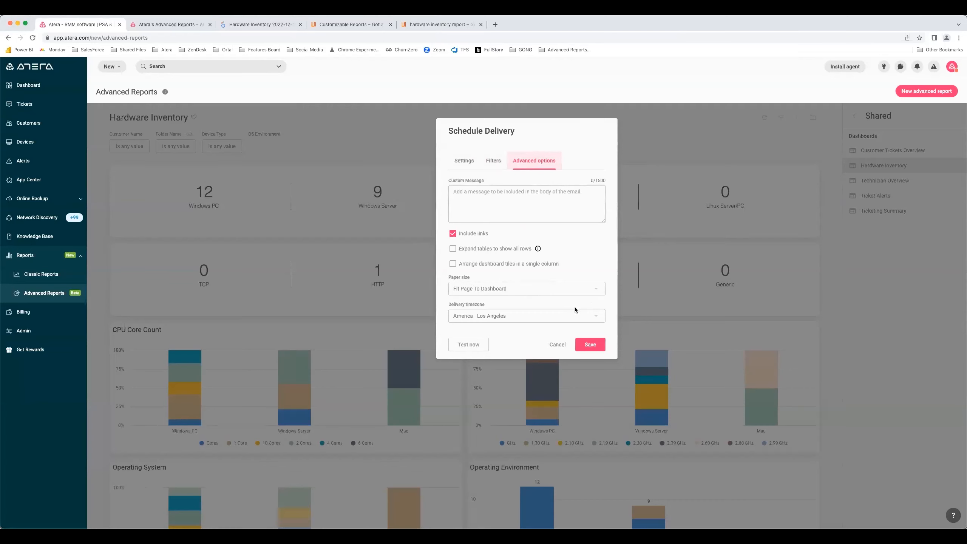
pyautogui.click(593, 290)
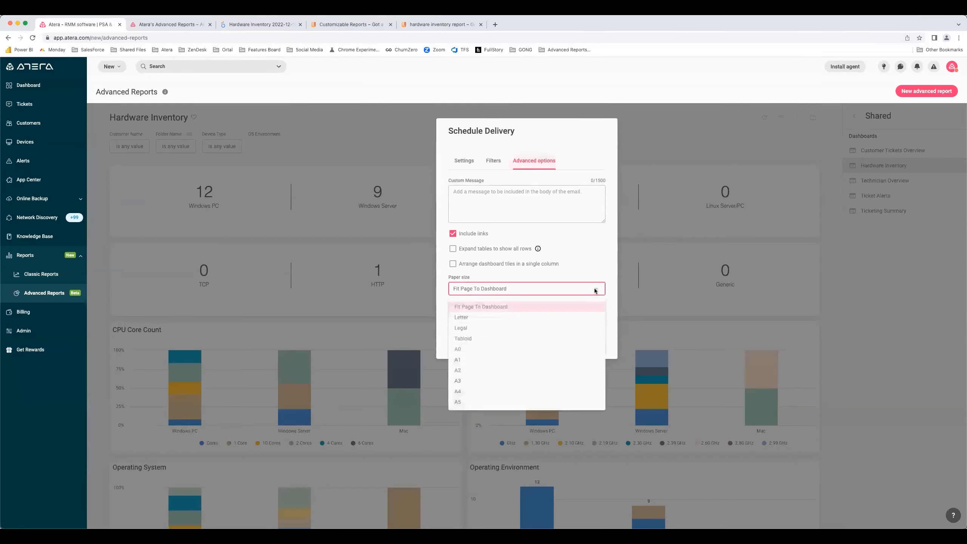
pyautogui.click(596, 290)
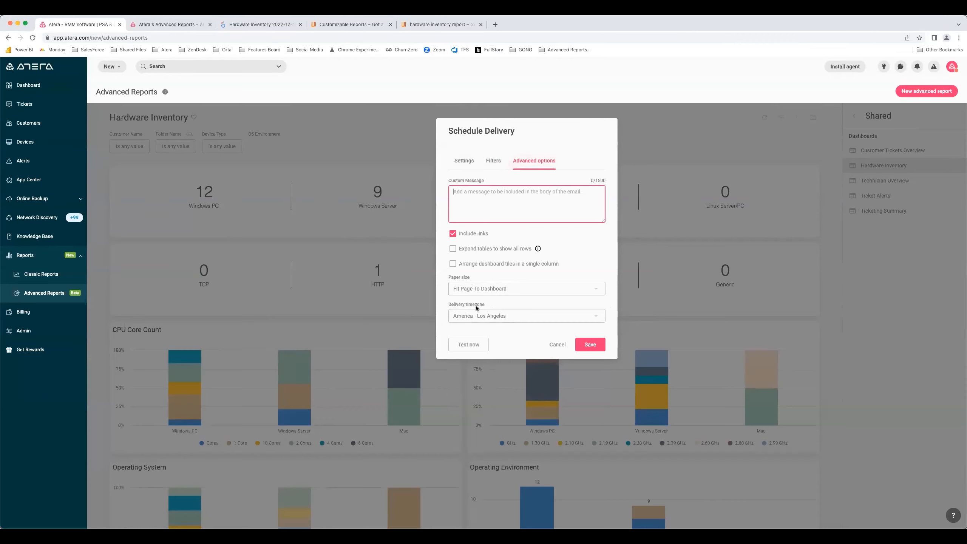
# - Set the schedule's delivery timezone to Africa - Accra
pyautogui.click(510, 316)
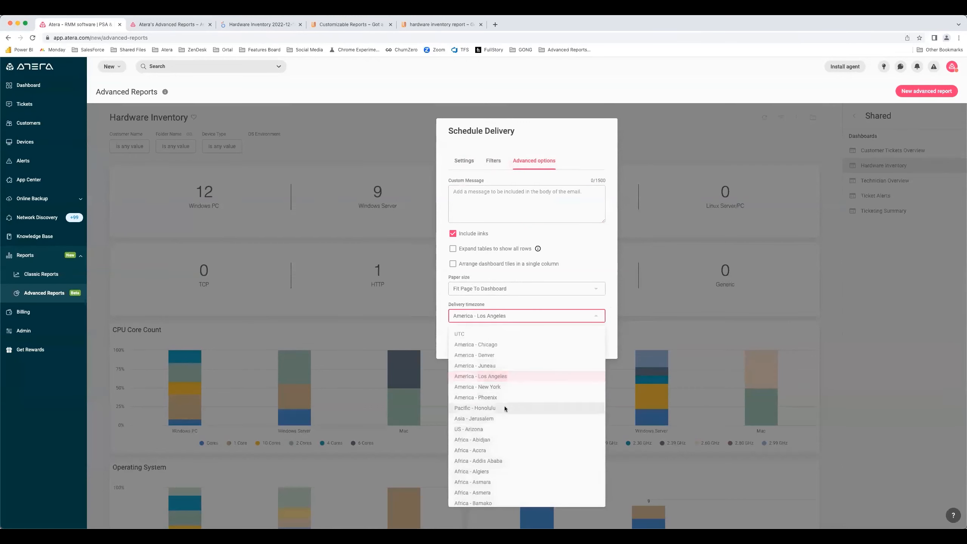
pyautogui.scroll(-3, 503, 404)
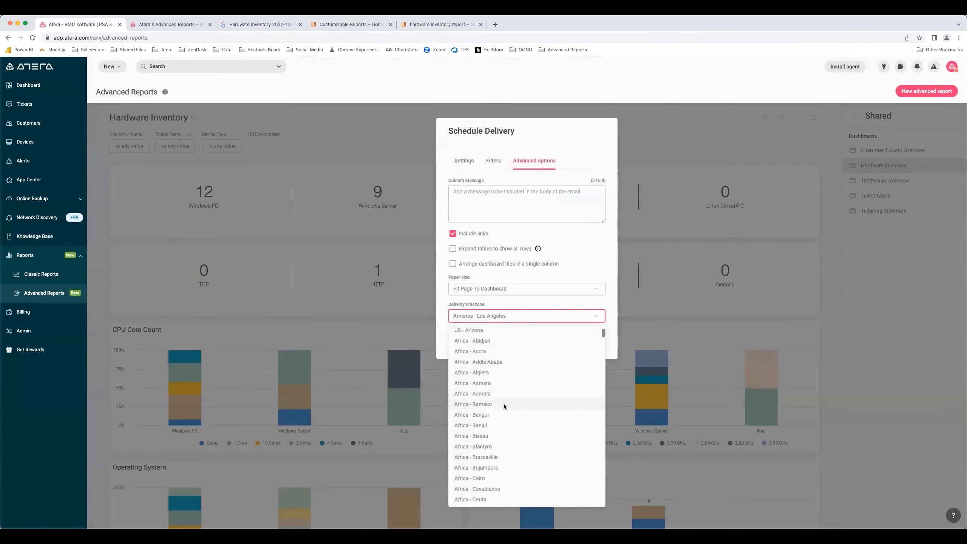
pyautogui.scroll(-1, 522, 356)
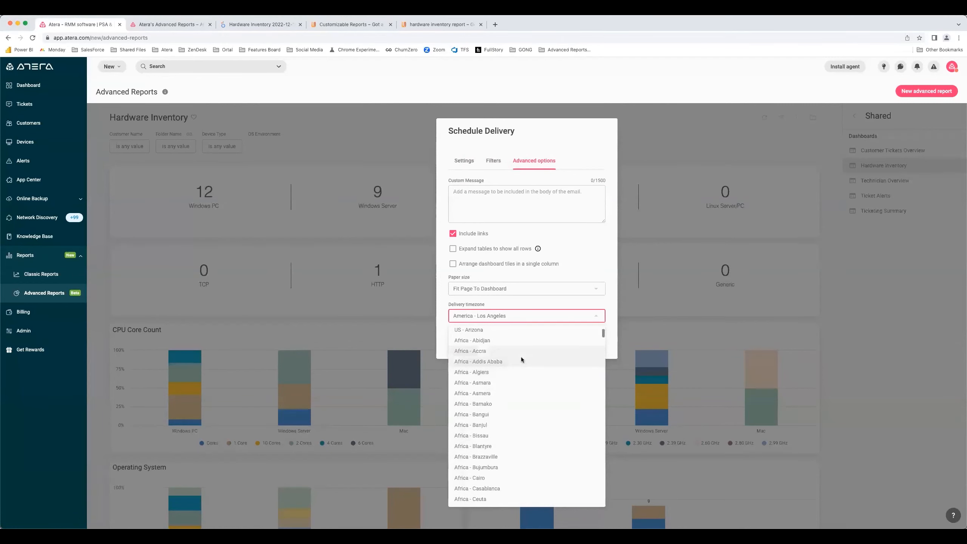
pyautogui.click(485, 349)
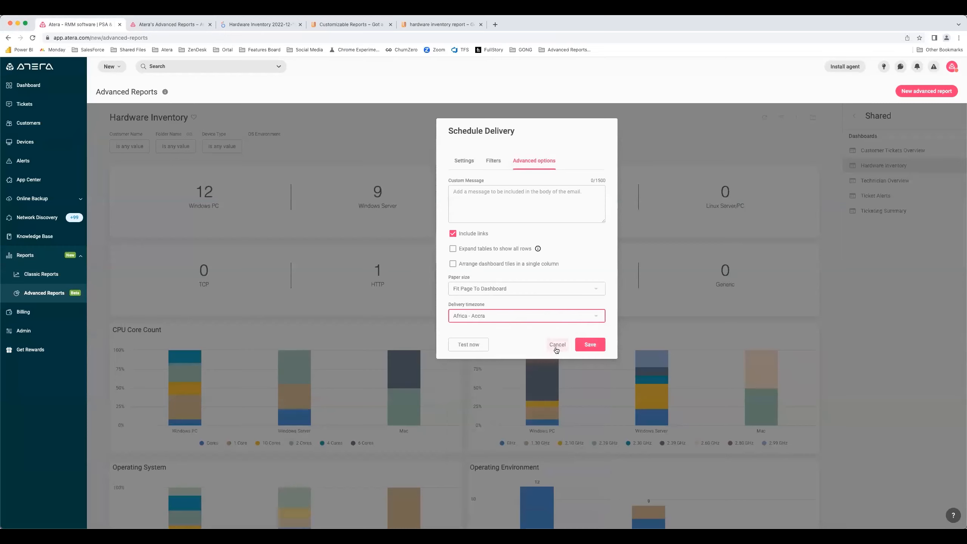
# - Change the Hardware Inventory delivery's recurrence to Send now and send the report immediately
pyautogui.click(461, 164)
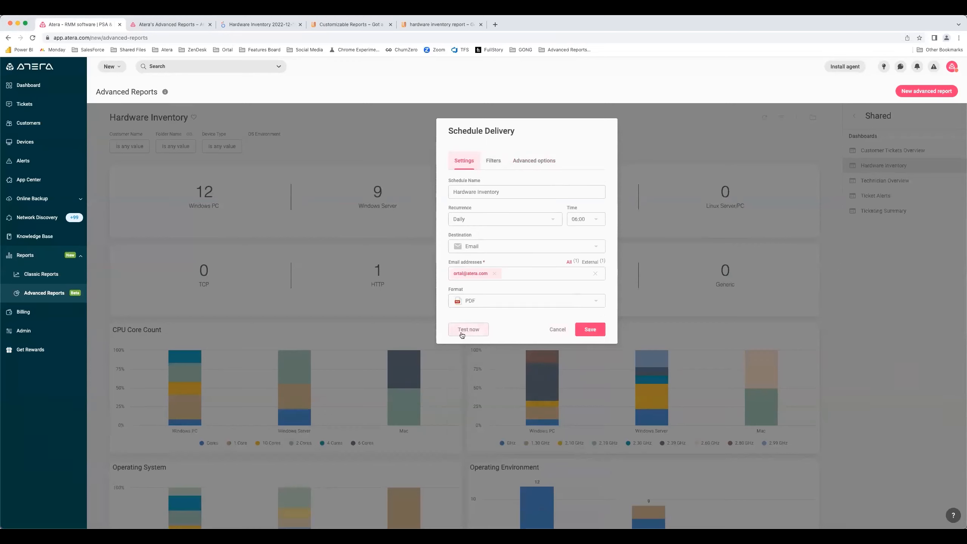
pyautogui.click(553, 219)
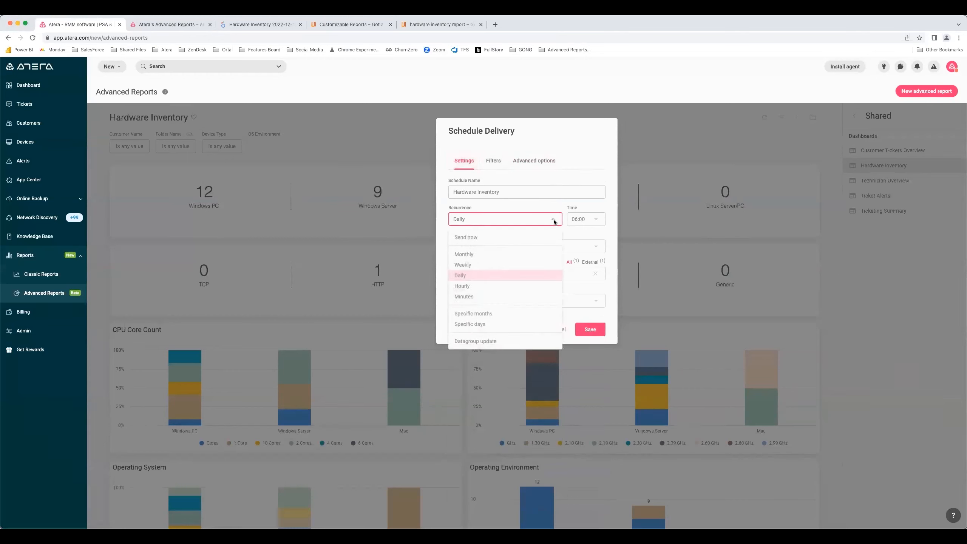
pyautogui.click(501, 238)
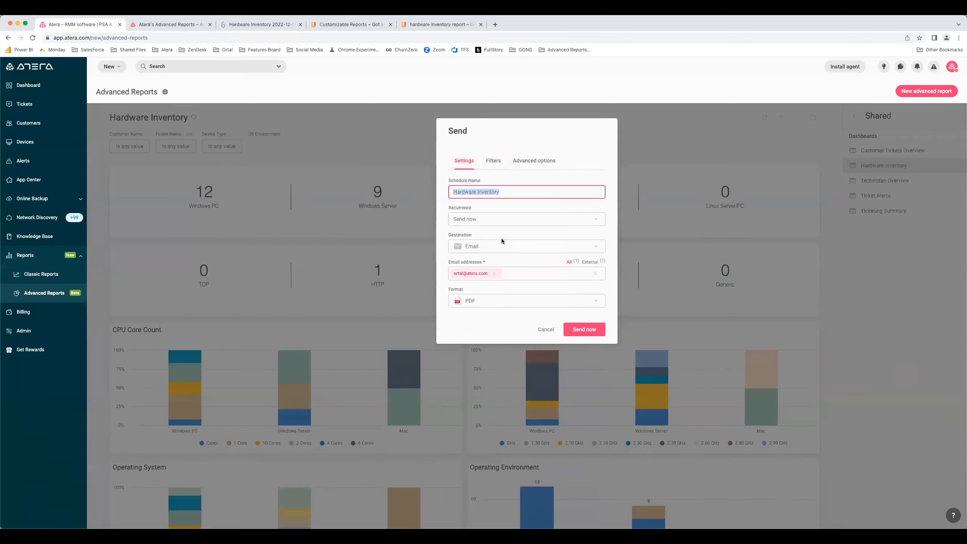
pyautogui.click(497, 206)
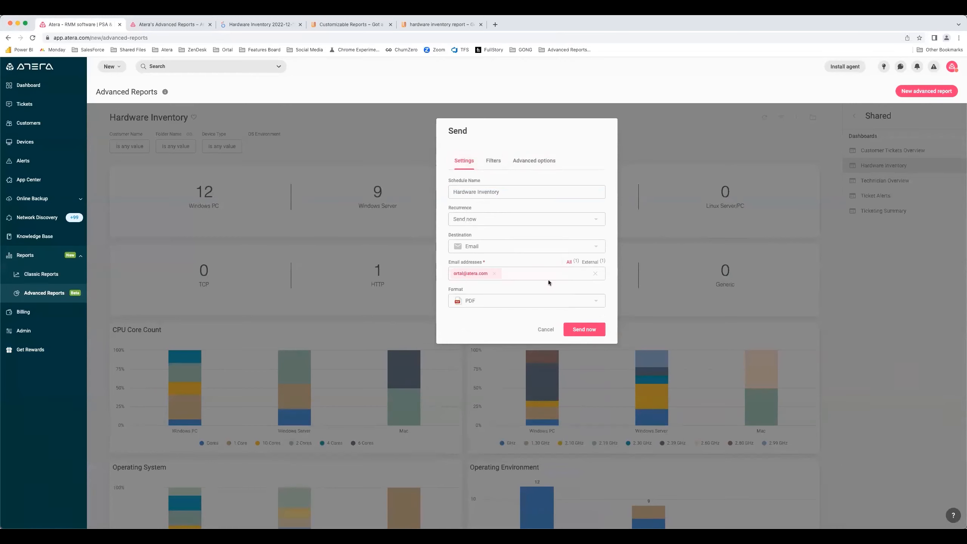
pyautogui.click(585, 332)
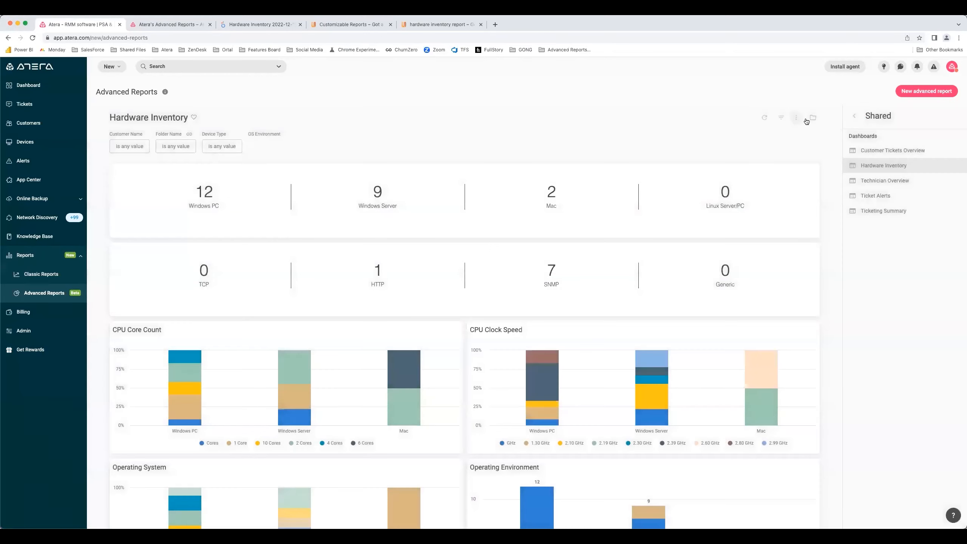
# - Review the Hardware Inventory schedules and the actions available for the monthly one, and close the list
pyautogui.click(796, 119)
pyautogui.click(772, 171)
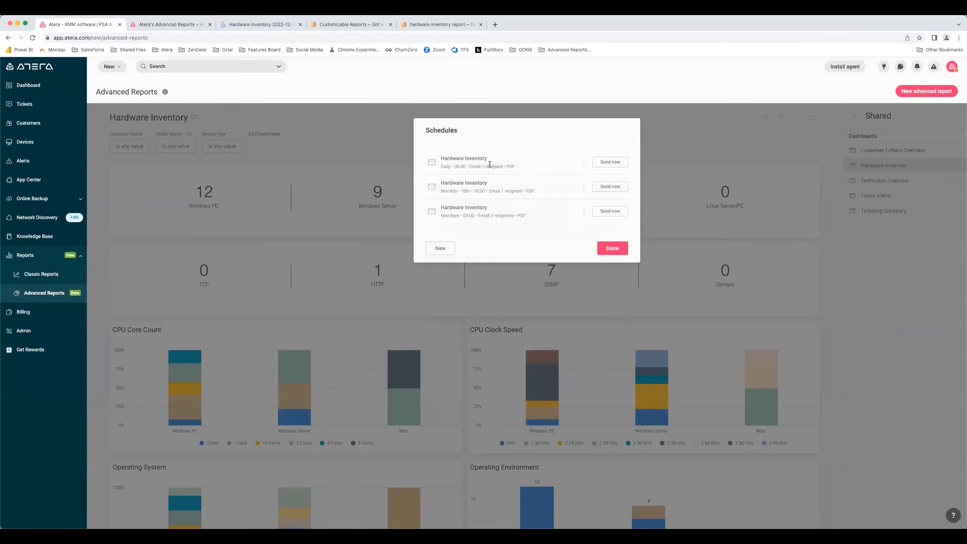
pyautogui.click(584, 188)
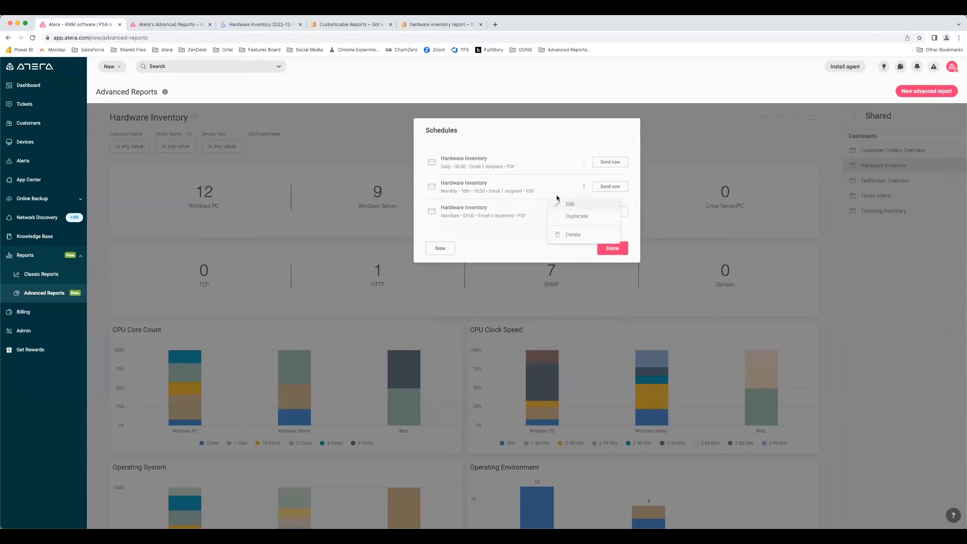
pyautogui.click(482, 254)
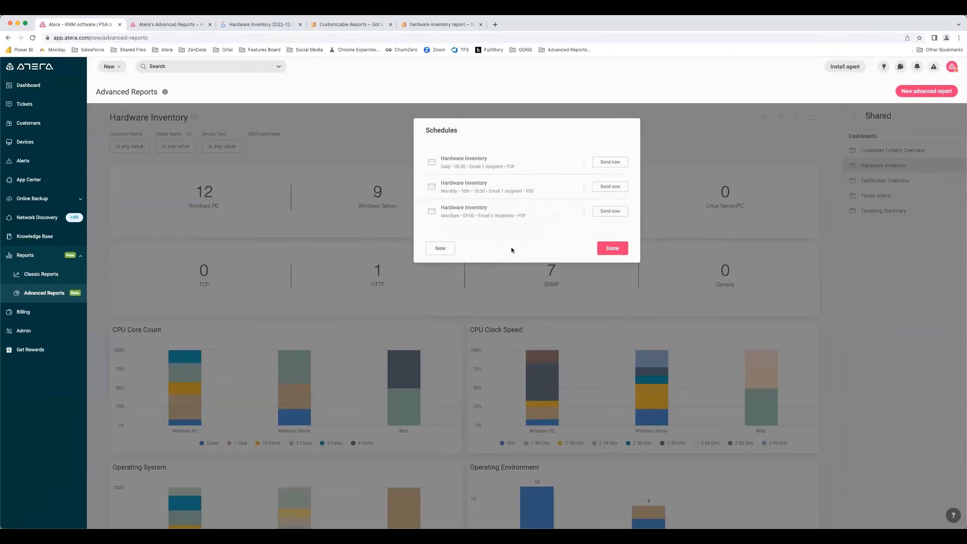
pyautogui.click(612, 248)
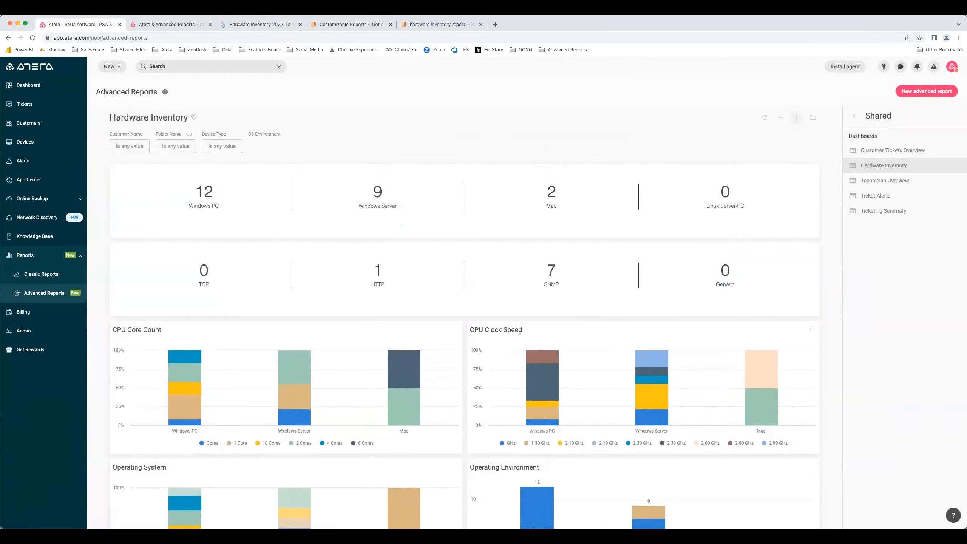
# - Look through the Hardware Inventory tiles, from the device counts to the disk, memory and SNMP device charts
pyautogui.scroll(-2, 520, 331)
pyautogui.scroll(2, 520, 331)
pyautogui.scroll(-1, 215, 197)
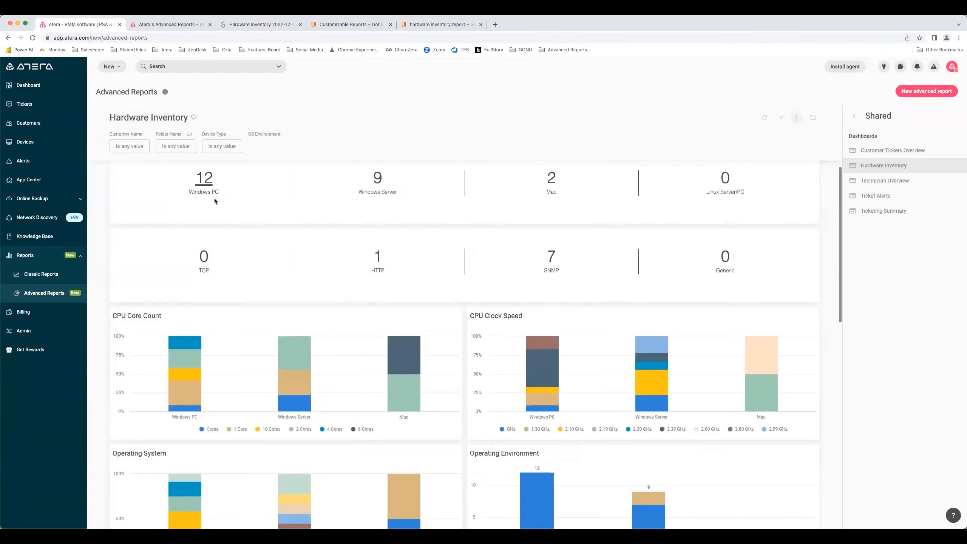
pyautogui.scroll(-5, 215, 199)
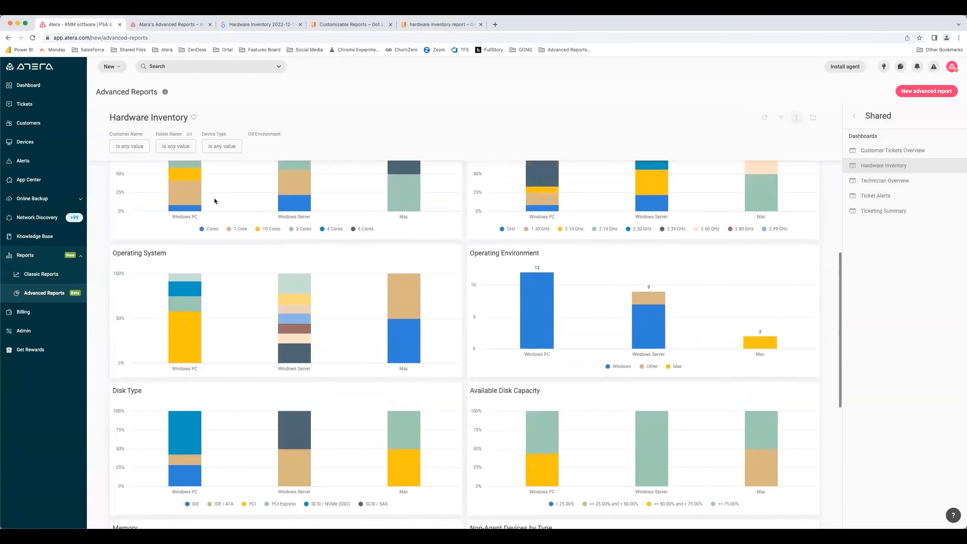
pyautogui.scroll(-2, 215, 201)
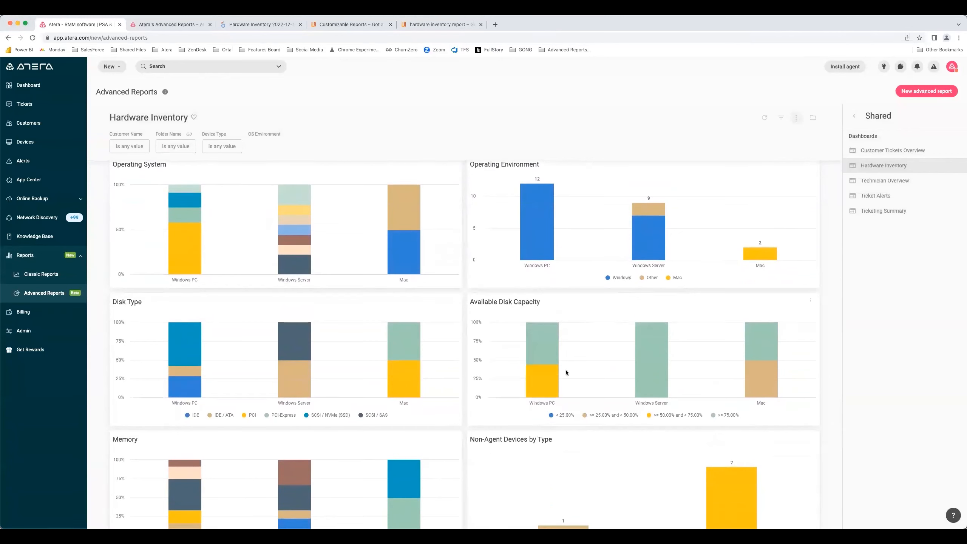
pyautogui.scroll(-3, 565, 372)
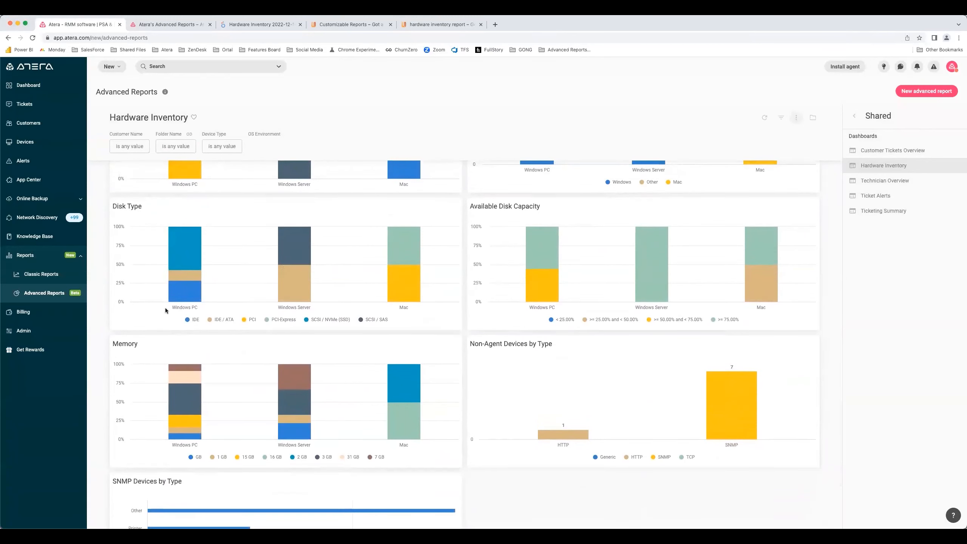
pyautogui.scroll(-3, 499, 418)
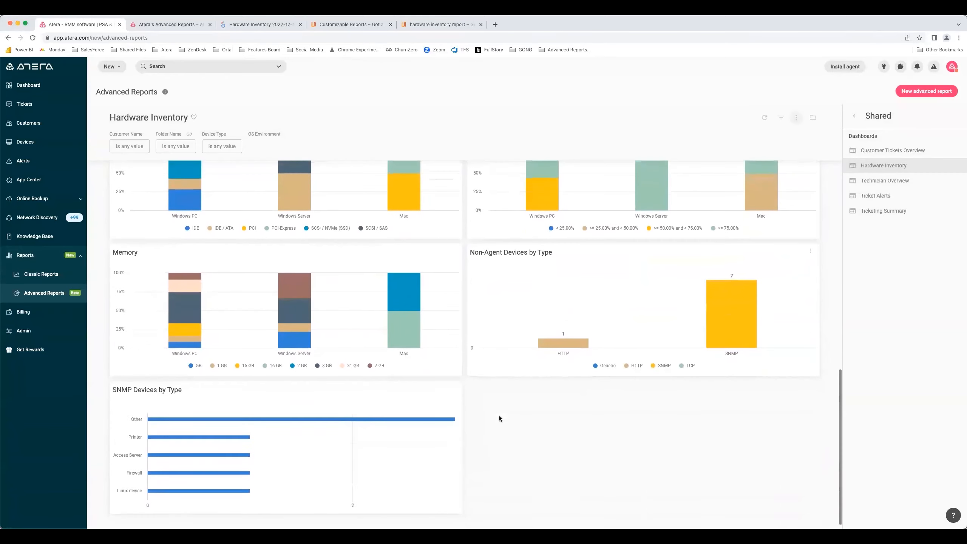
pyautogui.scroll(5, 499, 418)
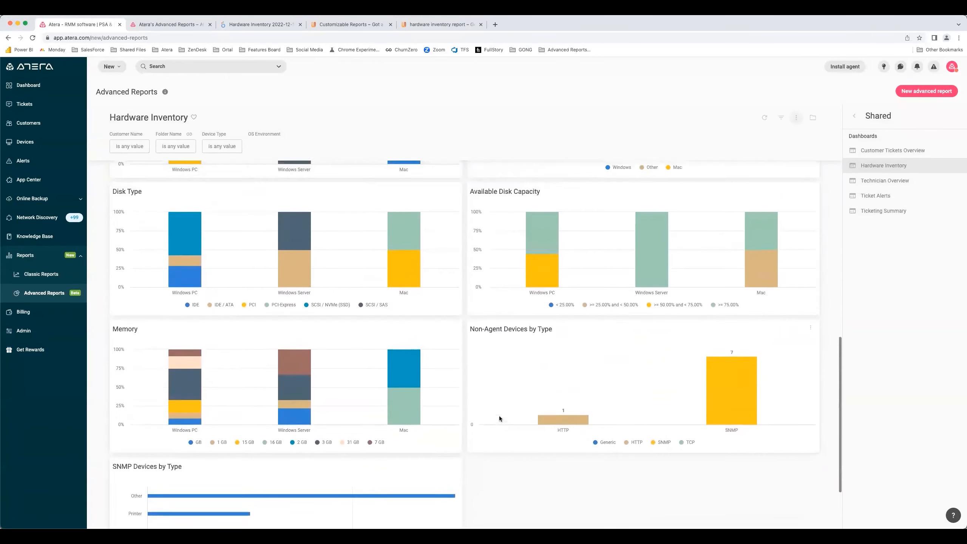
pyautogui.scroll(-3, 500, 417)
pyautogui.scroll(3, 499, 417)
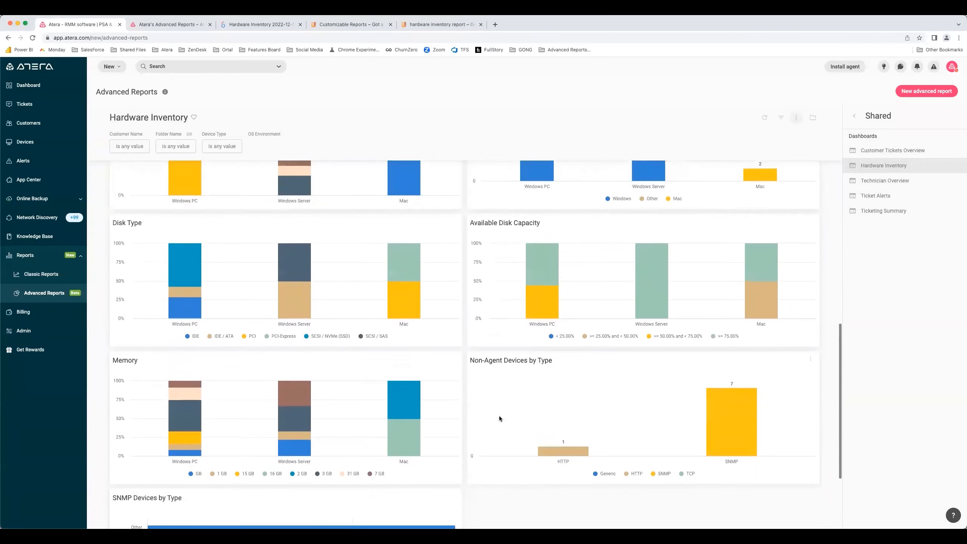
pyautogui.scroll(3, 498, 415)
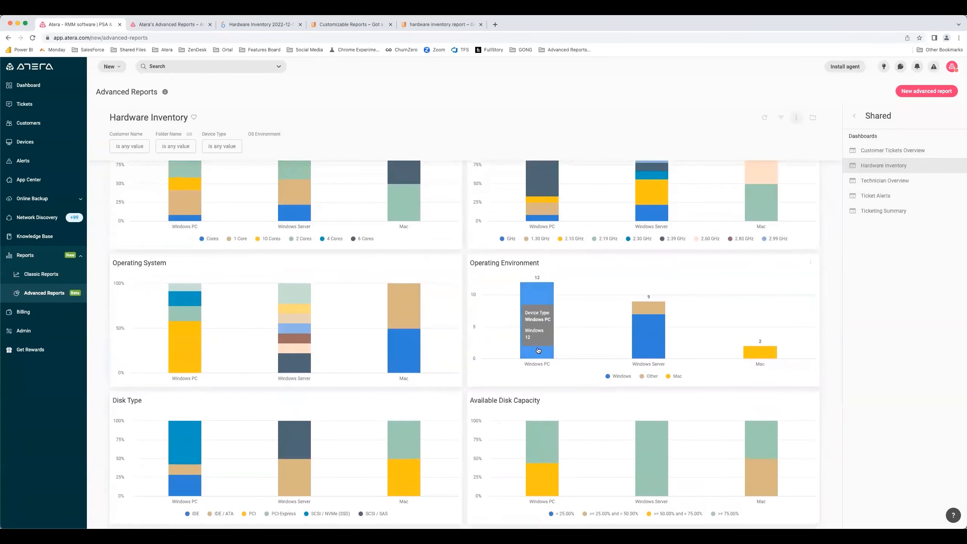
# - Drill into the Mac bar of the Operating Environment chart to view its device details, and close them
pyautogui.click(761, 355)
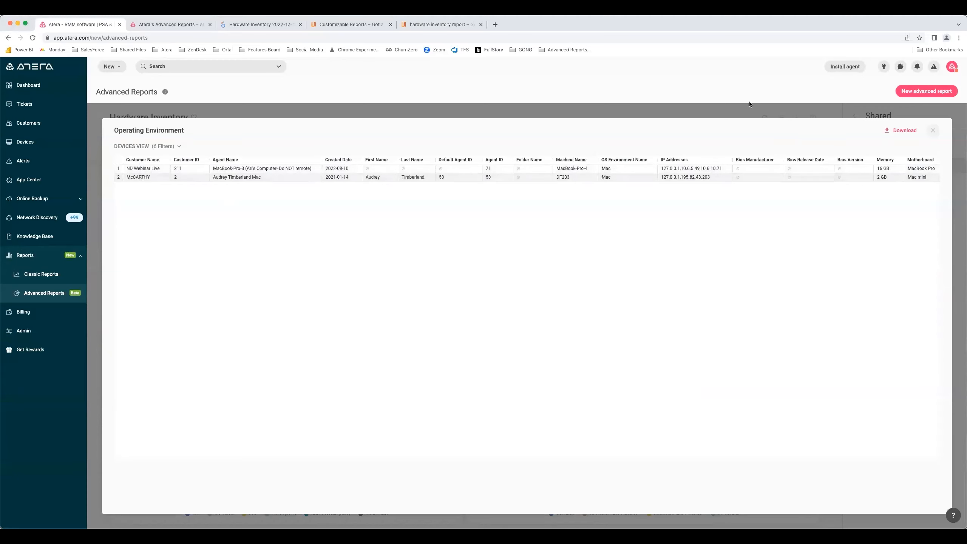
pyautogui.click(934, 132)
pyautogui.moveTo(754, 357)
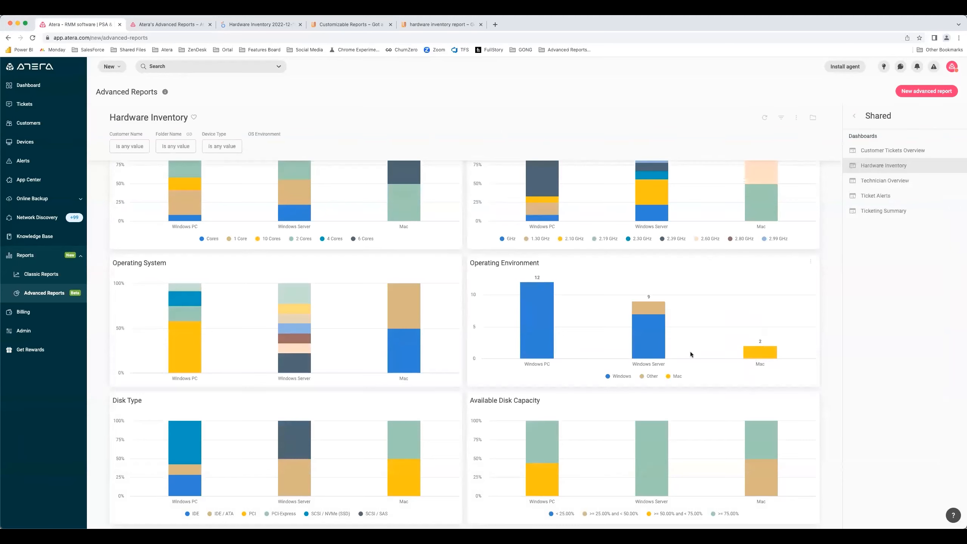
# - View the choices of the dashboard's Customer Name filter, and switch to the Customer Tickets Overview dashboard
pyautogui.scroll(4, 690, 354)
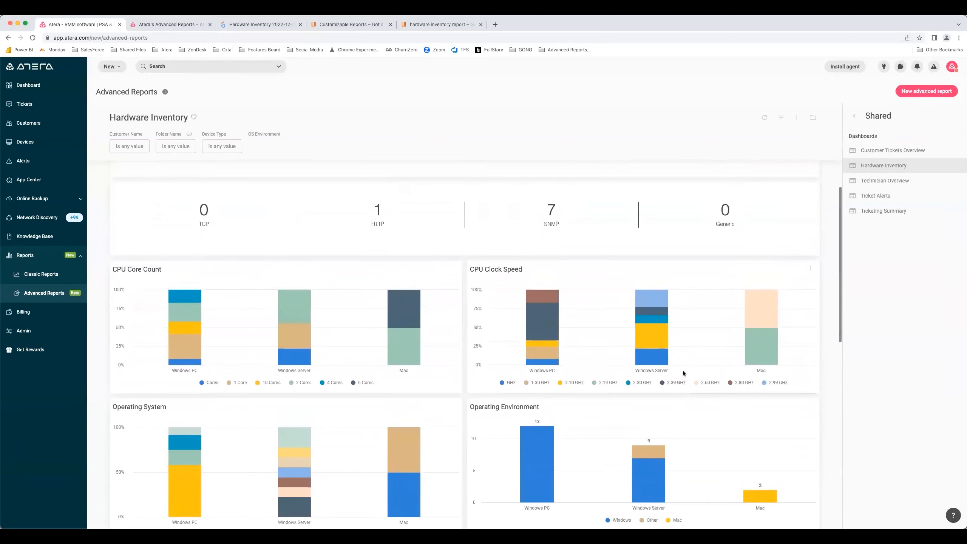
pyautogui.scroll(2, 682, 370)
pyautogui.scroll(1, 672, 384)
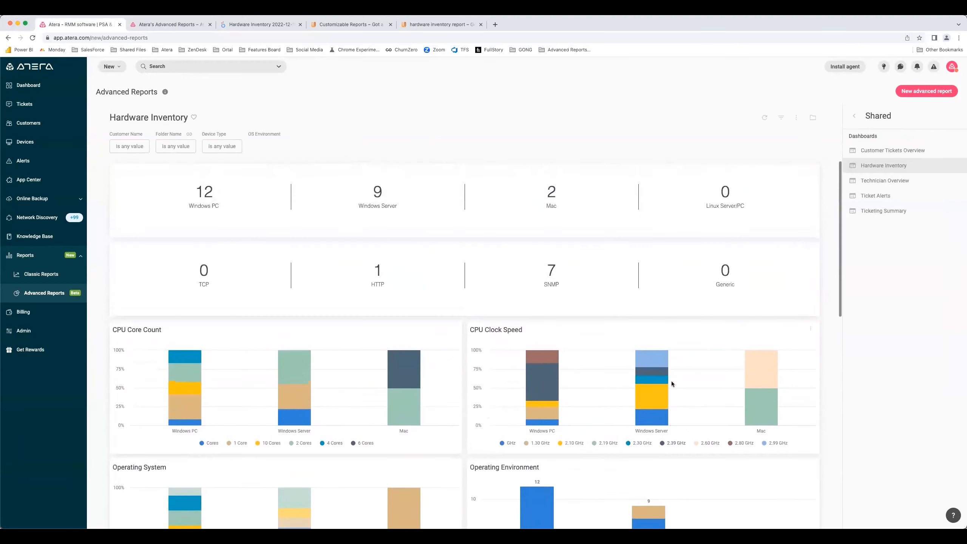
pyautogui.click(139, 149)
pyautogui.click(156, 168)
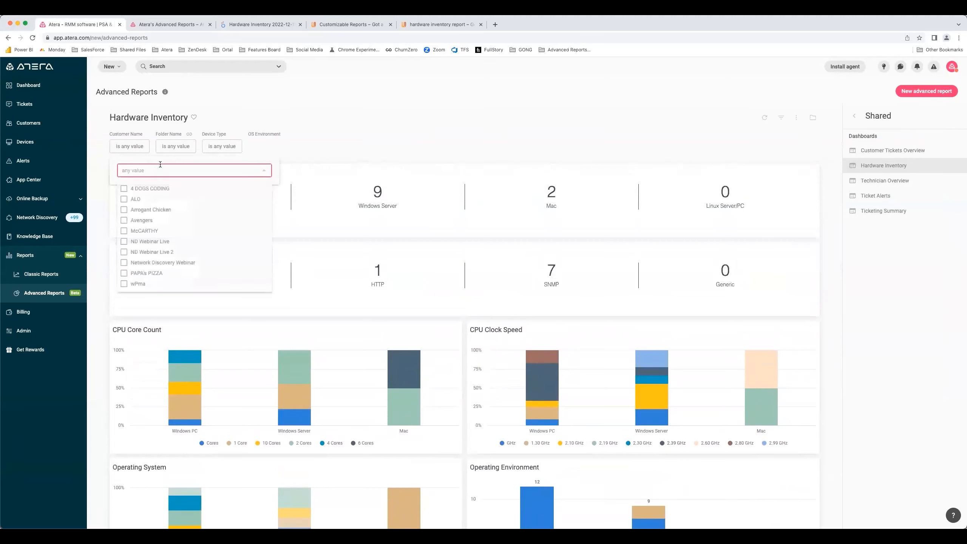
pyautogui.click(311, 143)
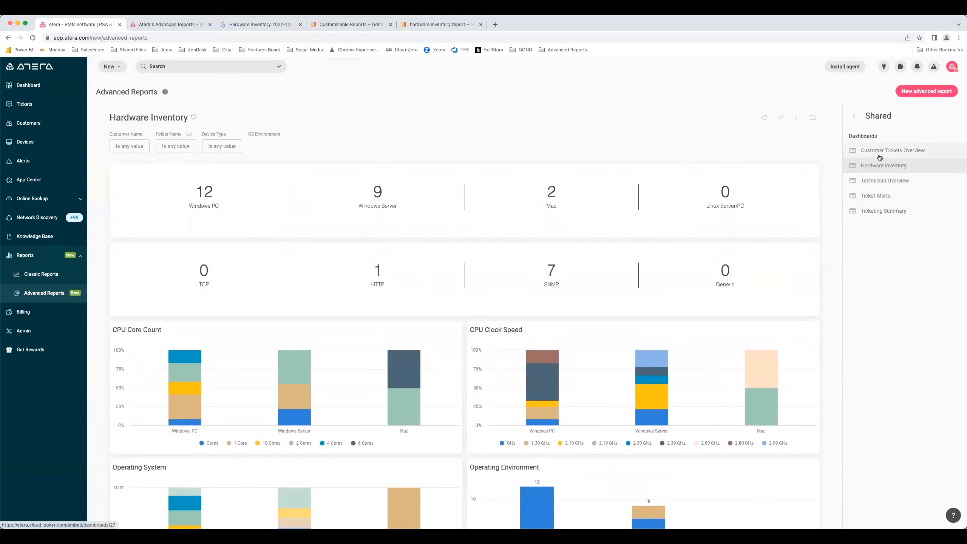
pyautogui.click(897, 152)
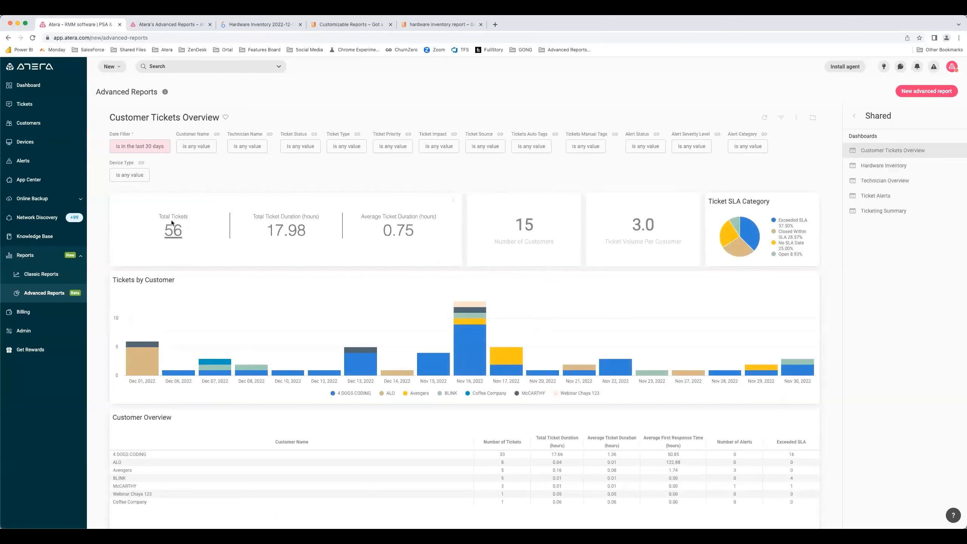
# - Set the Customer Tickets Overview date filter to the range 2022/12/01 until 2022/12/14 and reload the dashboard with it
pyautogui.click(151, 147)
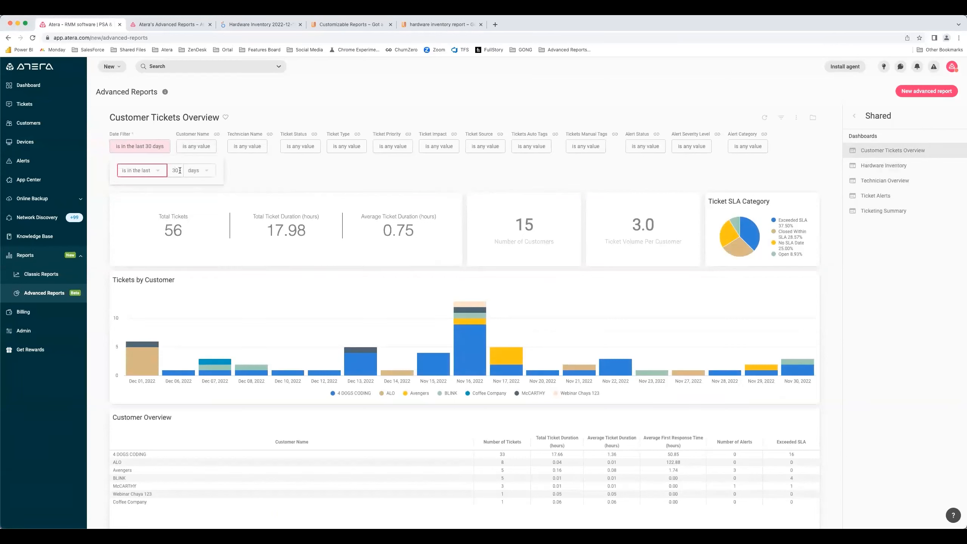
pyautogui.click(155, 170)
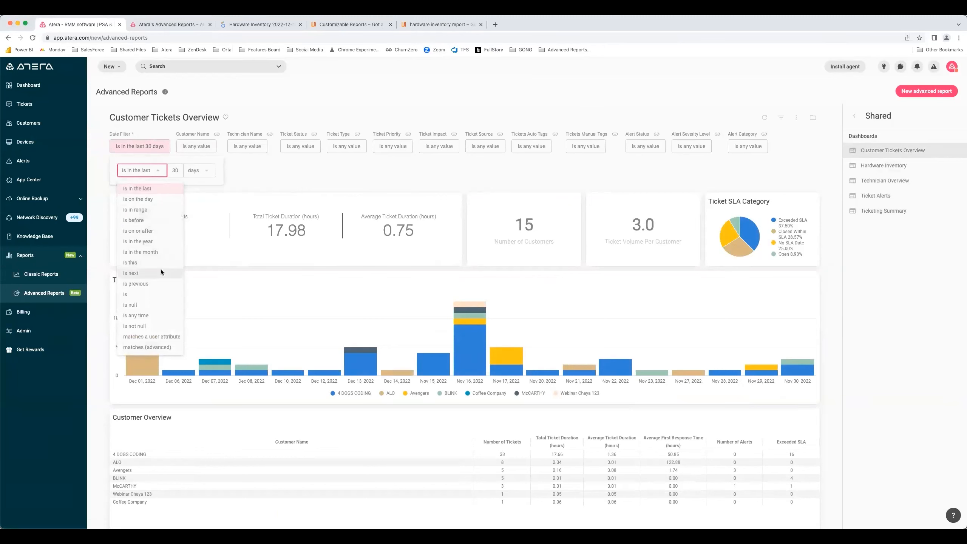
pyautogui.click(150, 211)
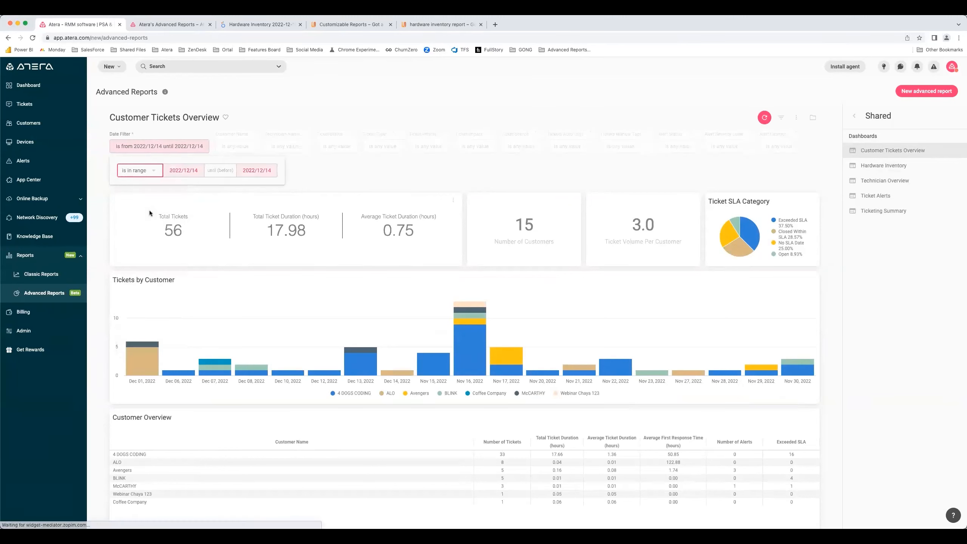
pyautogui.click(201, 174)
pyautogui.click(190, 191)
pyautogui.click(230, 237)
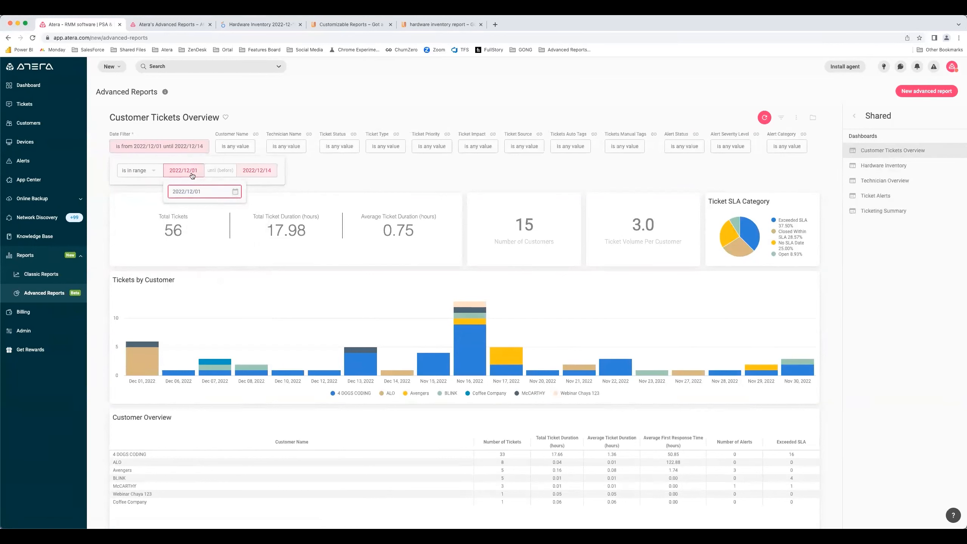
pyautogui.click(310, 169)
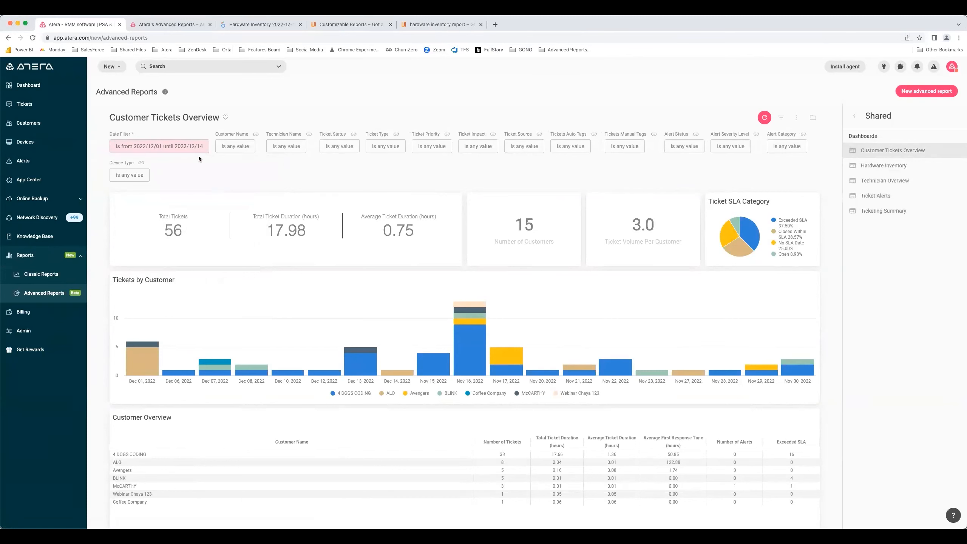
pyautogui.click(764, 118)
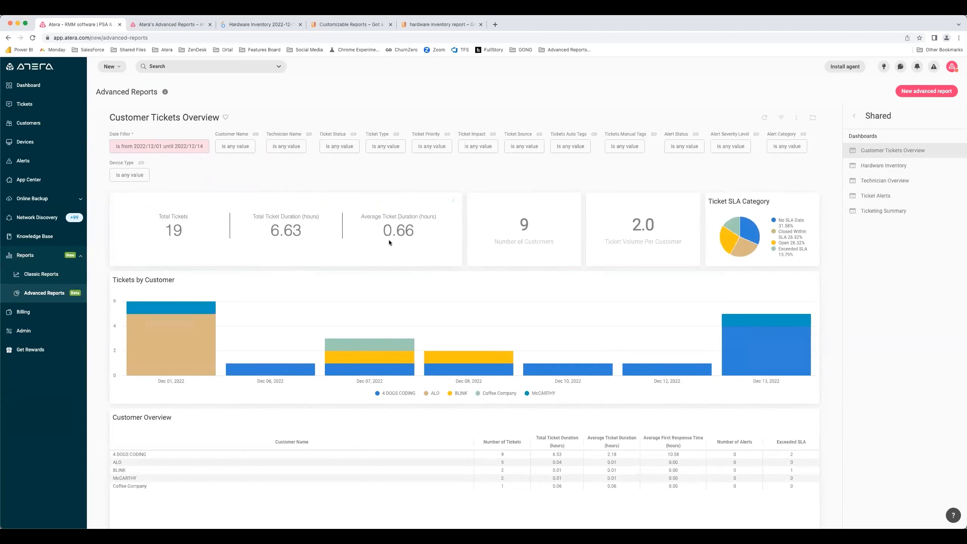
# - Drill into the ALO segment of the Dec 01, 2022 bar in Tickets by Customer to view its tickets, and close them
pyautogui.moveTo(340, 370)
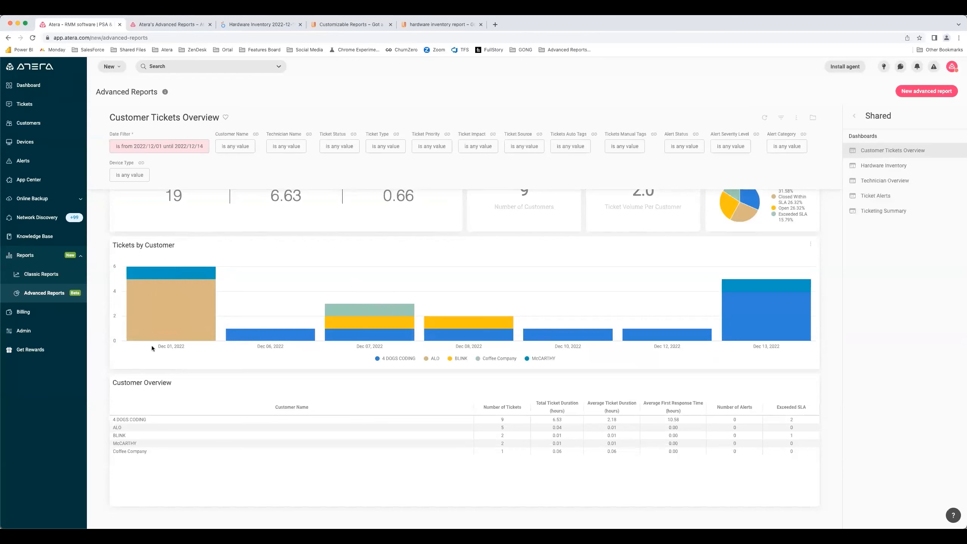
pyautogui.moveTo(167, 286)
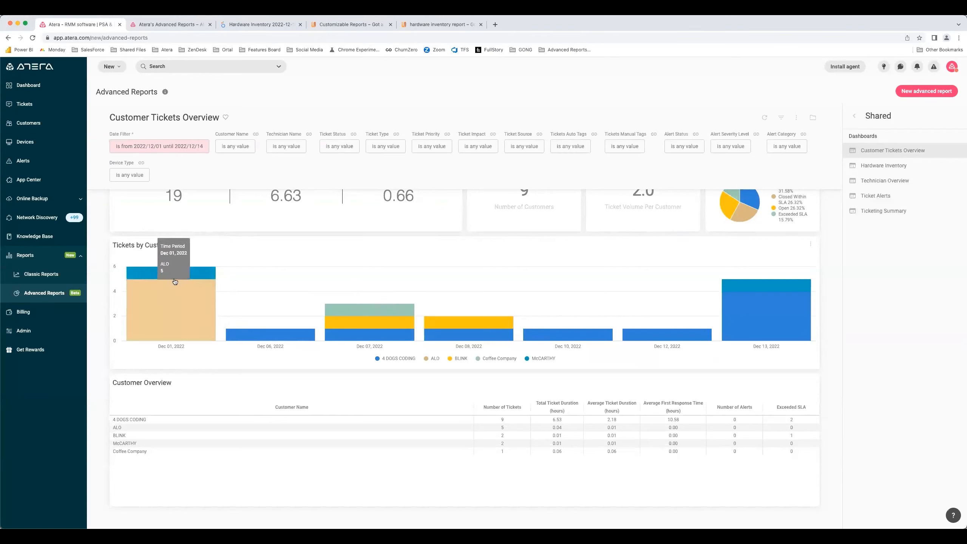
pyautogui.moveTo(164, 306)
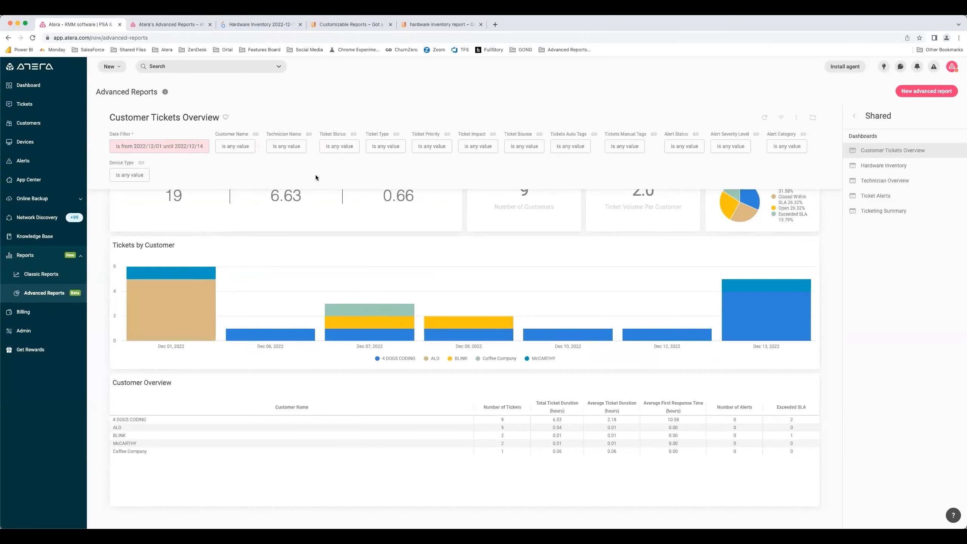
pyautogui.click(195, 316)
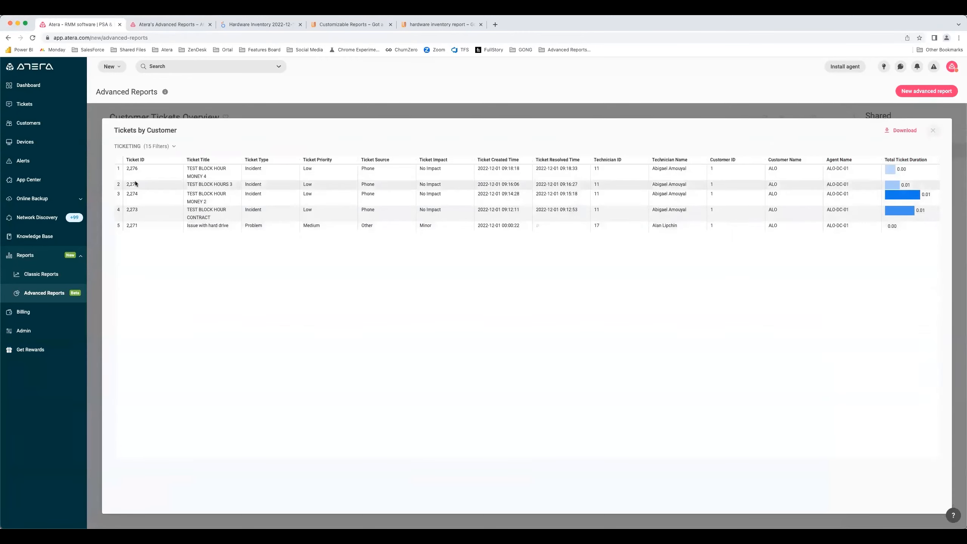
pyautogui.click(934, 132)
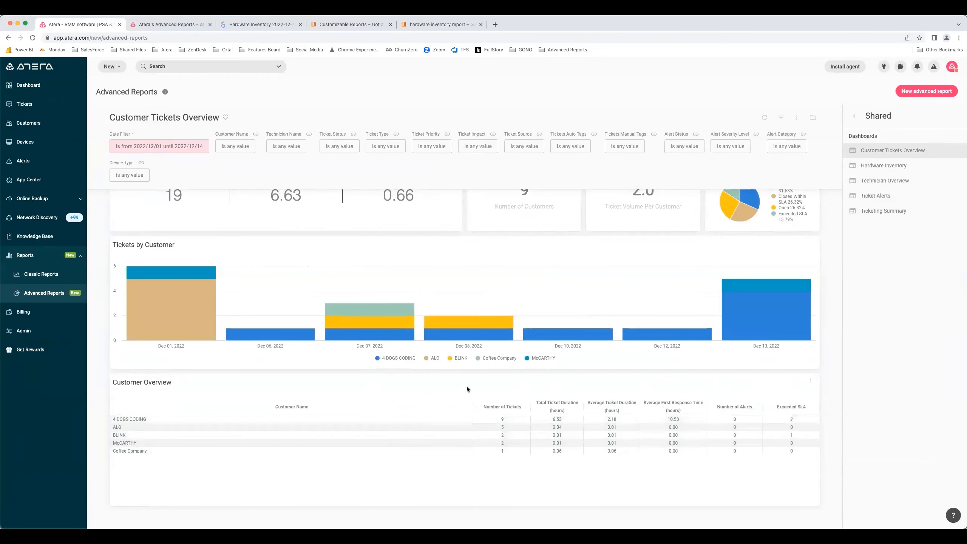
# - Switch to the Ticketing Summary dashboard and look through its charts, including the date bars of Tickets by Source
pyautogui.scroll(1, 467, 388)
pyautogui.scroll(-1, 467, 387)
pyautogui.scroll(1, 467, 387)
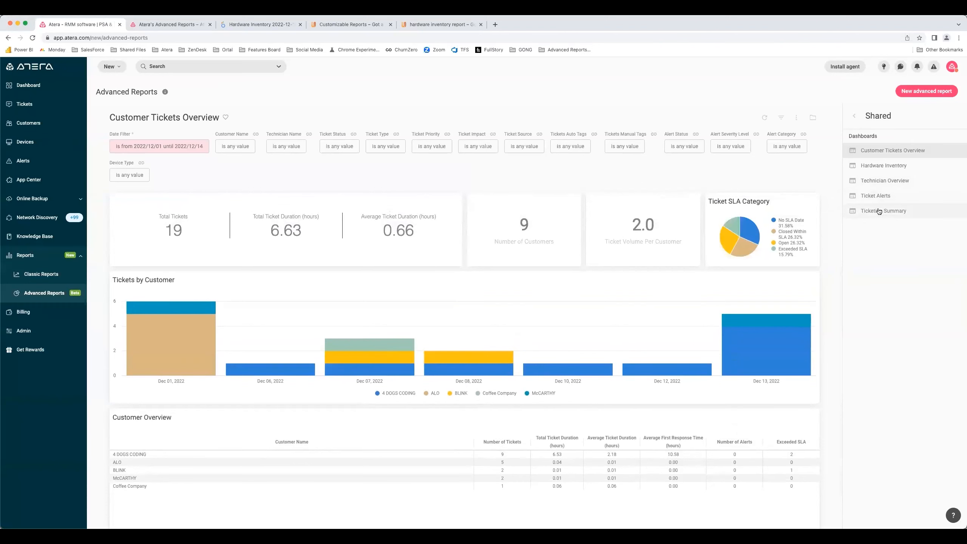
pyautogui.click(907, 212)
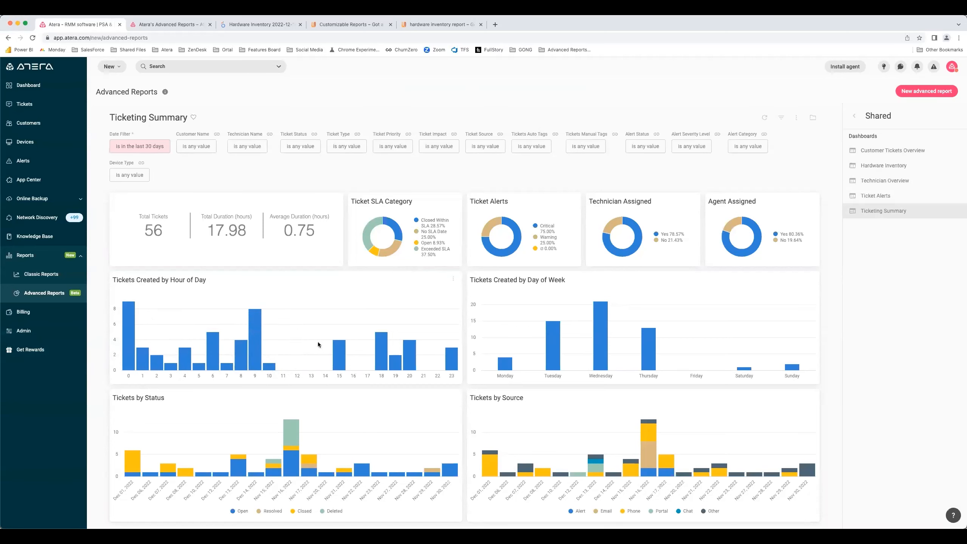
pyautogui.scroll(-1, 317, 342)
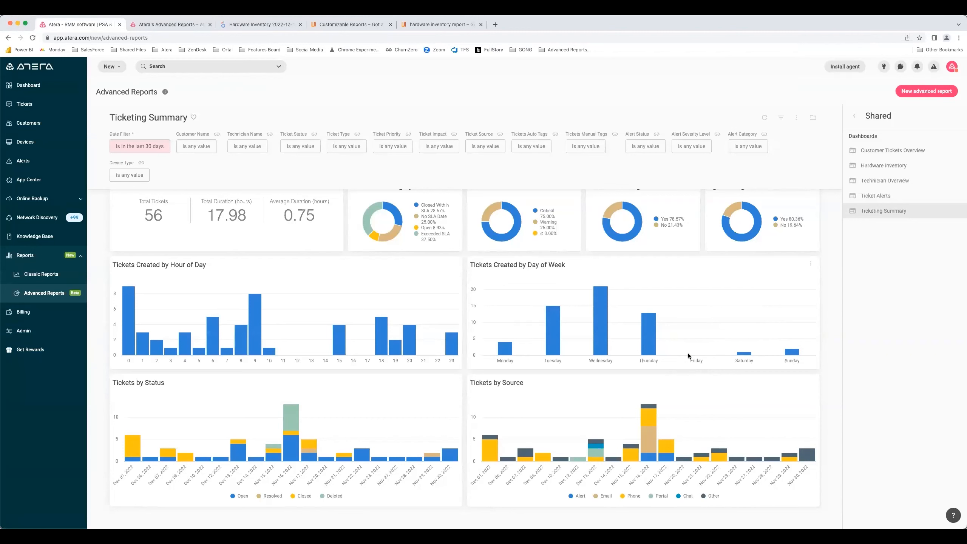
pyautogui.scroll(-1, 689, 356)
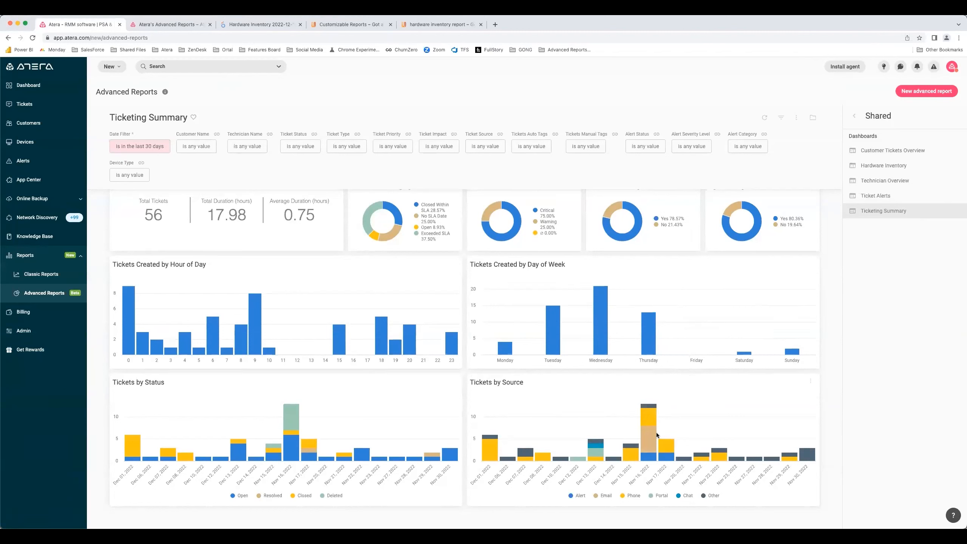
pyautogui.moveTo(631, 446)
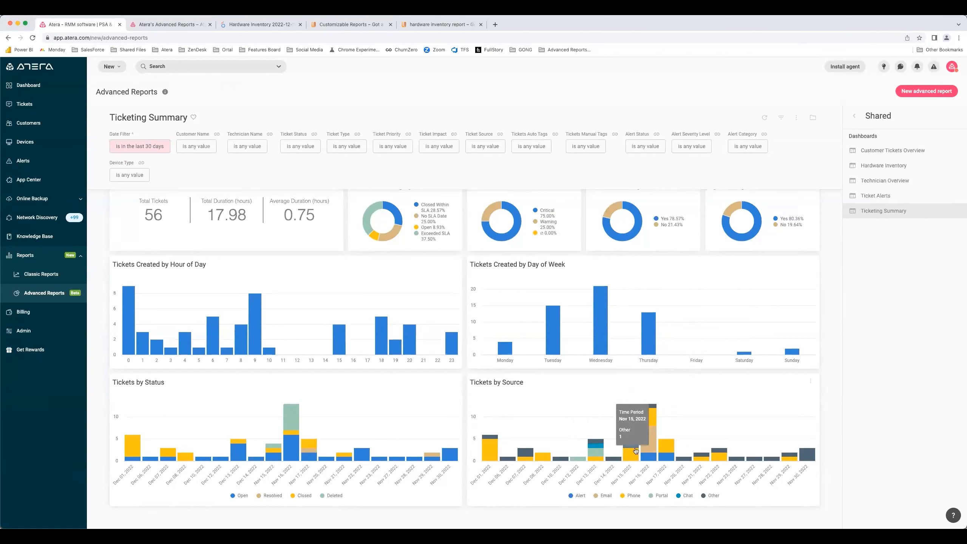
pyautogui.moveTo(592, 457)
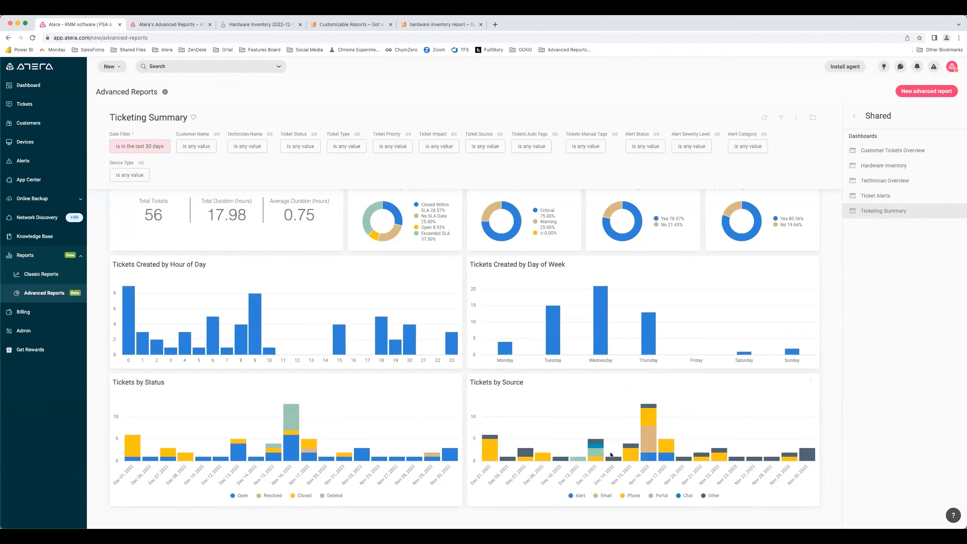
pyautogui.moveTo(666, 447)
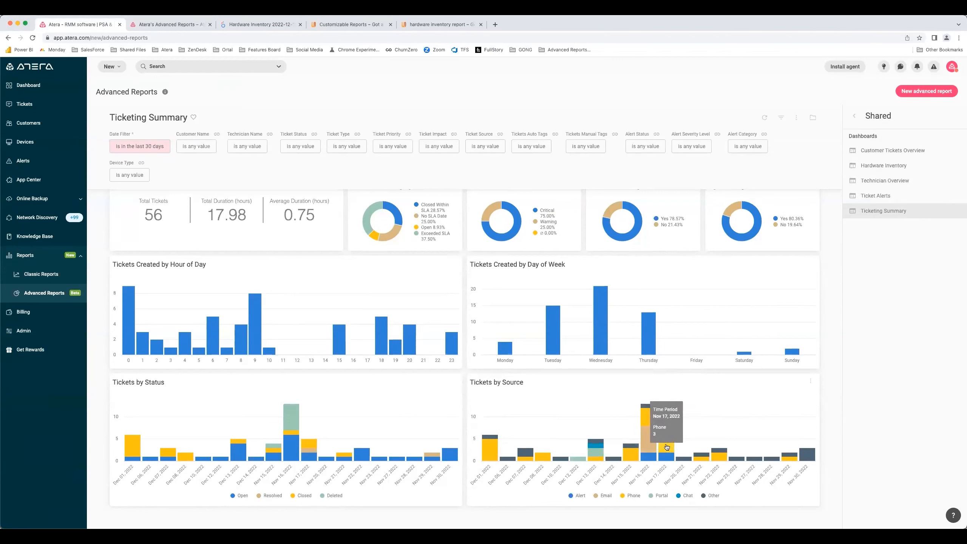
pyautogui.moveTo(651, 416)
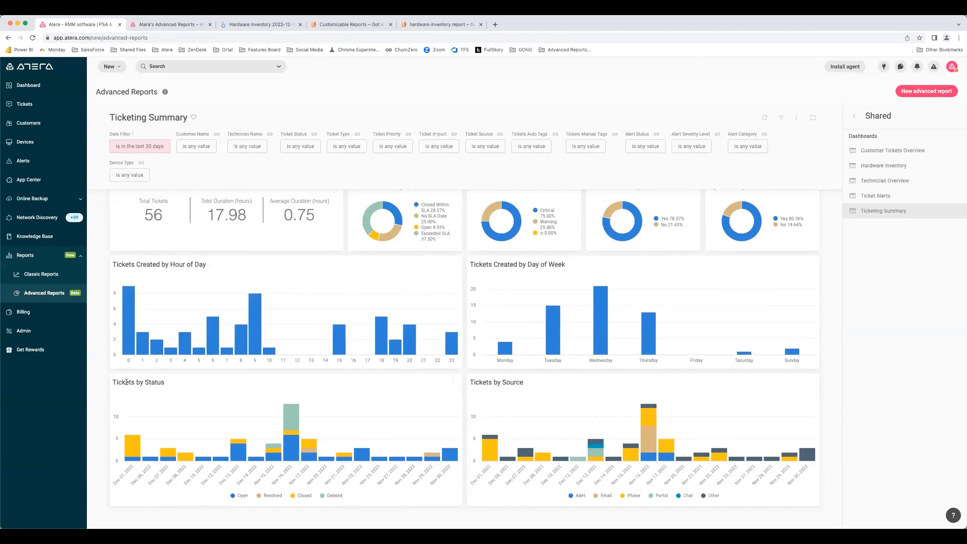
# - Drill into the Open segment for Dec 01, 2022 in Tickets by Status, view its details as a table, and close them
pyautogui.moveTo(453, 459)
pyautogui.moveTo(136, 452)
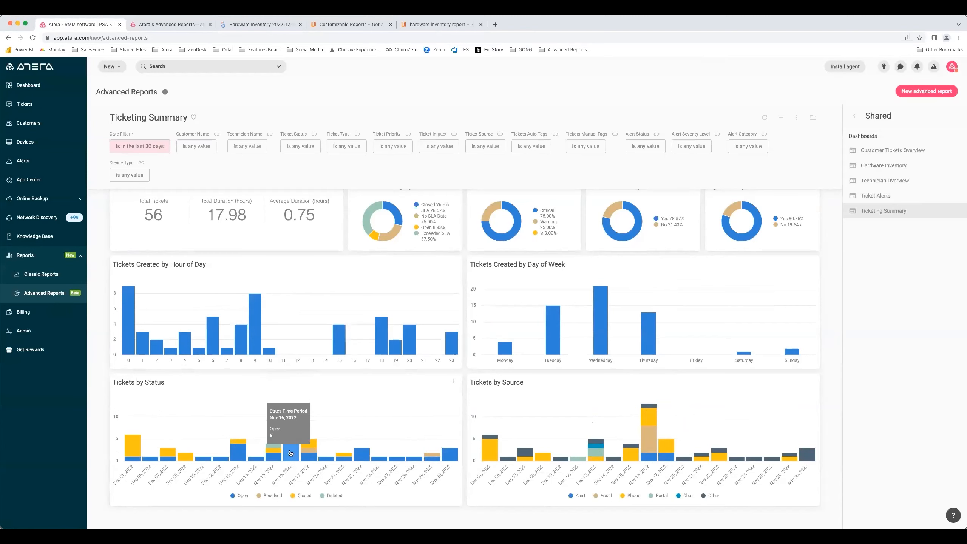
pyautogui.click(133, 461)
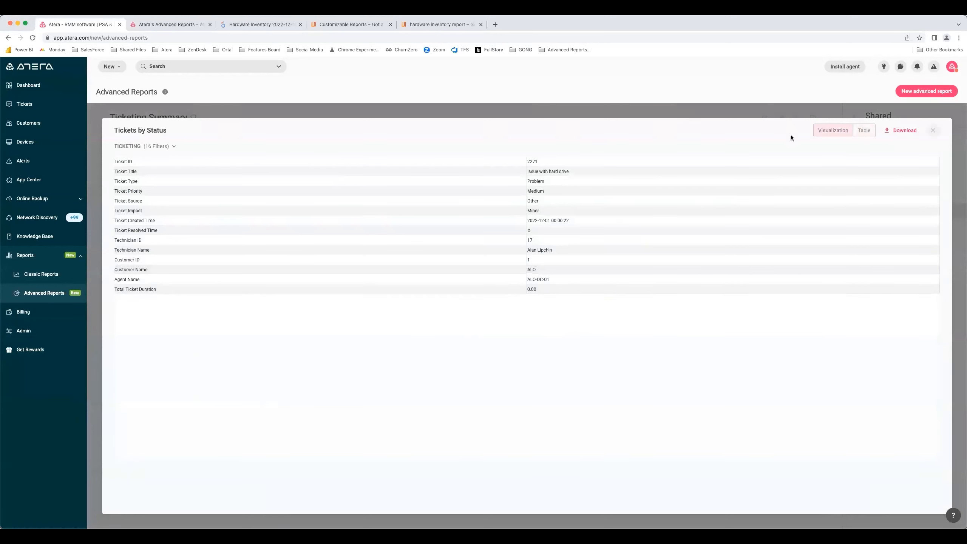
pyautogui.click(864, 131)
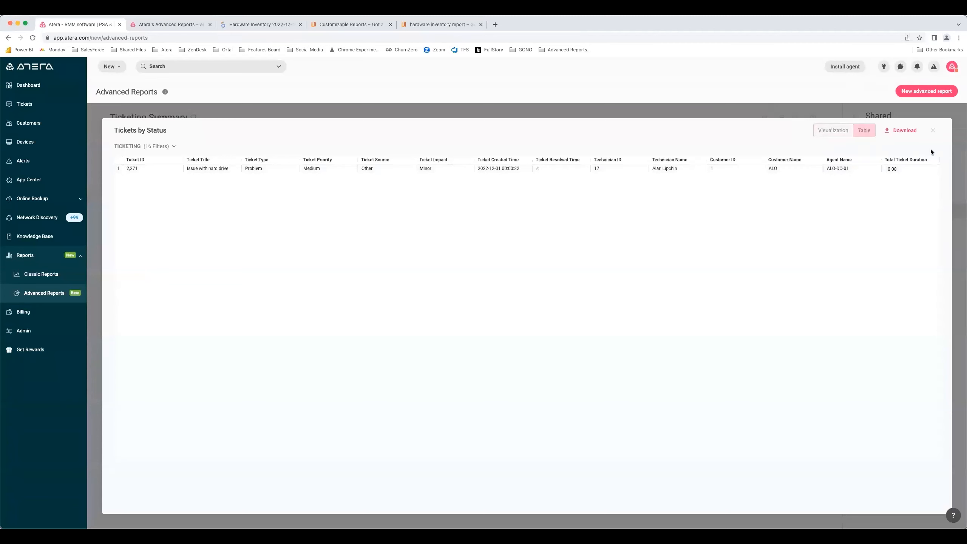
pyautogui.click(932, 131)
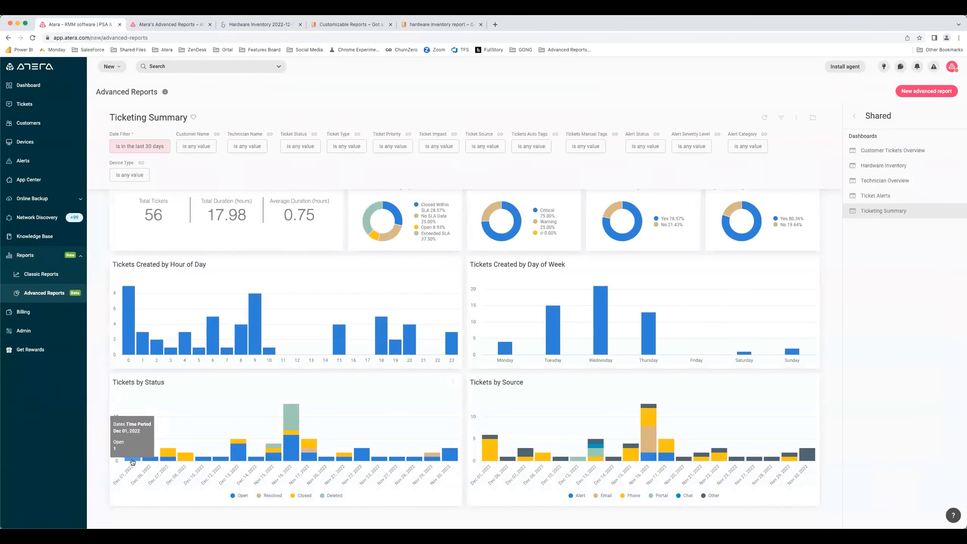
pyautogui.moveTo(124, 463)
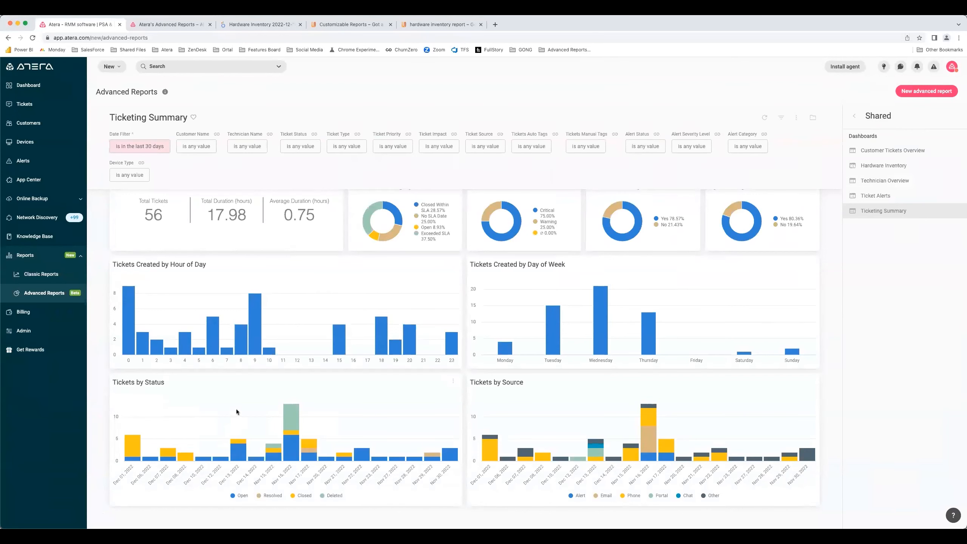
# - Review the summary tiles of the Ticketing Summary, and switch to the Technician Overview dashboard to look through its contents
pyautogui.scroll(1, 235, 409)
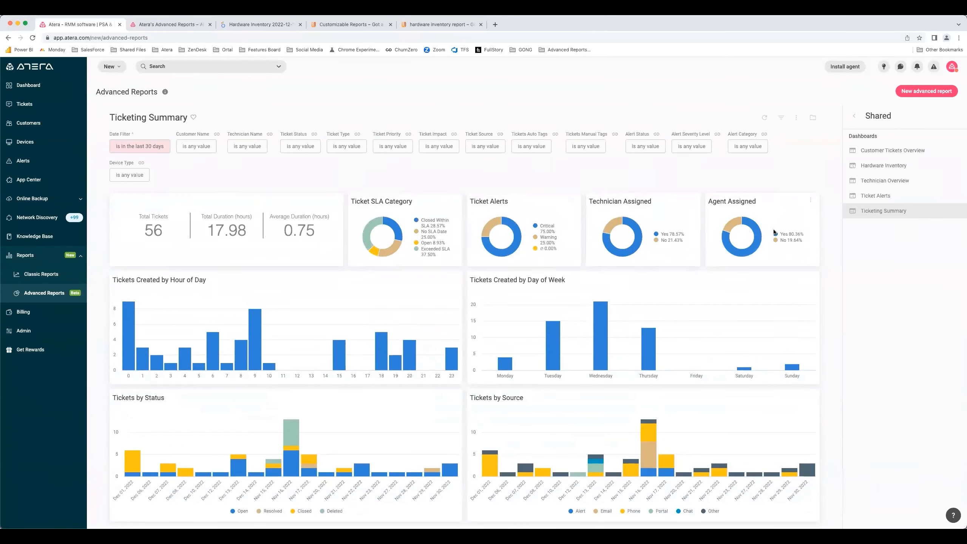
pyautogui.moveTo(617, 224)
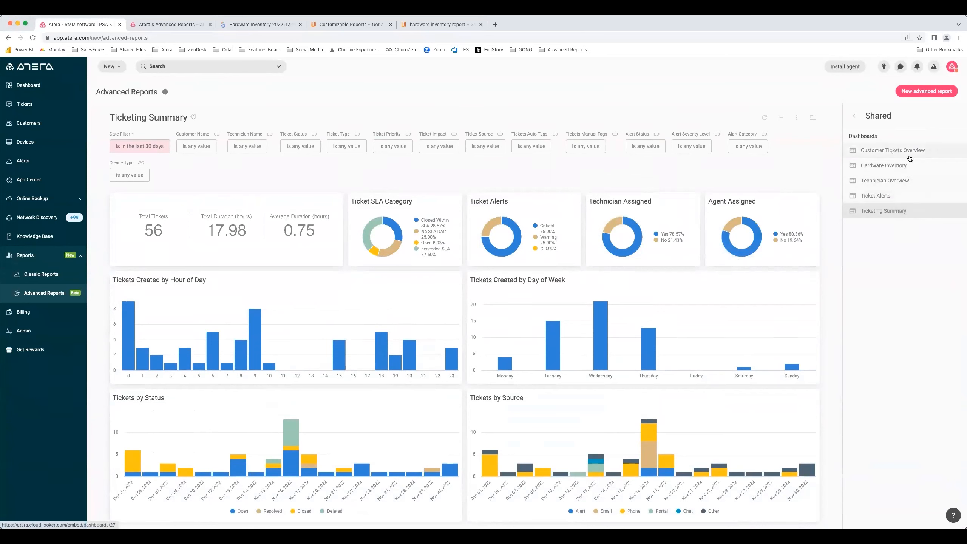
pyautogui.click(919, 183)
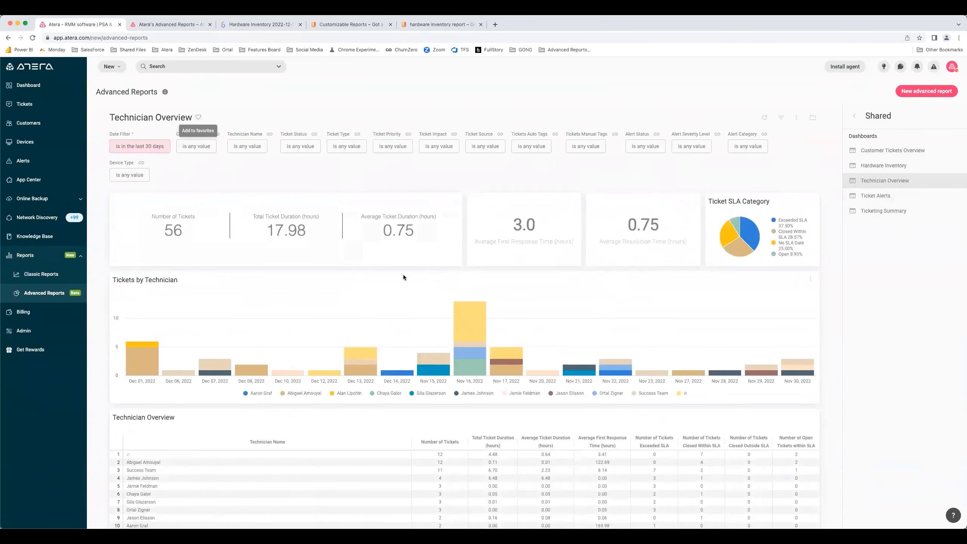
pyautogui.scroll(-2, 403, 276)
pyautogui.scroll(2, 404, 276)
# - Filter the Technician Overview by Technician Name to four chosen technicians and reload the dashboard
pyautogui.click(247, 147)
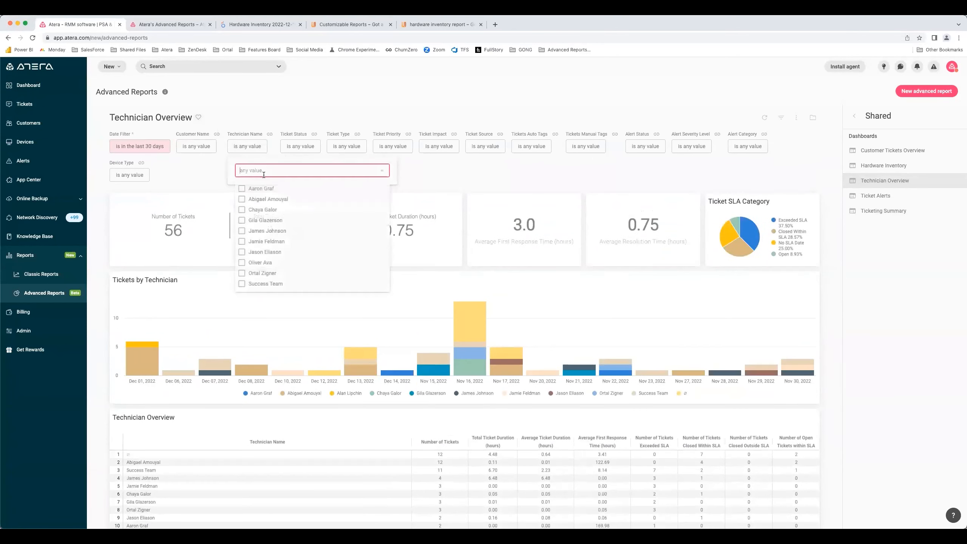
pyautogui.click(265, 221)
pyautogui.click(267, 273)
pyautogui.click(277, 241)
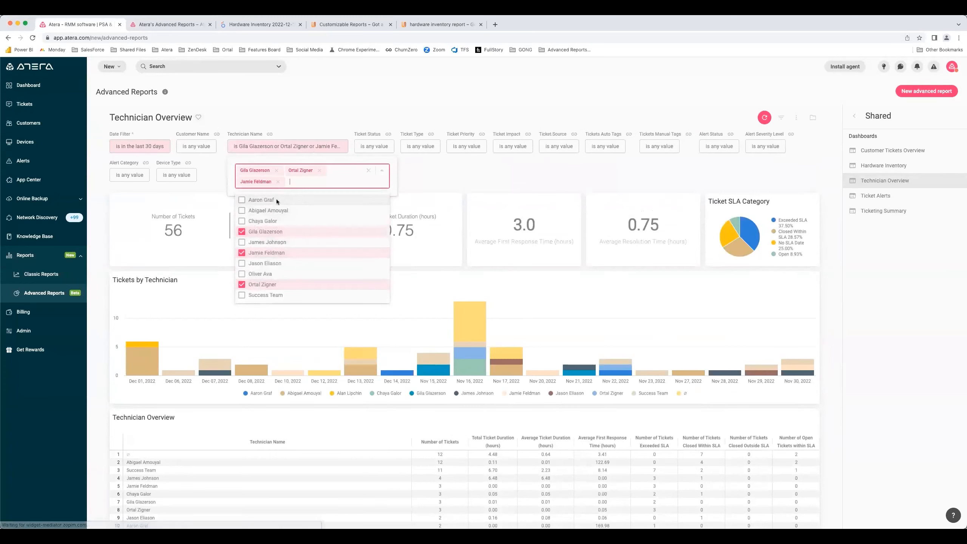
pyautogui.click(764, 118)
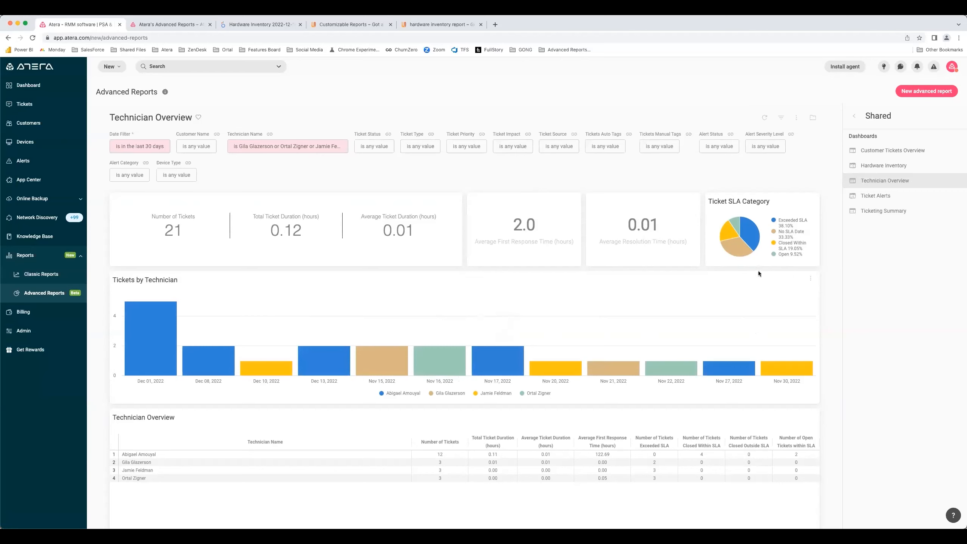
# - View the tickets behind the Nov 16, 2022 bar of the Tickets by Technician chart, and switch to the Ticket Alerts dashboard
pyautogui.moveTo(757, 238)
pyautogui.moveTo(494, 358)
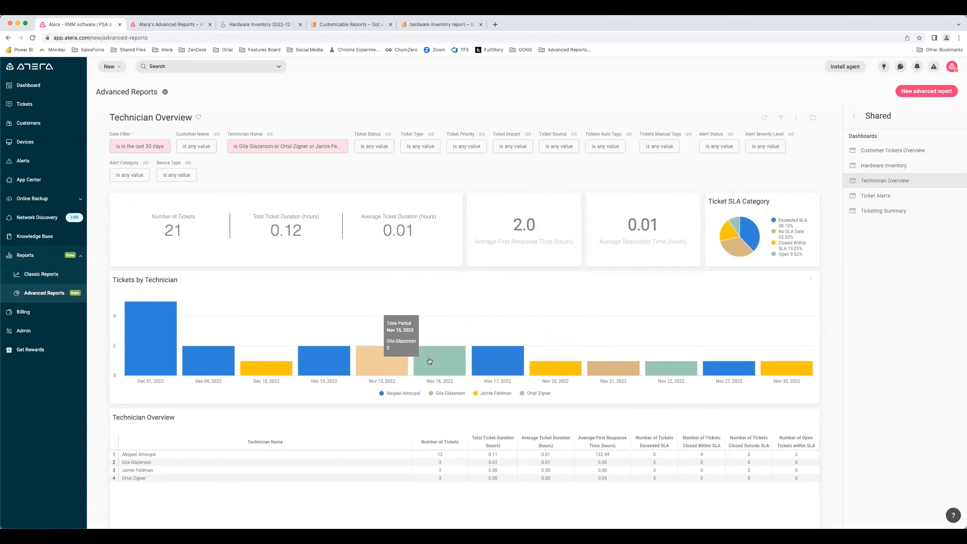
pyautogui.moveTo(445, 361)
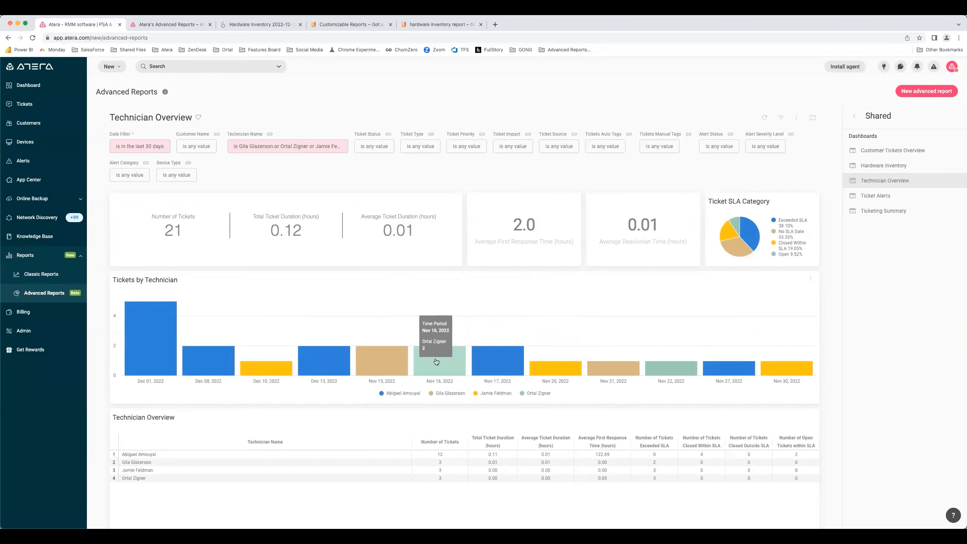
pyautogui.click(436, 362)
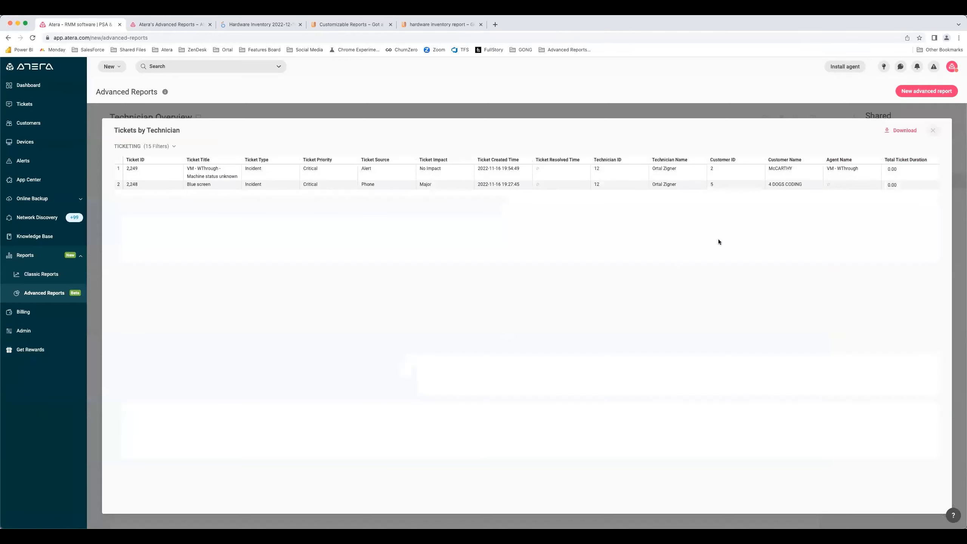
pyautogui.click(932, 131)
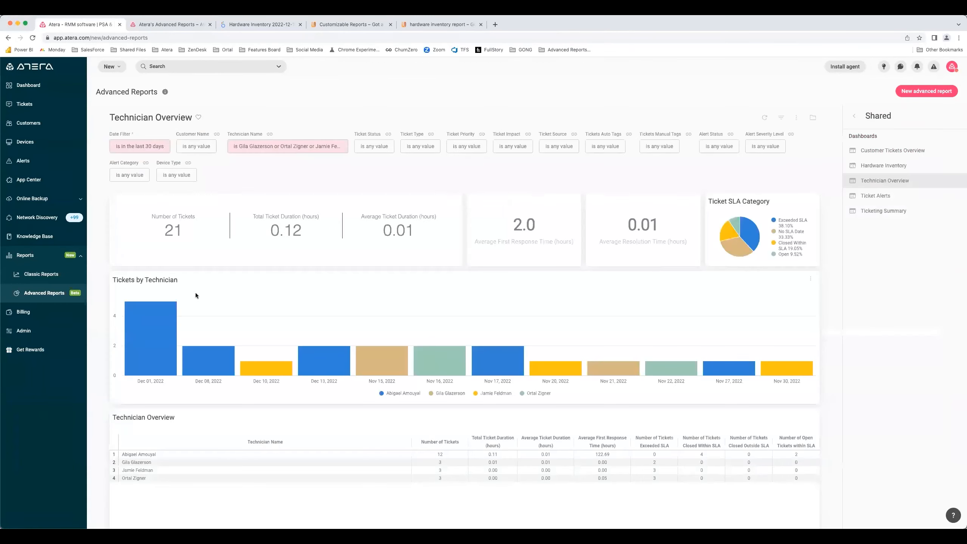
pyautogui.click(901, 196)
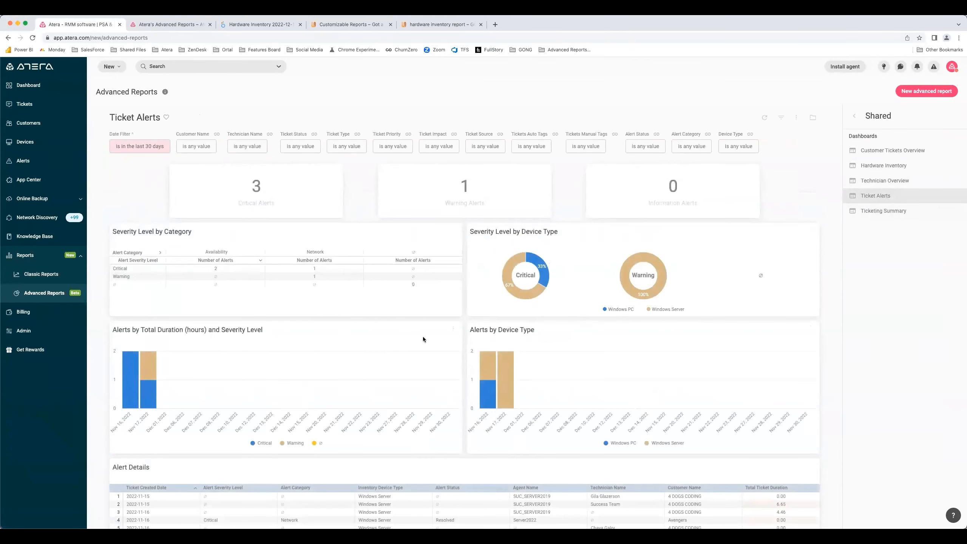
# - View the Windows PC segment of the Critical donut in Severity Level by Device Type as a table, close it, and look through Alert Details
pyautogui.scroll(-3, 574, 318)
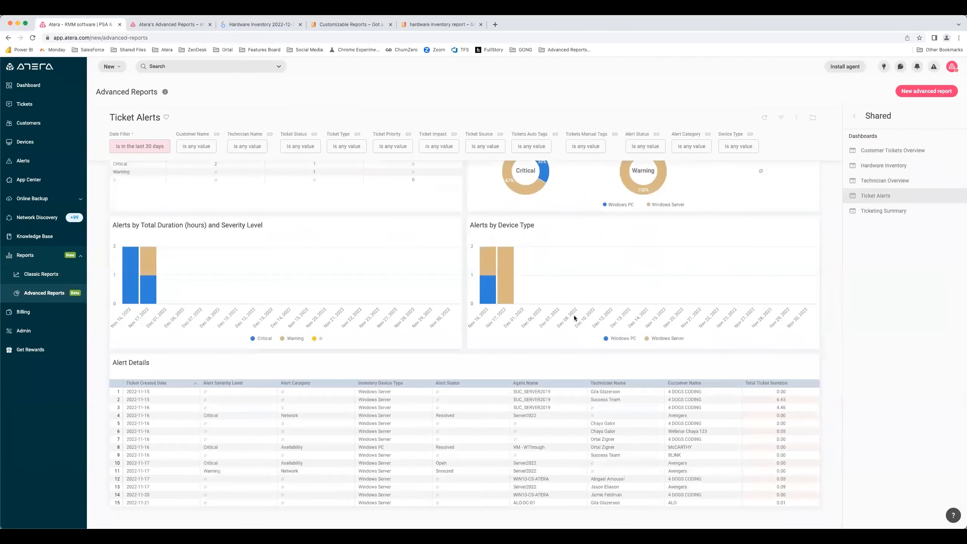
pyautogui.scroll(3, 575, 317)
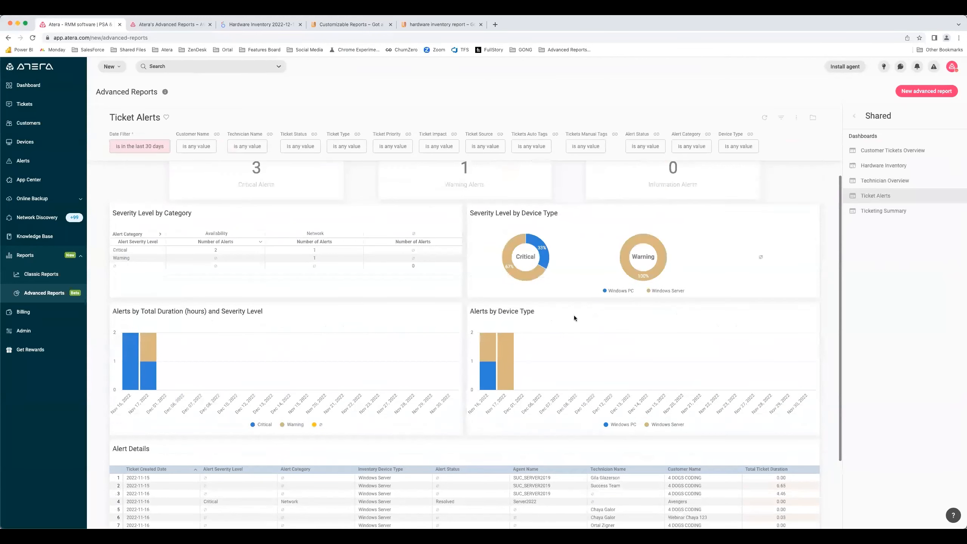
pyautogui.moveTo(541, 268)
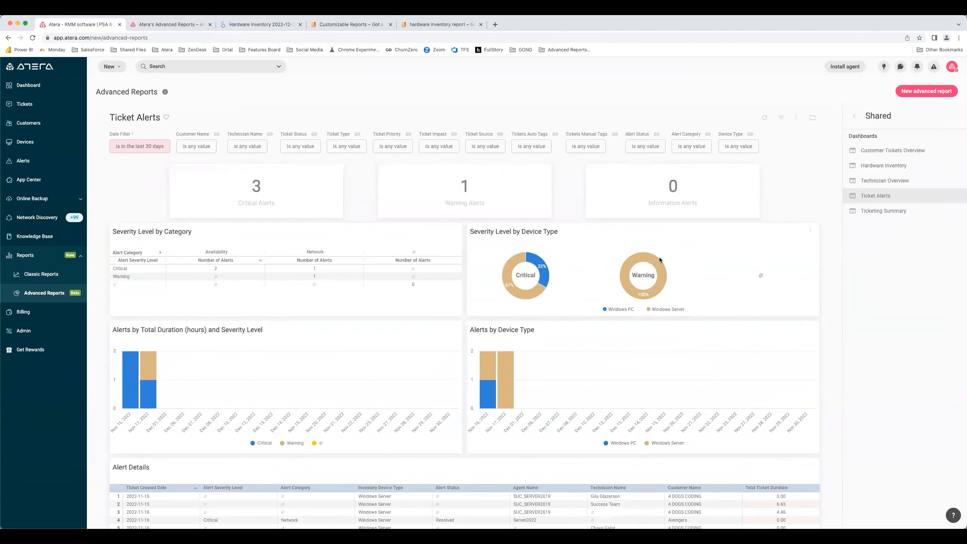
pyautogui.moveTo(519, 258)
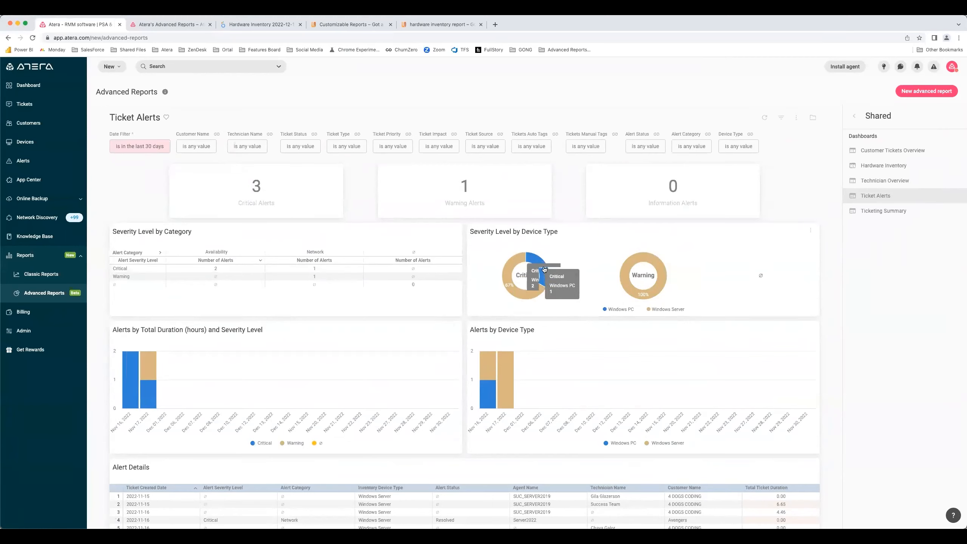
pyautogui.click(539, 262)
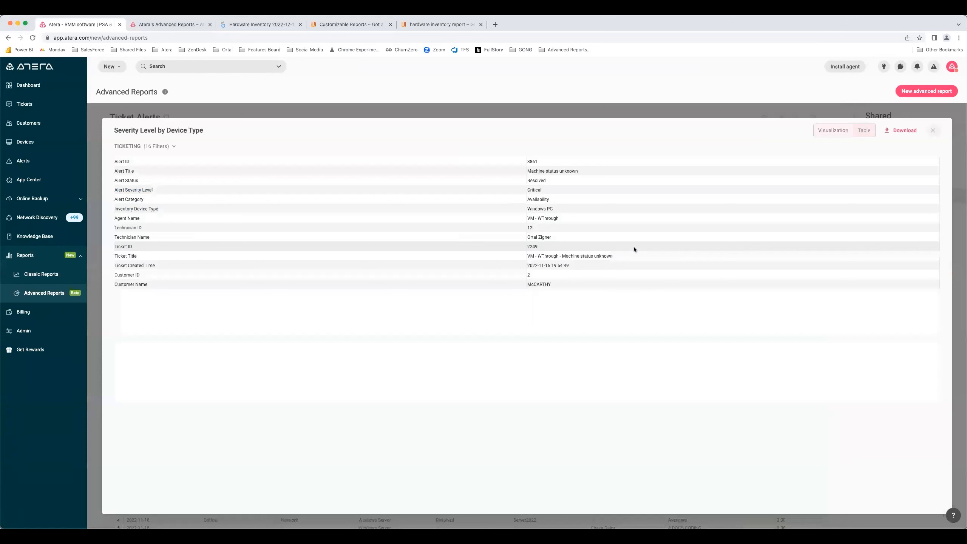
pyautogui.click(865, 130)
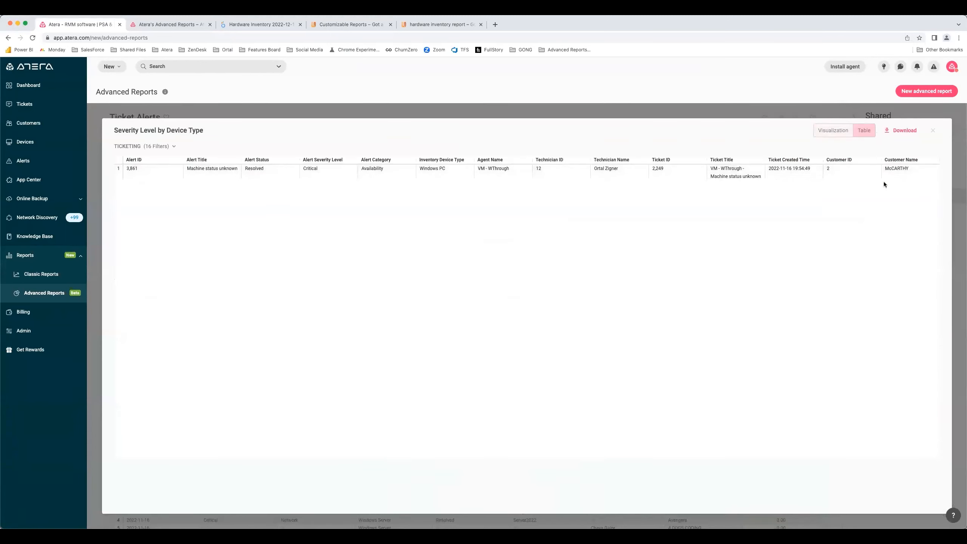
pyautogui.click(932, 131)
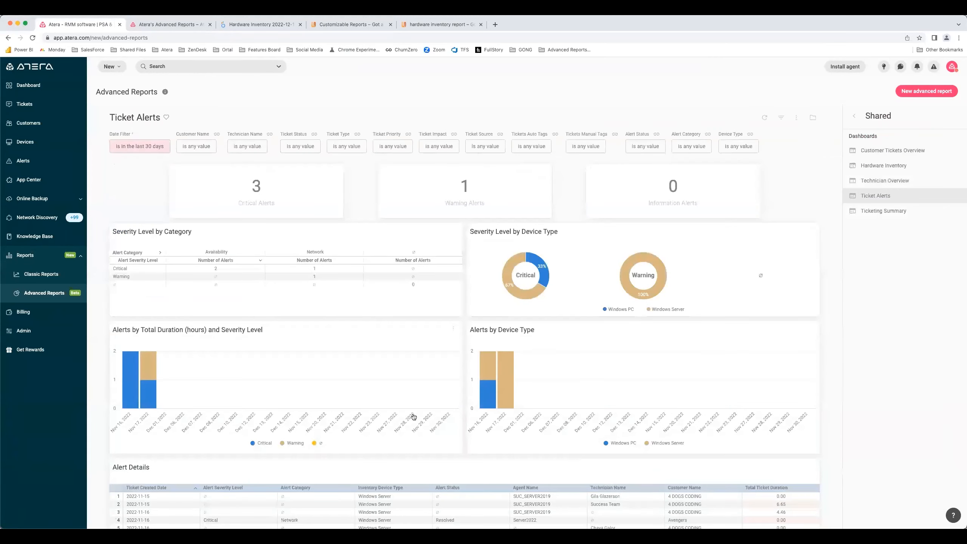
pyautogui.scroll(-3, 414, 417)
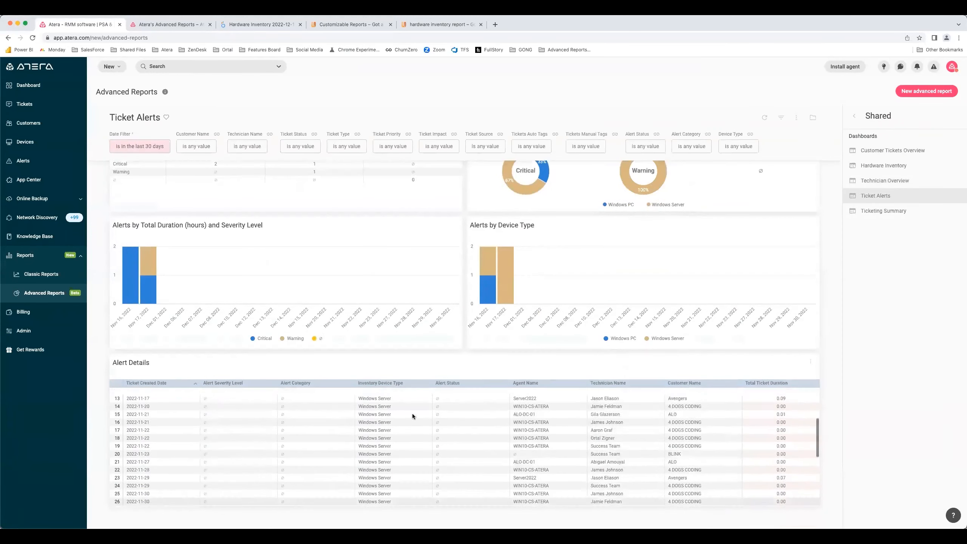
pyautogui.scroll(3, 414, 417)
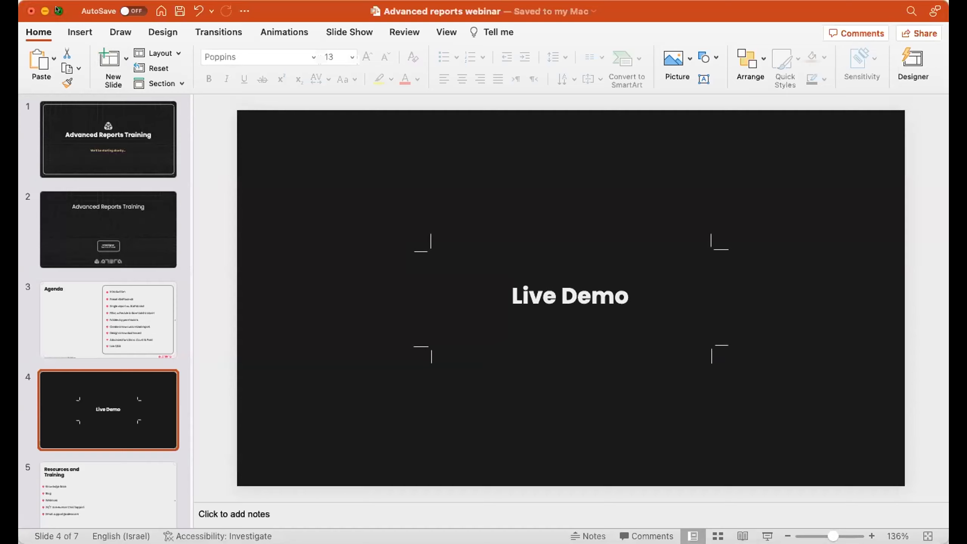
# - Enlarge the Advanced reports webinar presentation in PowerPoint to full screen and show its Q&A slide
pyautogui.click(58, 10)
pyautogui.click(47, 319)
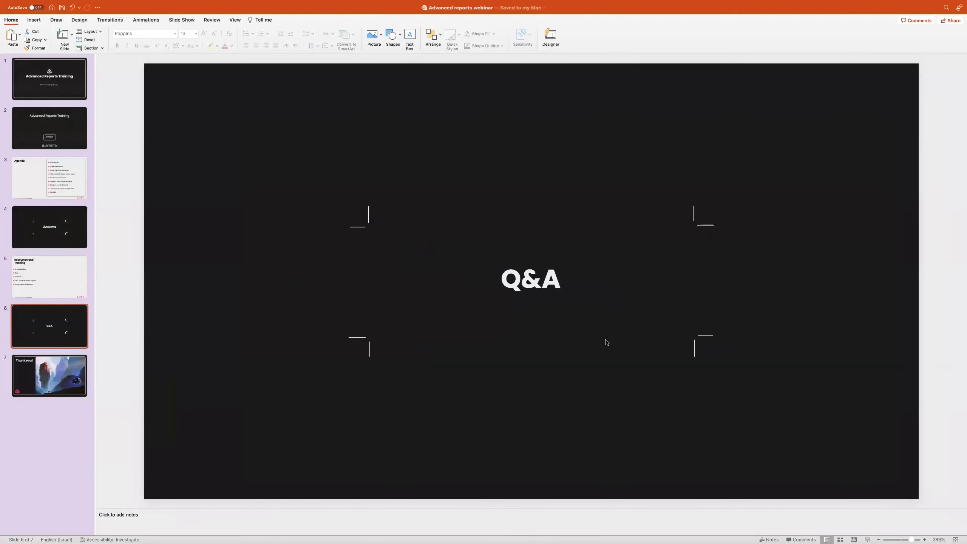
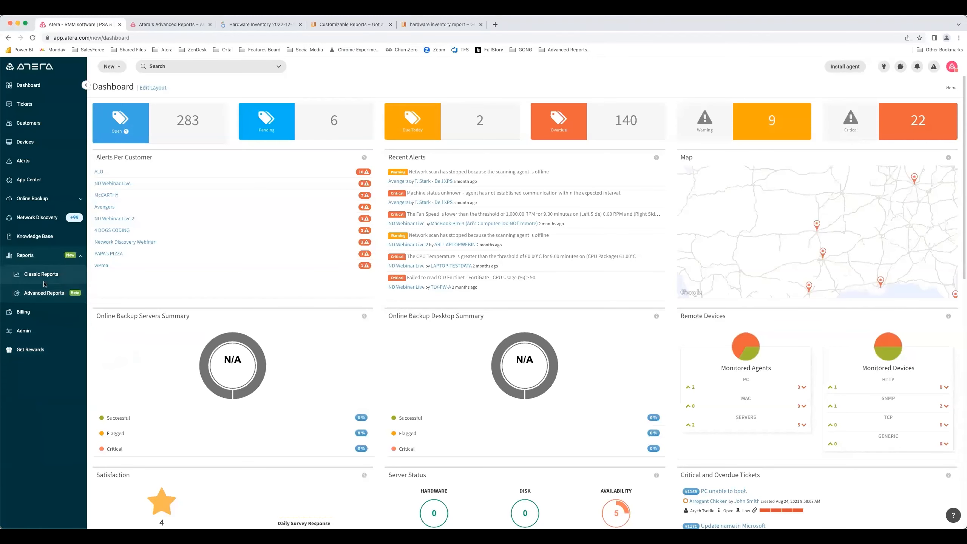
# - Go to Advanced Reports in Atera, show the folder content, and open the Advanced Reports Webinar dashboard from Favorites
pyautogui.click(44, 293)
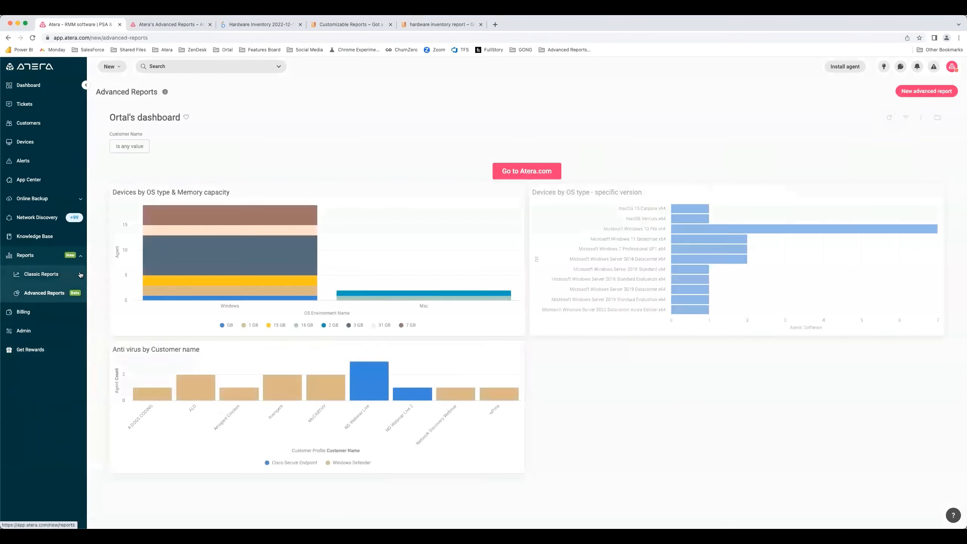
pyautogui.click(937, 117)
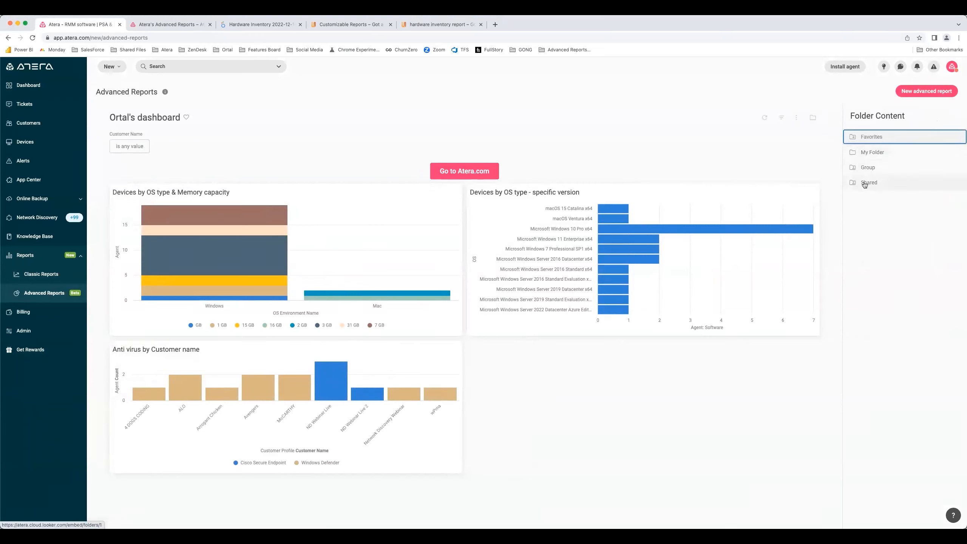
pyautogui.click(883, 138)
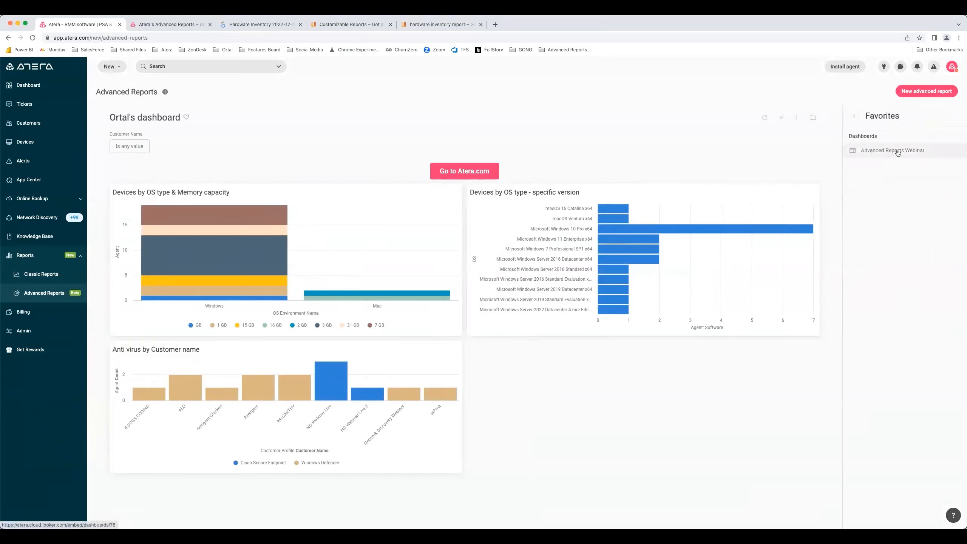
pyautogui.click(899, 151)
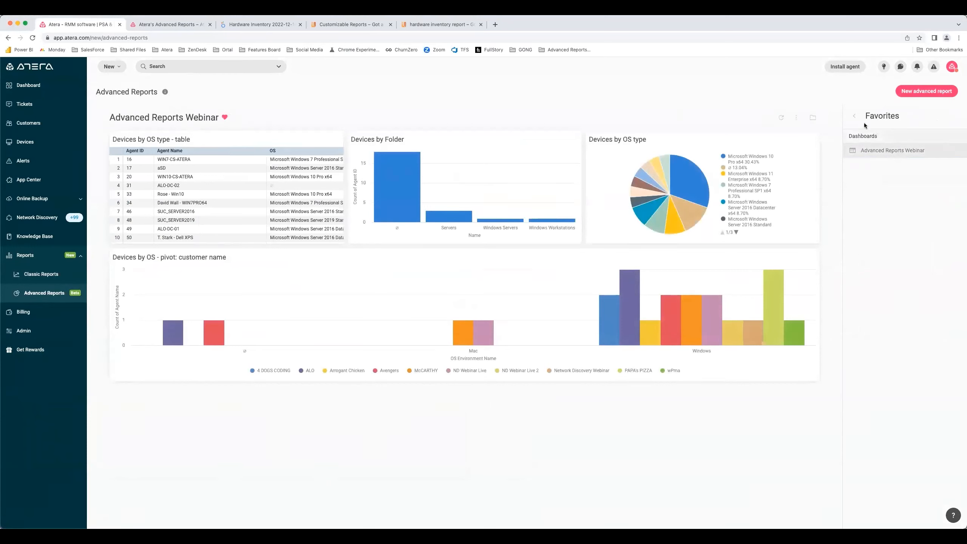
# - Open the Hardware Inventory dashboard from the Shared folder and try its favorite marking
pyautogui.click(855, 117)
pyautogui.click(876, 184)
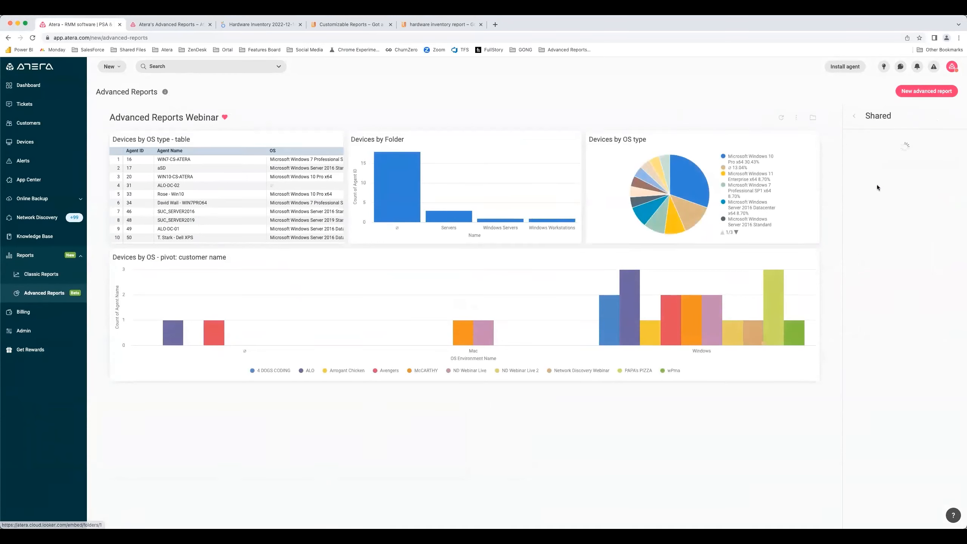
pyautogui.click(876, 166)
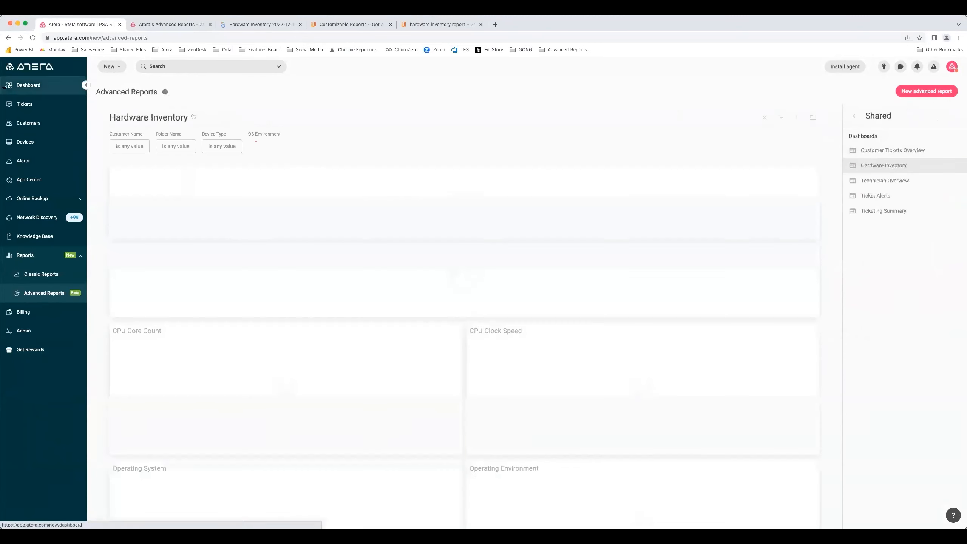
pyautogui.click(194, 117)
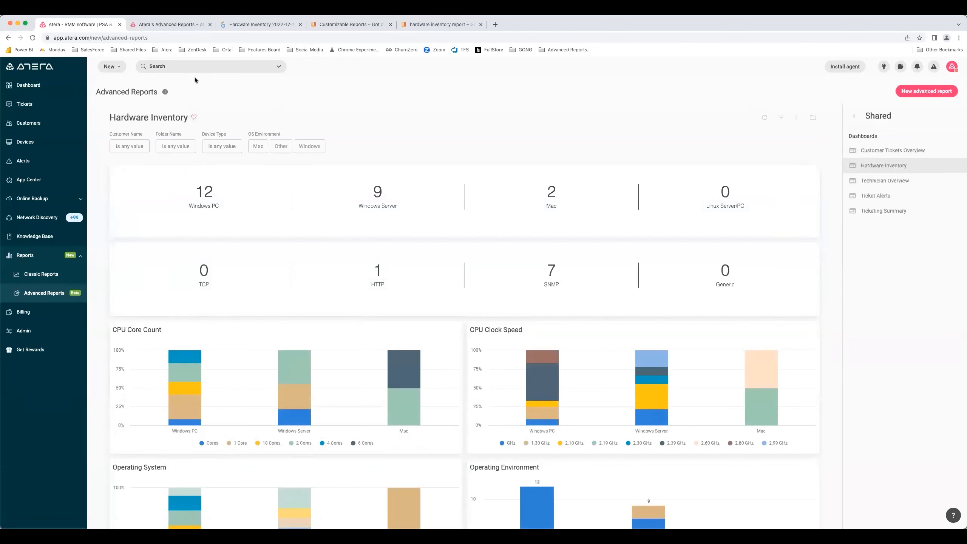
# - Examine the private dashboards and looks stored in My Folder, and return to the folder list
pyautogui.click(856, 116)
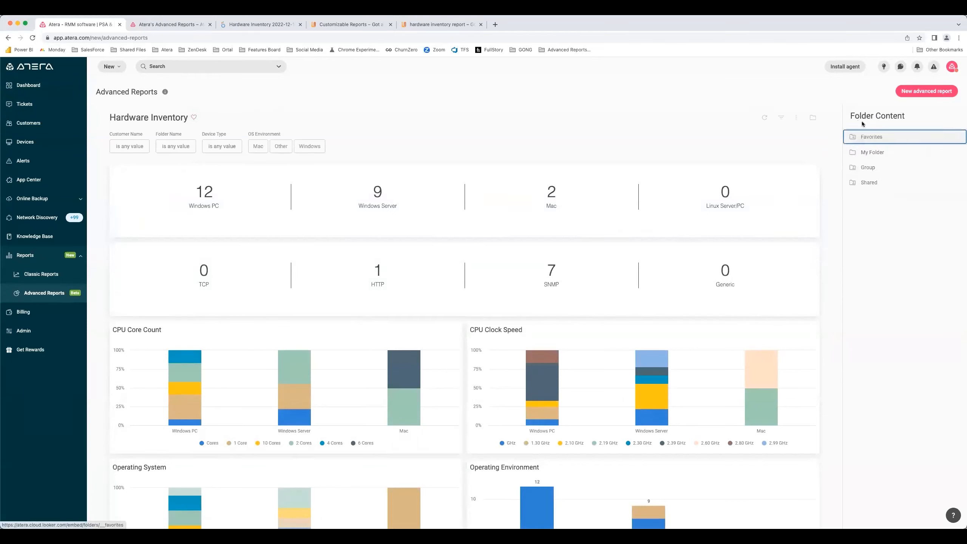
pyautogui.click(915, 154)
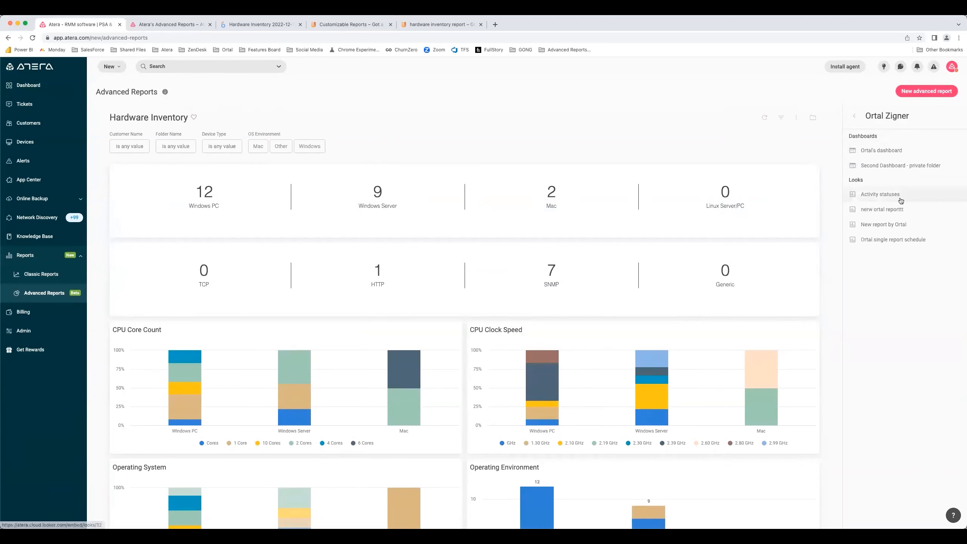
pyautogui.click(850, 117)
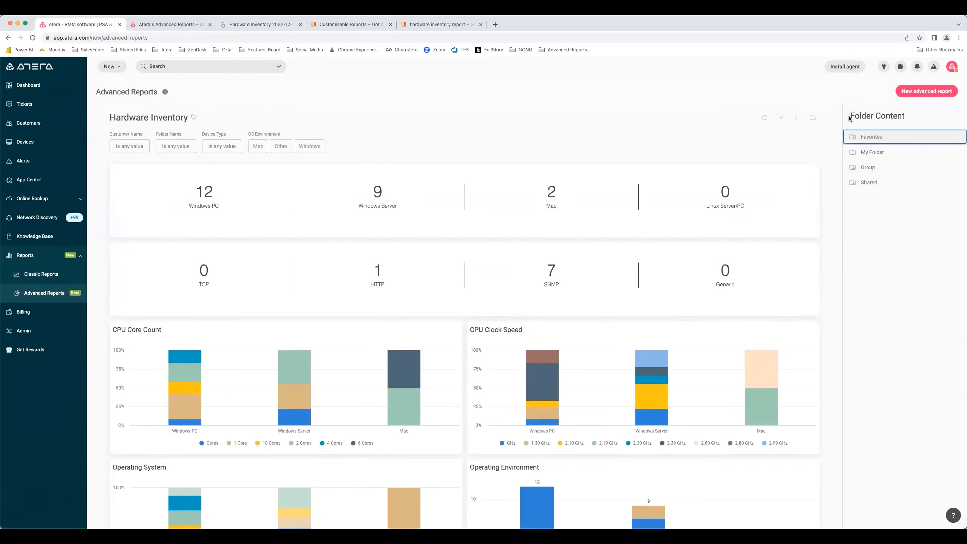
pyautogui.click(876, 153)
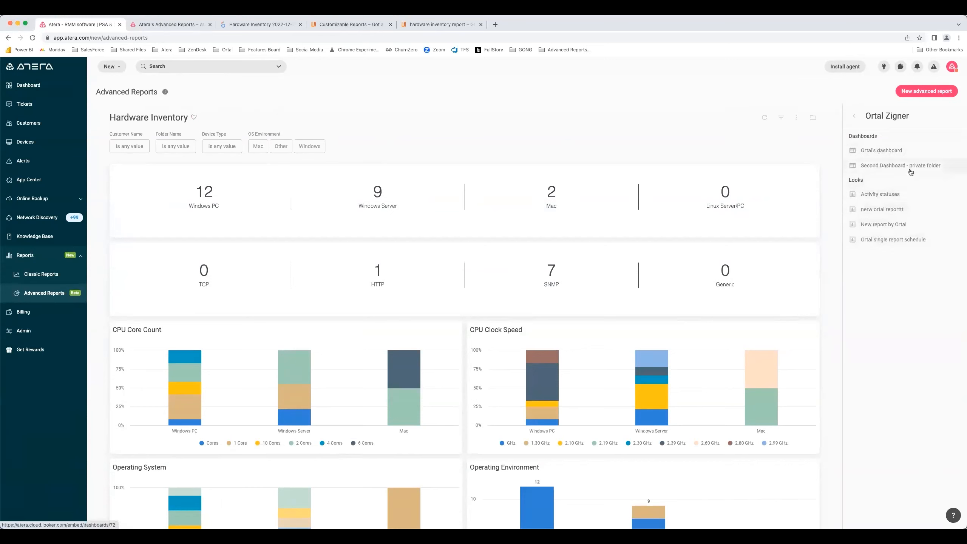
pyautogui.click(848, 119)
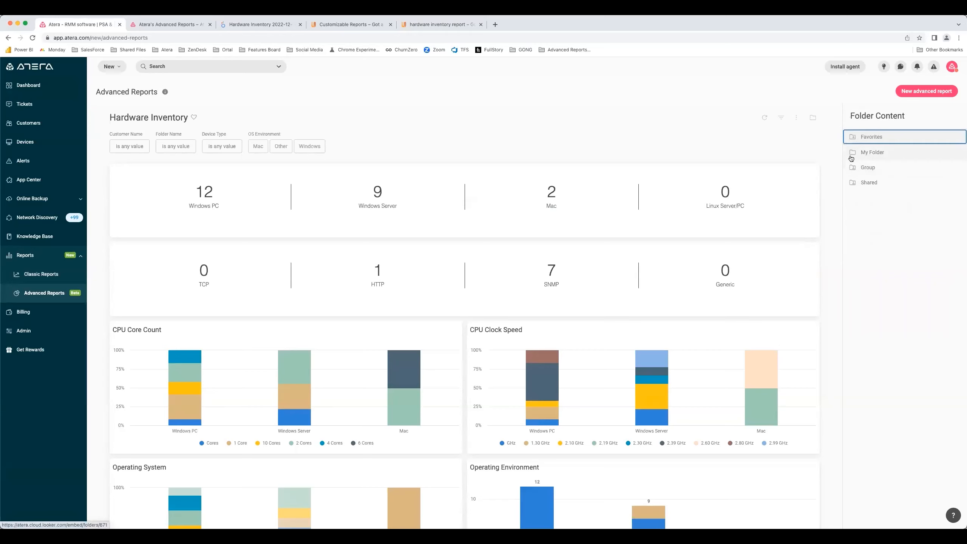
pyautogui.click(878, 156)
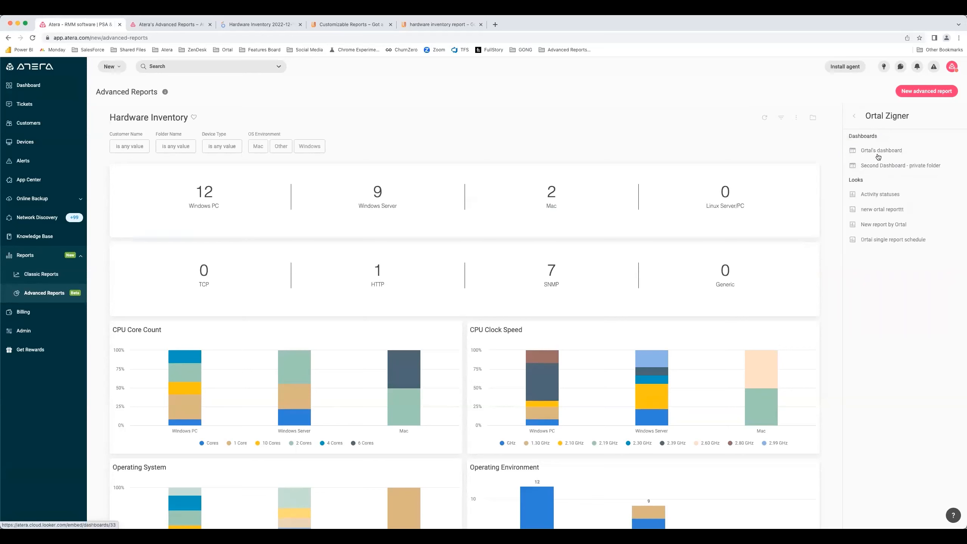
pyautogui.click(854, 116)
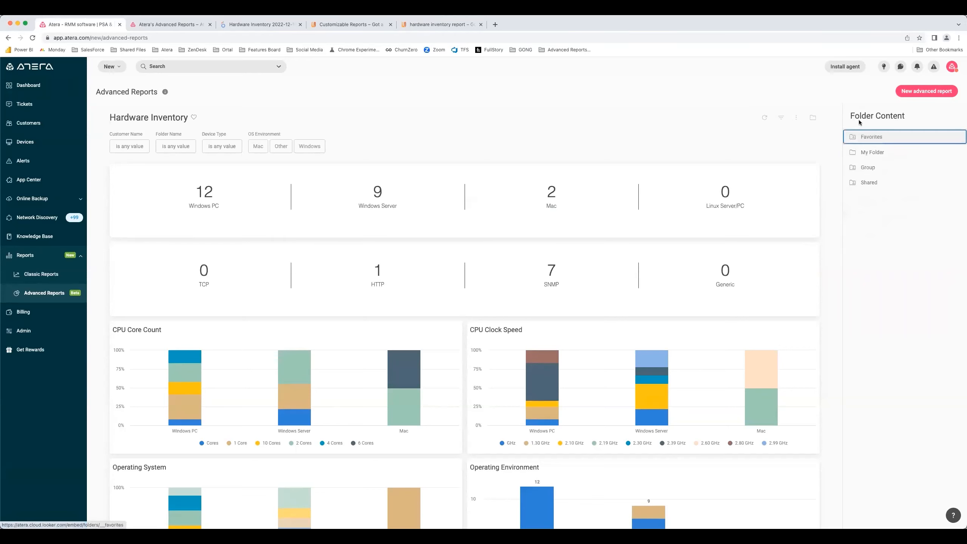
# - Look through the Group folder, open its Advanced Reports Webinar dashboard, and return to the folder list
pyautogui.click(899, 173)
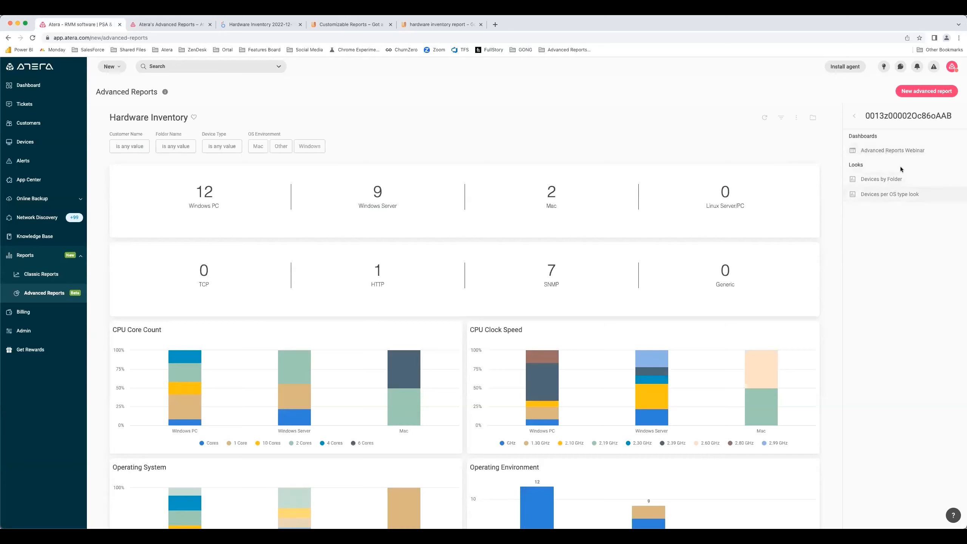
pyautogui.click(851, 117)
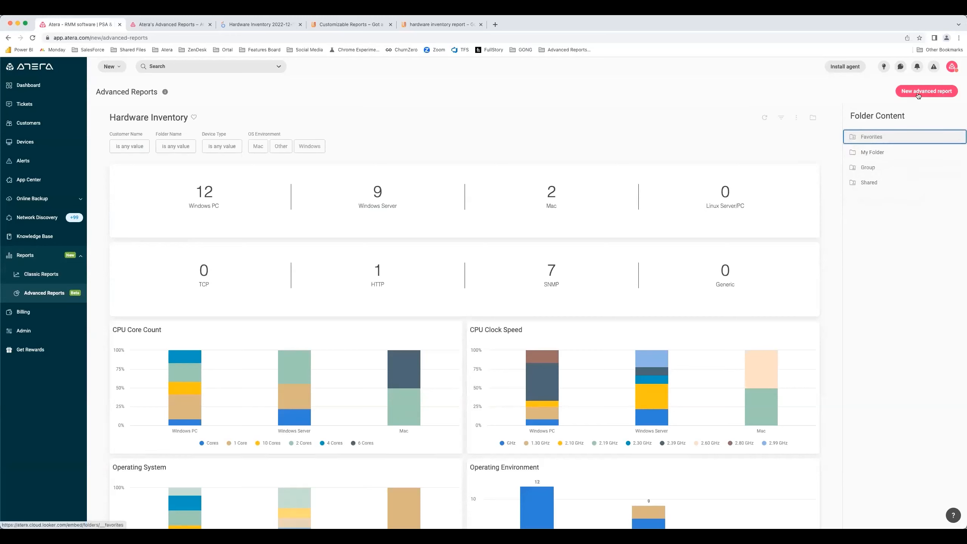
pyautogui.click(883, 174)
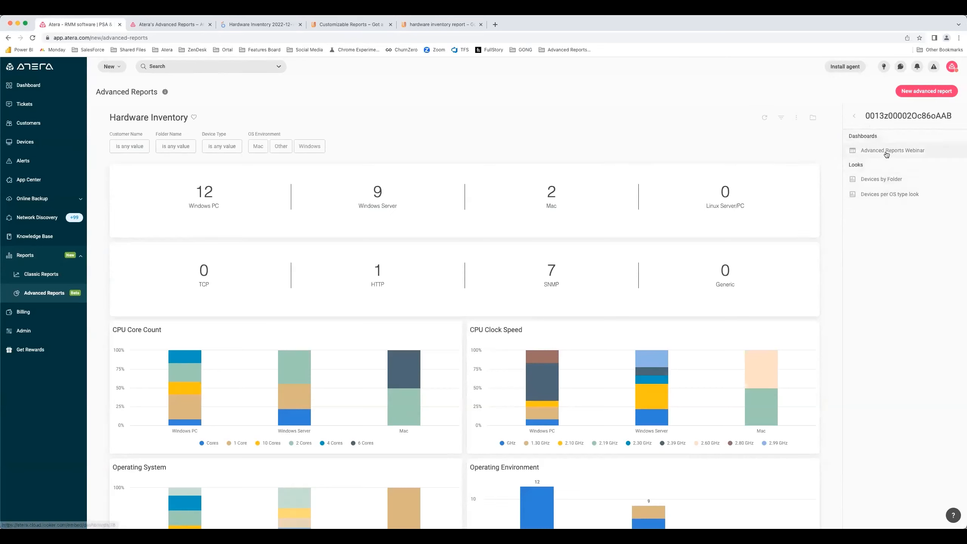
pyautogui.click(907, 152)
pyautogui.click(851, 115)
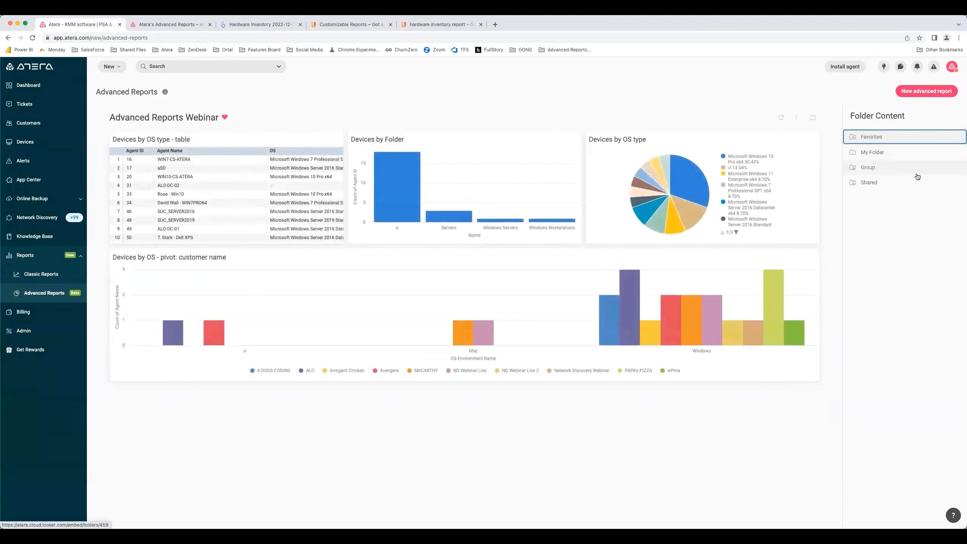
# - Open the Customer Tickets Overview, Hardware Inventory and Ticketing Summary dashboards from the Shared folder in turn
pyautogui.click(891, 185)
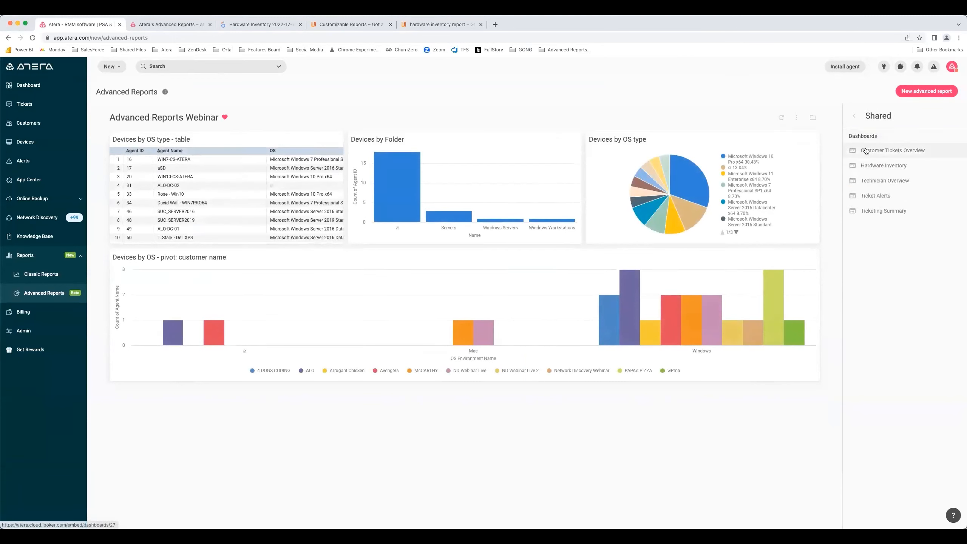
pyautogui.click(882, 152)
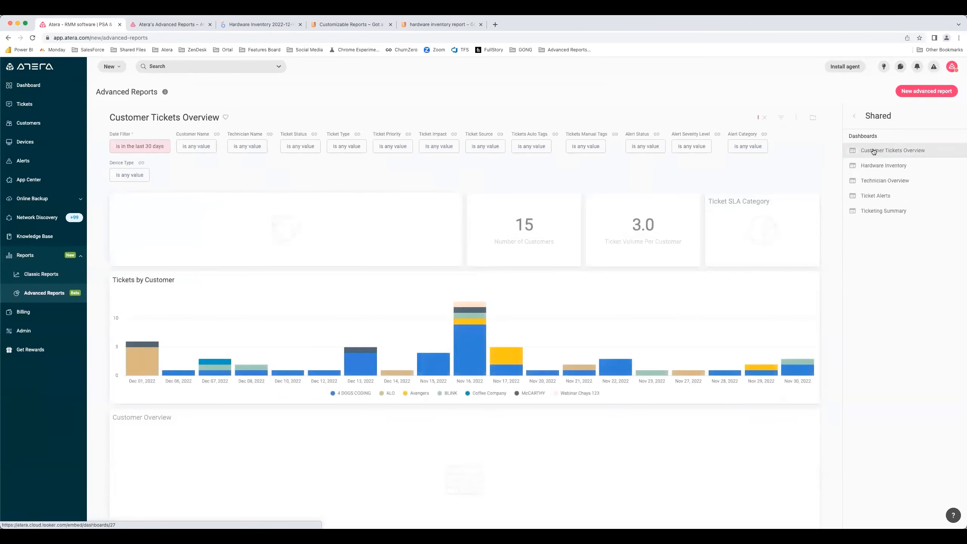
pyautogui.click(854, 118)
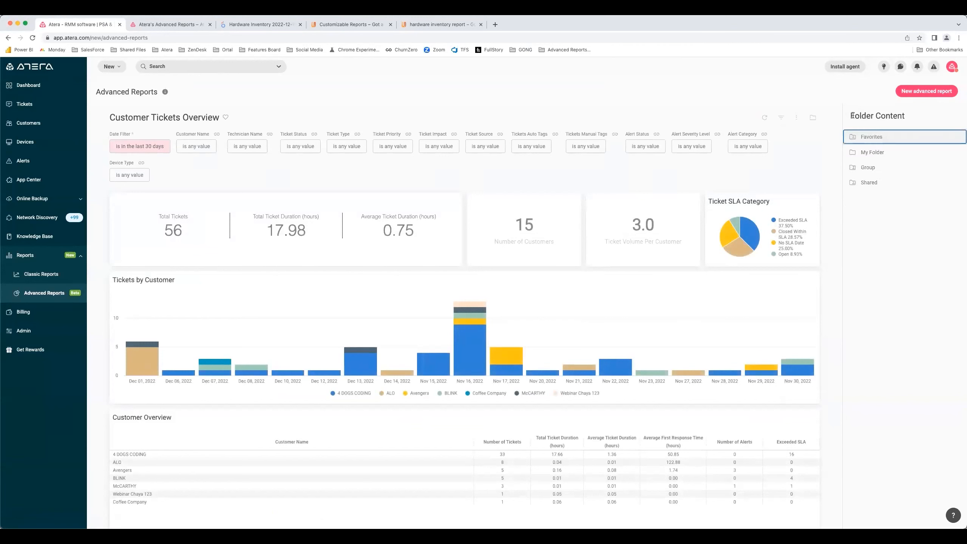
pyautogui.click(878, 185)
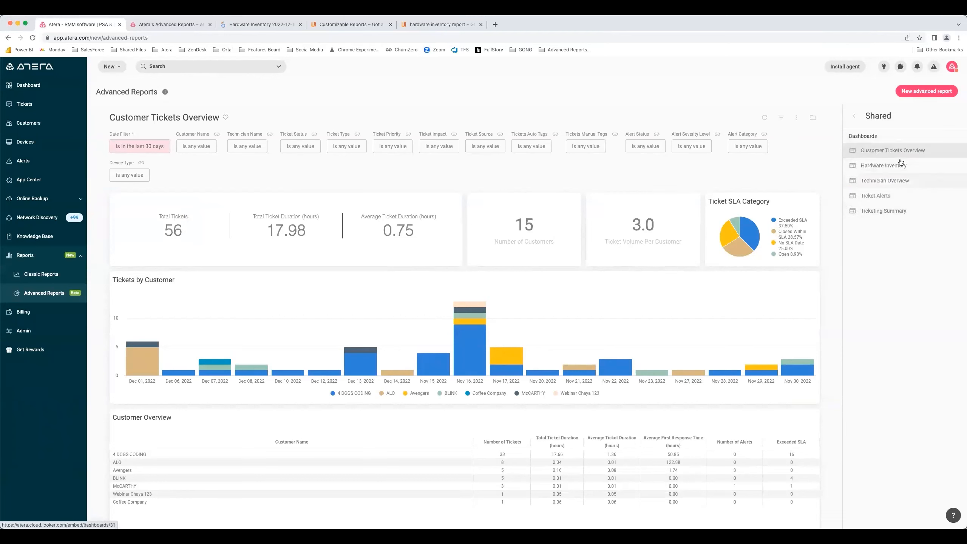
pyautogui.click(875, 165)
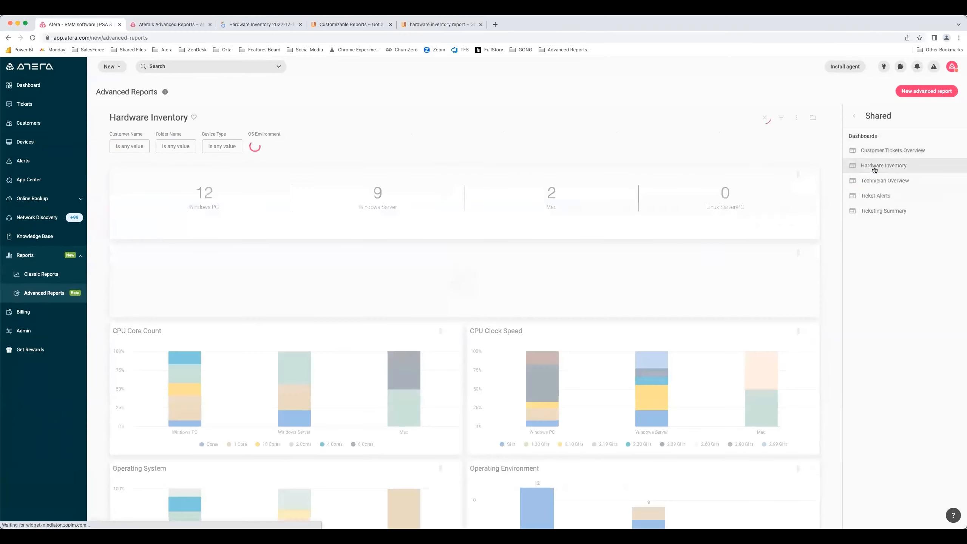
pyautogui.click(892, 209)
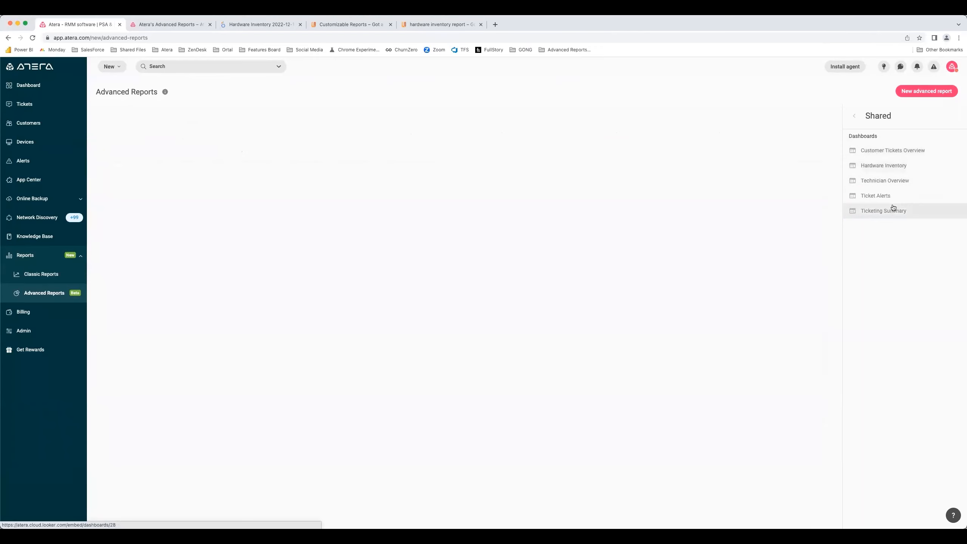
# - Open the Technician Overview dashboard from the Shared folder, and return to the Shared folder by way of the folder list
pyautogui.click(889, 182)
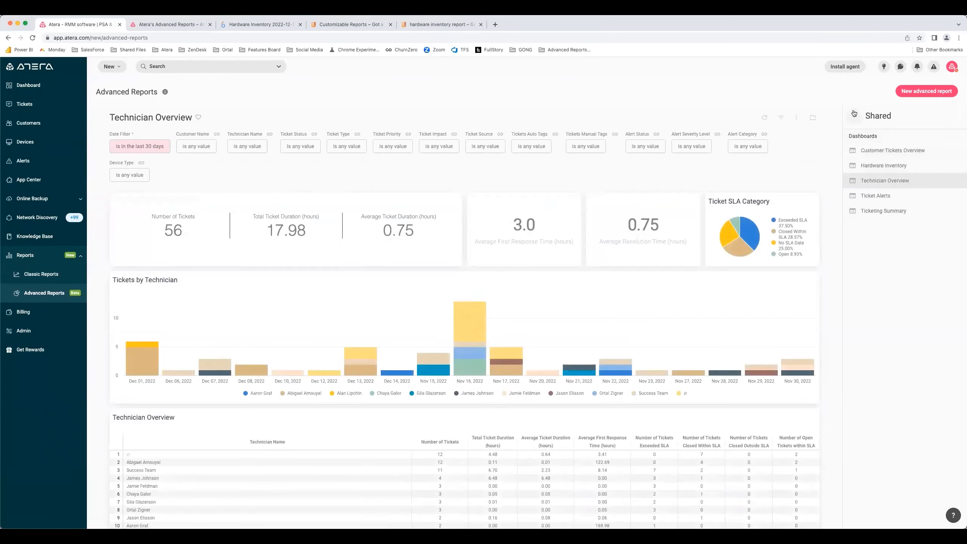
pyautogui.click(854, 117)
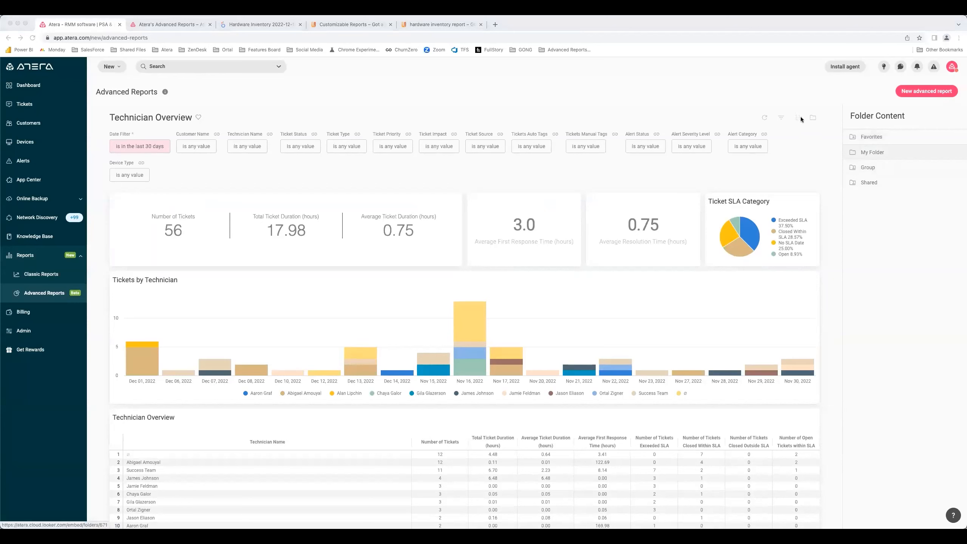
pyautogui.click(871, 183)
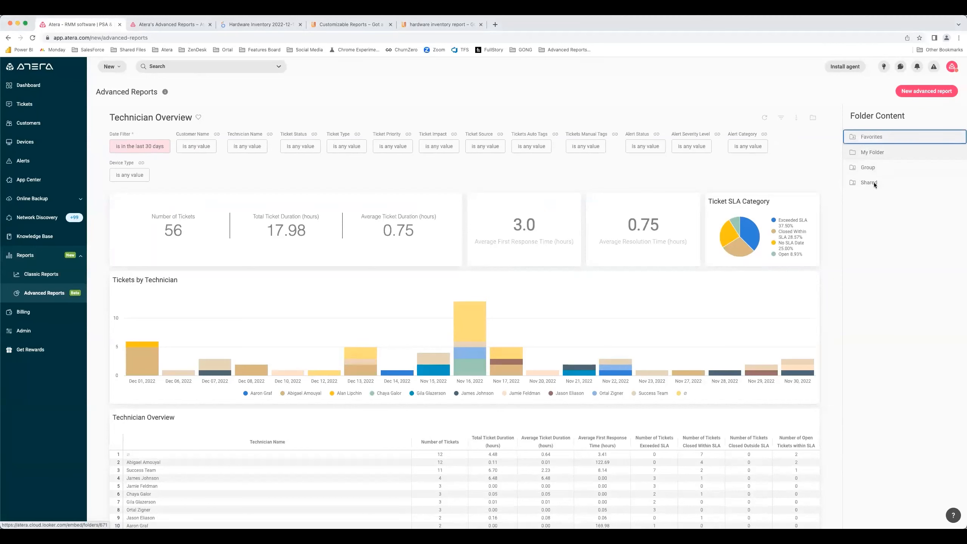
pyautogui.click(872, 182)
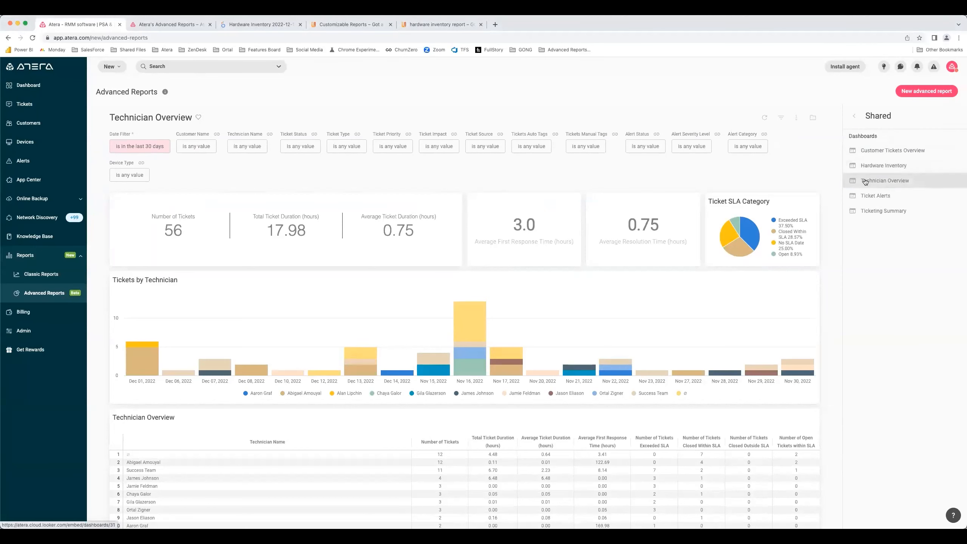
# - Open the shared Hardware Inventory dashboard and review its charts and its download and schedule options
pyautogui.click(881, 168)
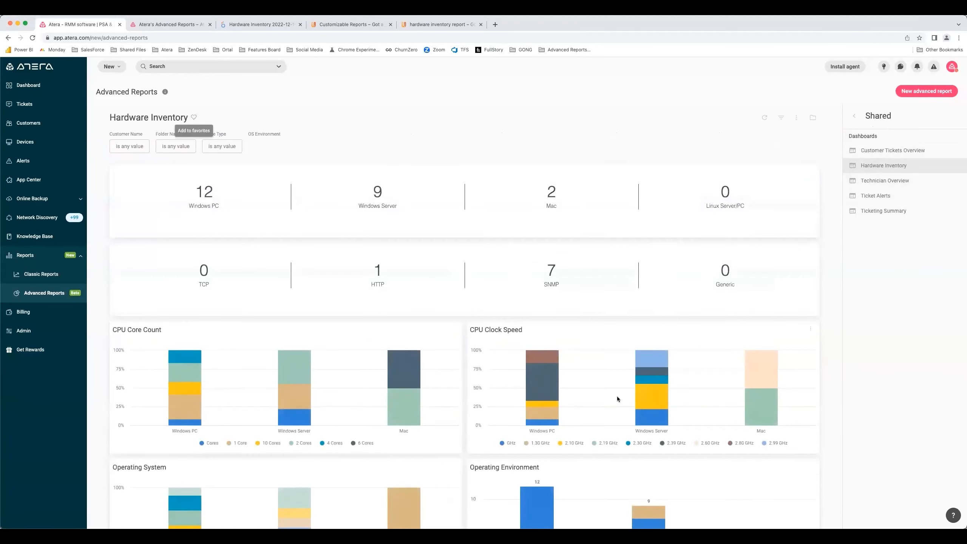
pyautogui.scroll(-12, 617, 398)
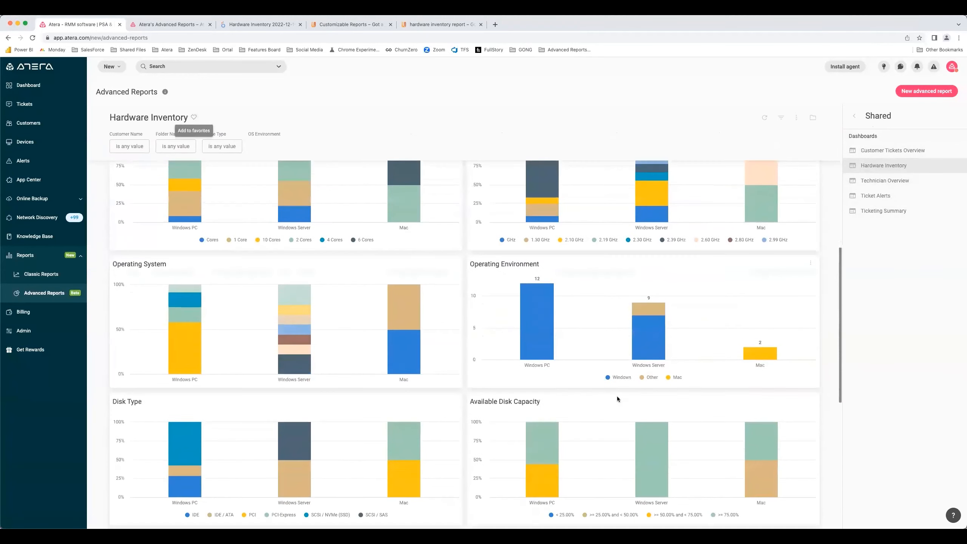
pyautogui.scroll(-2, 617, 399)
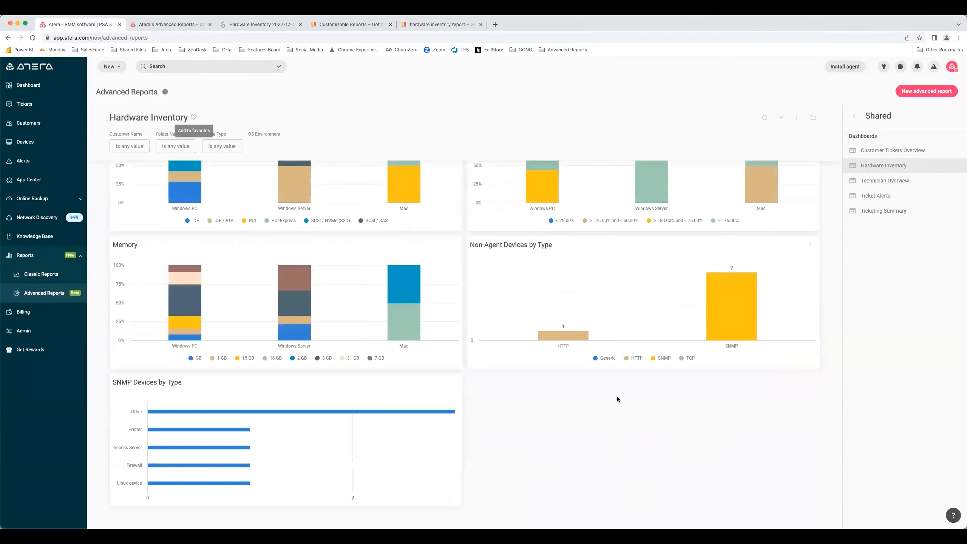
pyautogui.scroll(3, 617, 399)
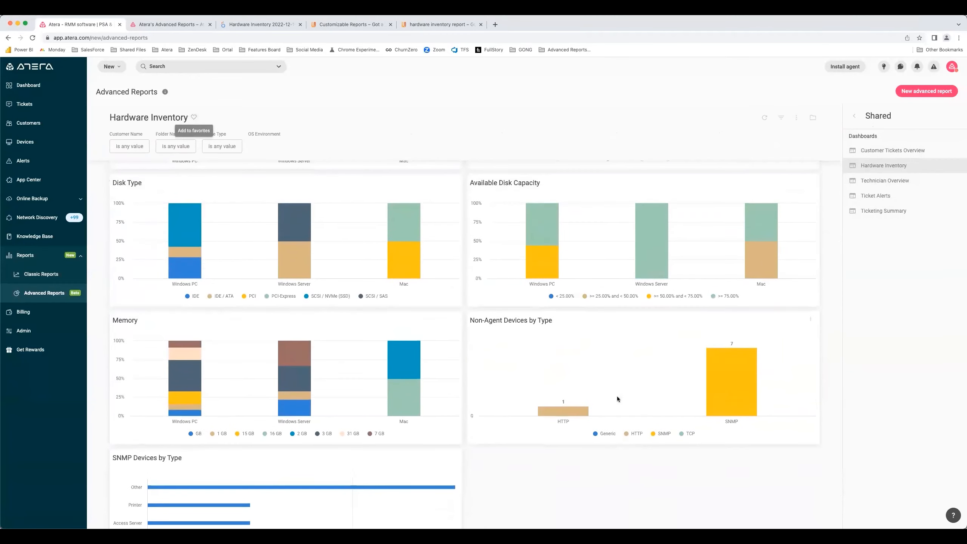
pyautogui.scroll(8, 618, 398)
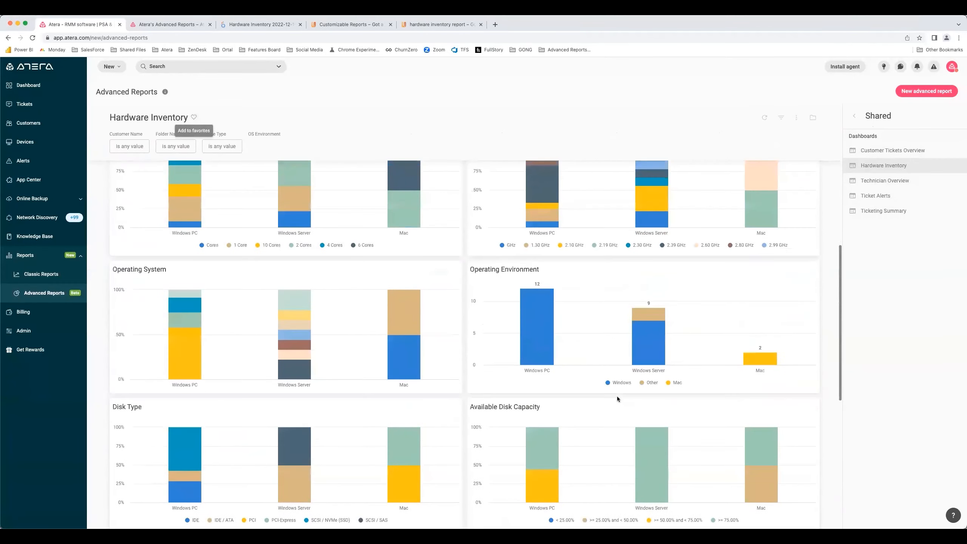
pyautogui.moveTo(637, 334)
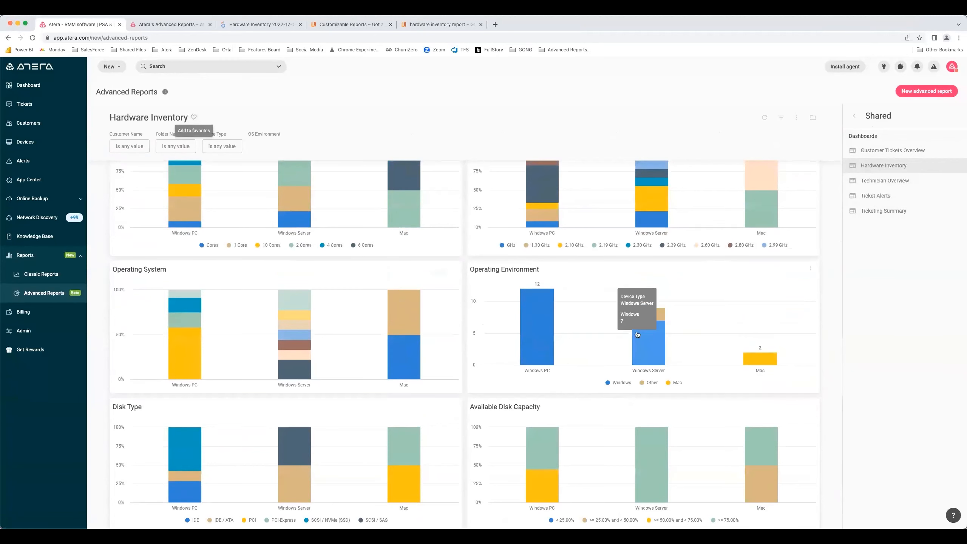
pyautogui.scroll(7, 637, 334)
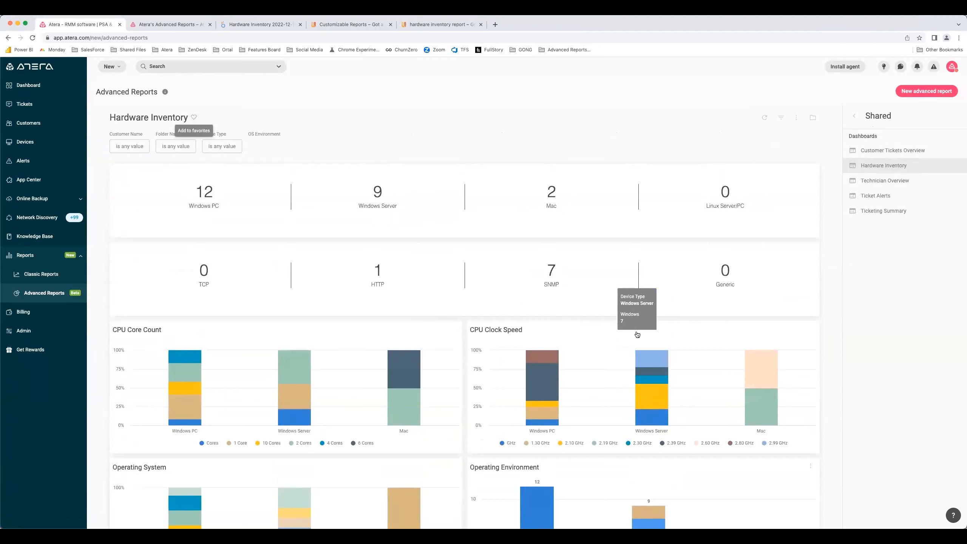
pyautogui.click(796, 119)
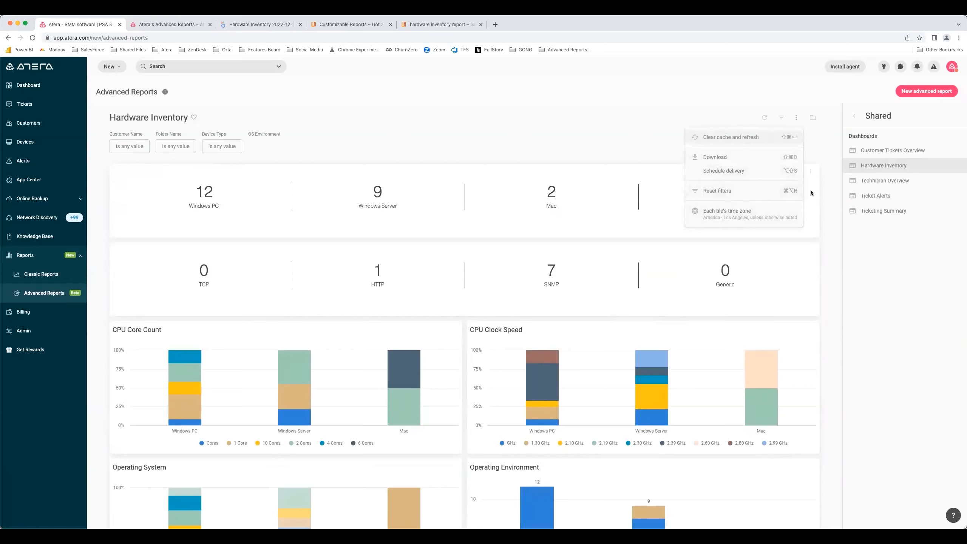
pyautogui.click(503, 151)
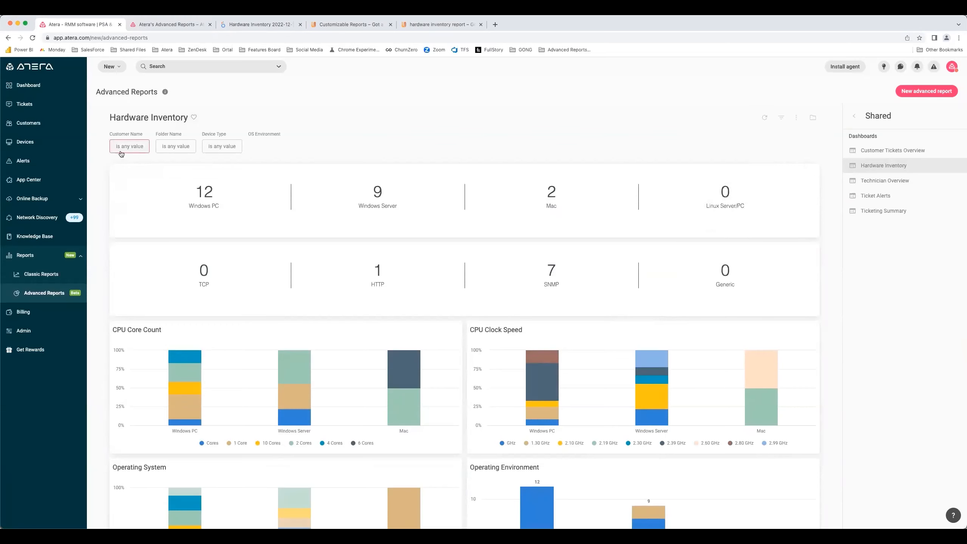
# - Filter the Hardware Inventory dashboard by the customer Avengers, refresh it and review the filtered charts
pyautogui.click(136, 148)
pyautogui.click(188, 219)
pyautogui.click(370, 146)
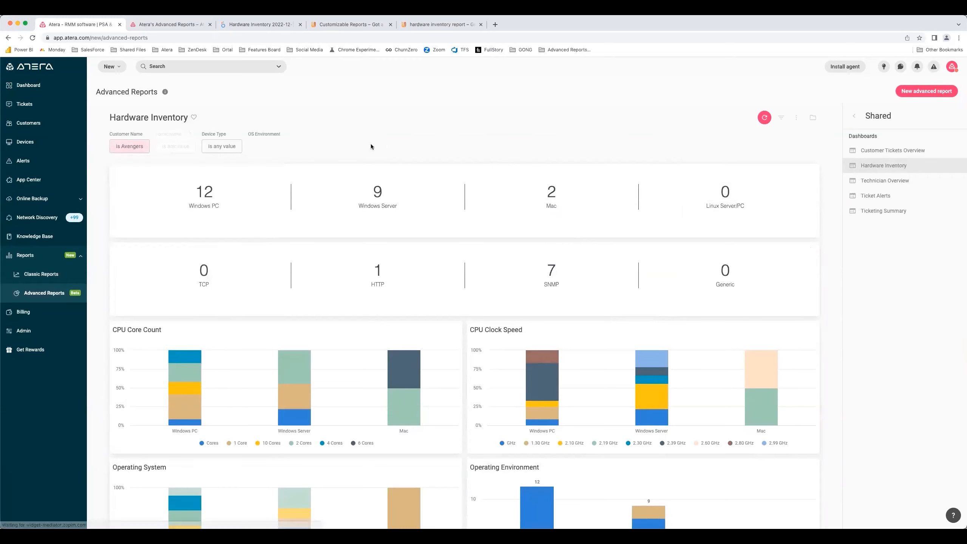
pyautogui.click(764, 117)
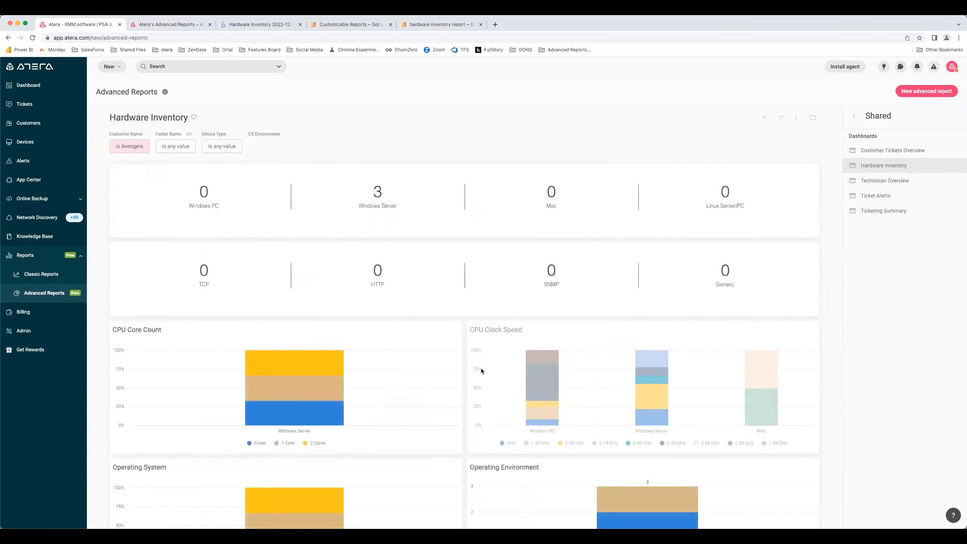
pyautogui.scroll(-12, 455, 355)
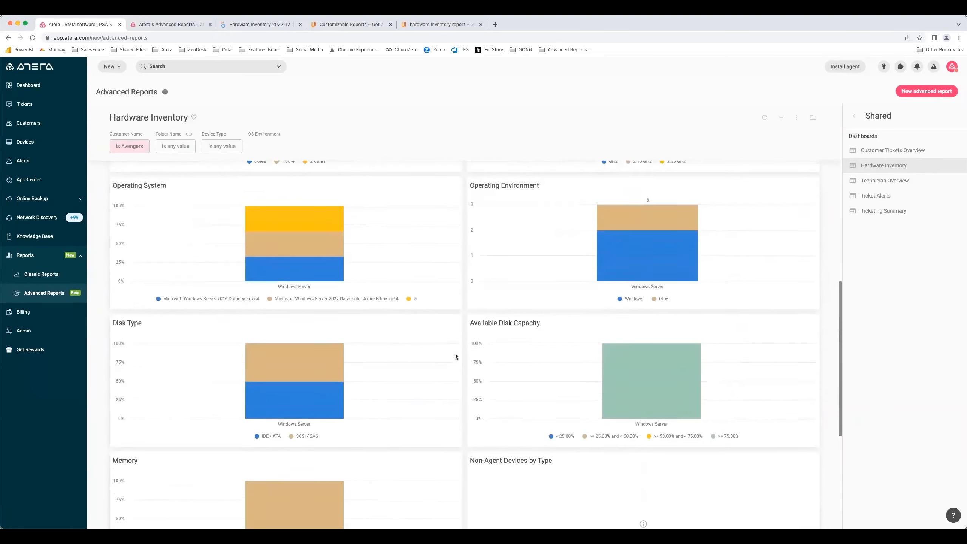
pyautogui.scroll(10, 455, 356)
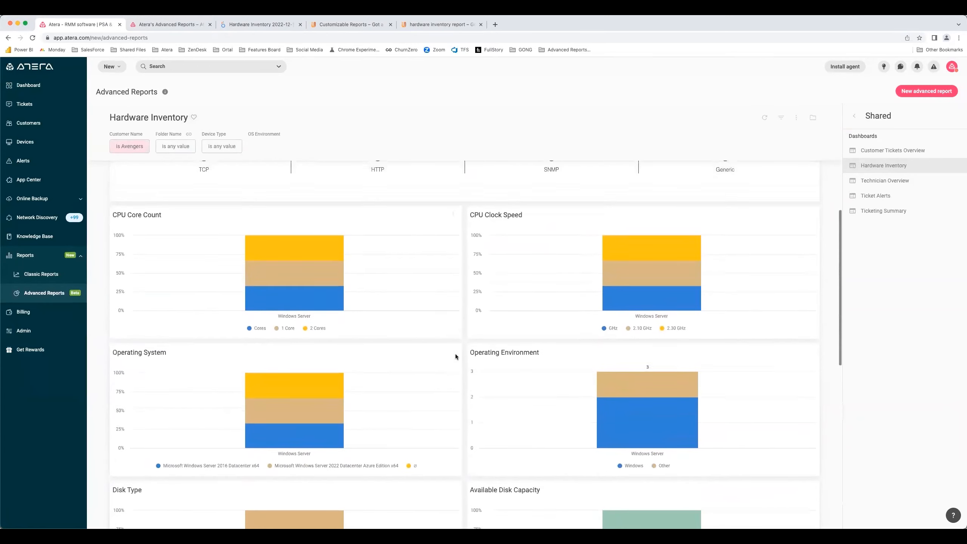
pyautogui.scroll(2, 455, 357)
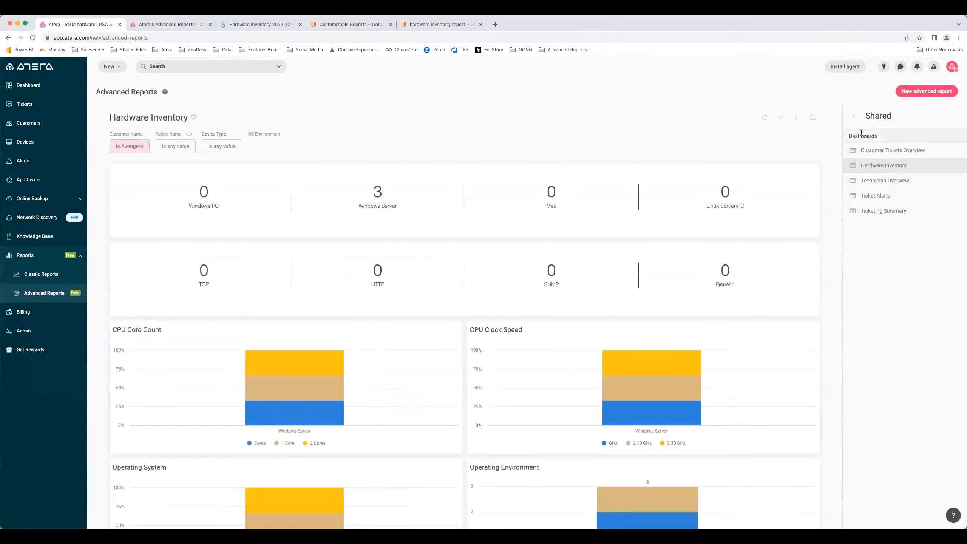
# - Open the Activity statuses look and the two looks listed below it in My Folder, one after another
pyautogui.click(853, 119)
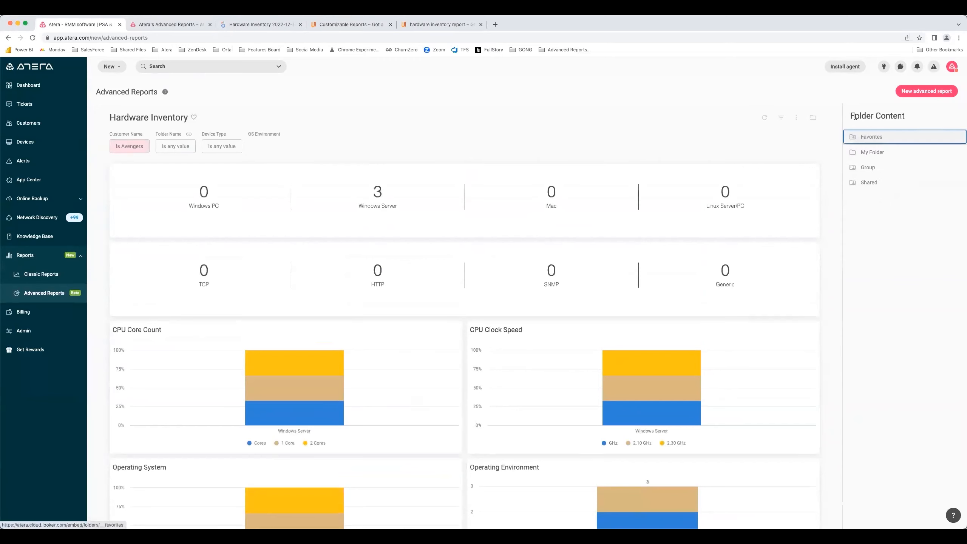
pyautogui.click(879, 154)
pyautogui.click(888, 197)
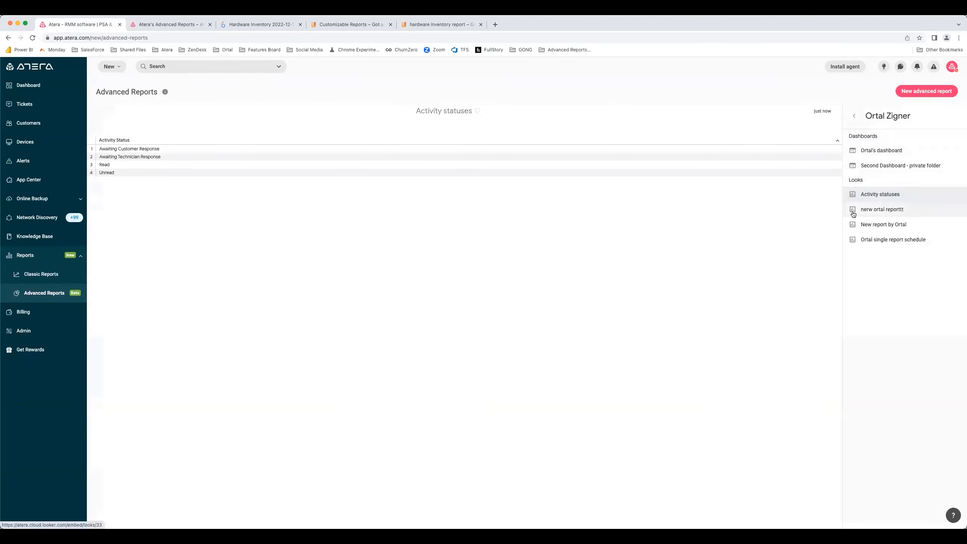
pyautogui.click(871, 213)
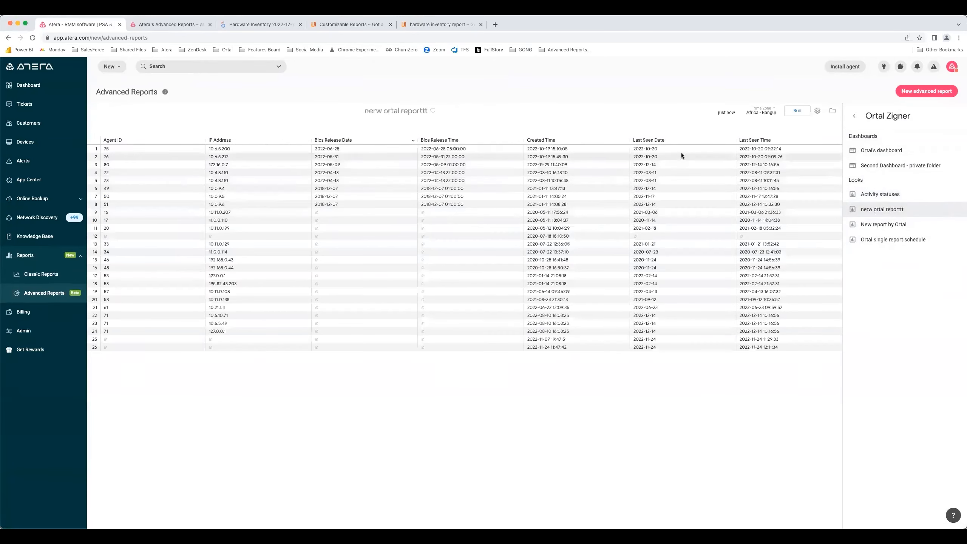
pyautogui.click(871, 228)
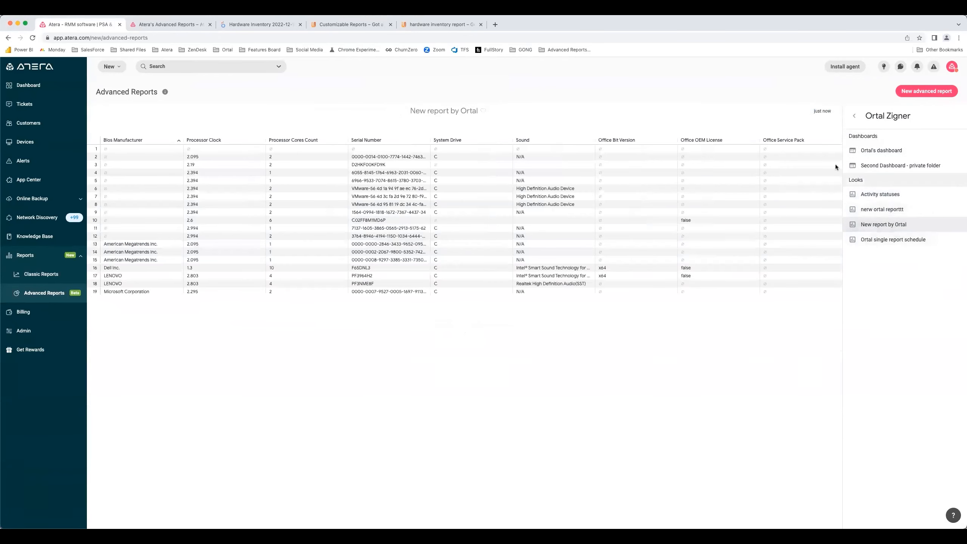
# - Examine the open look's actions and save options, and open both private dashboards stored in My Folder
pyautogui.click(820, 113)
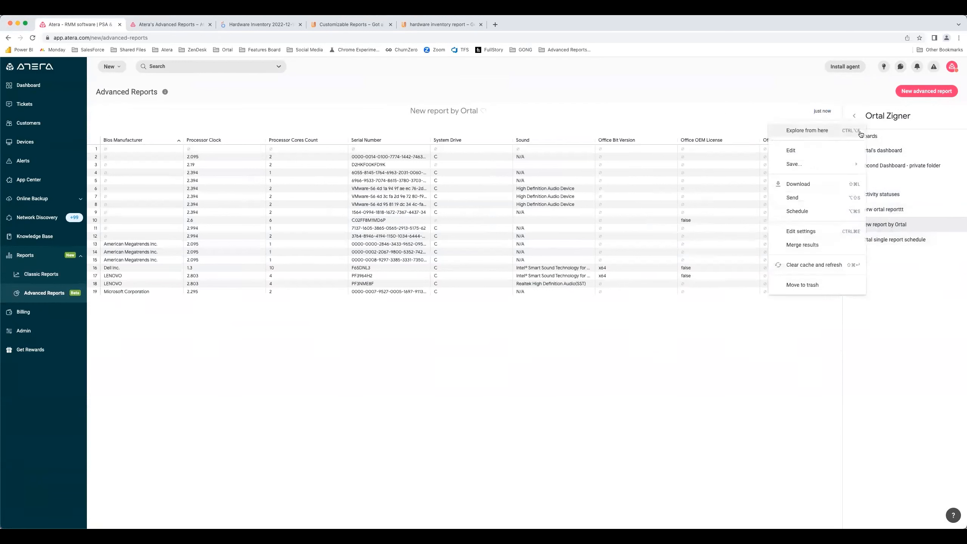
pyautogui.moveTo(816, 168)
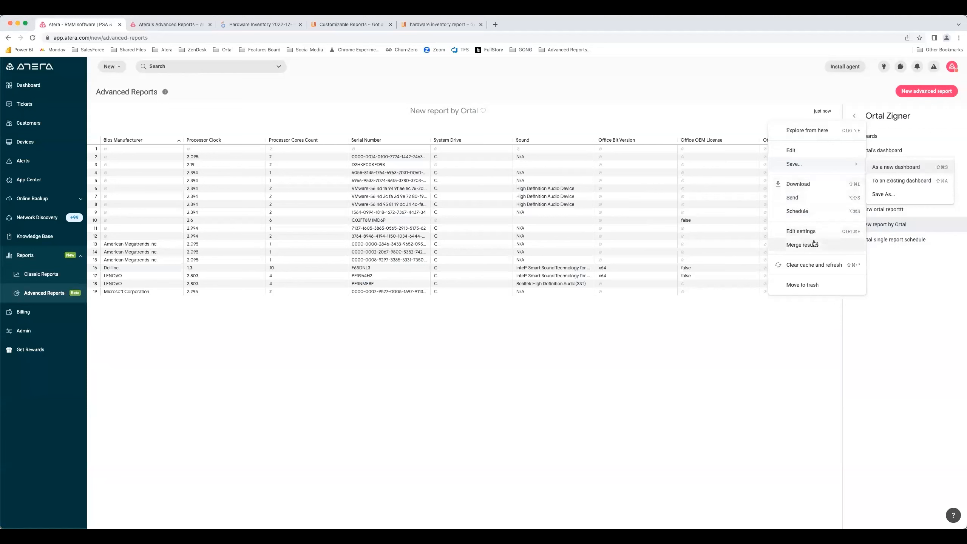
pyautogui.click(531, 363)
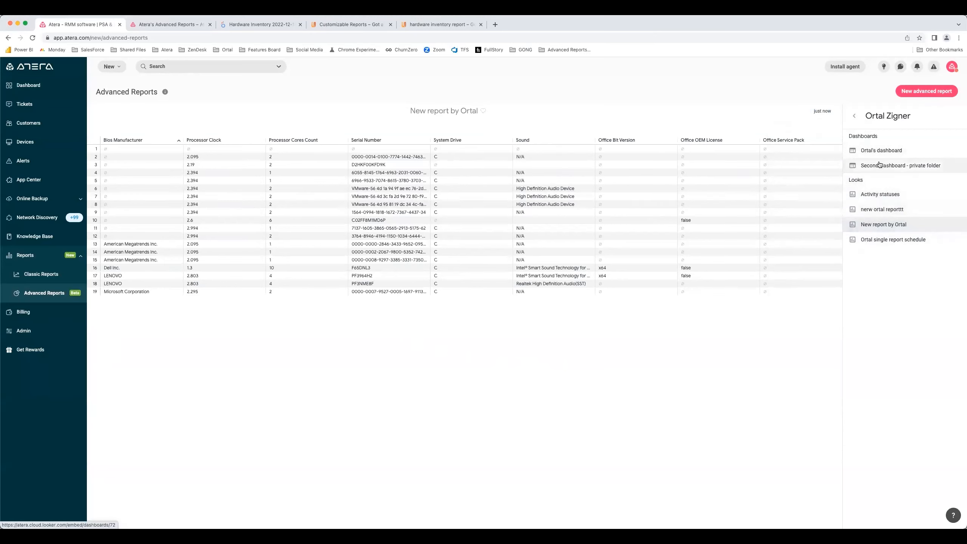
pyautogui.click(879, 164)
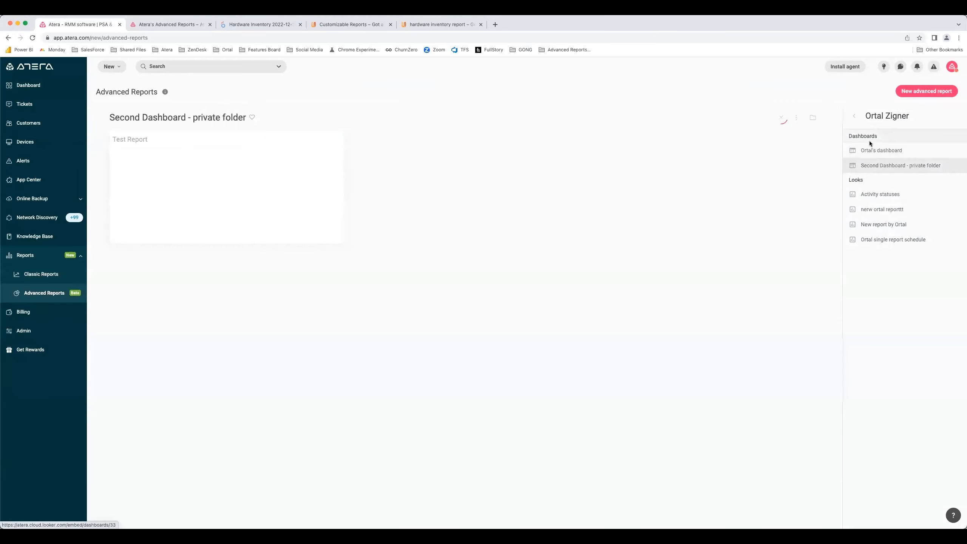
pyautogui.click(874, 151)
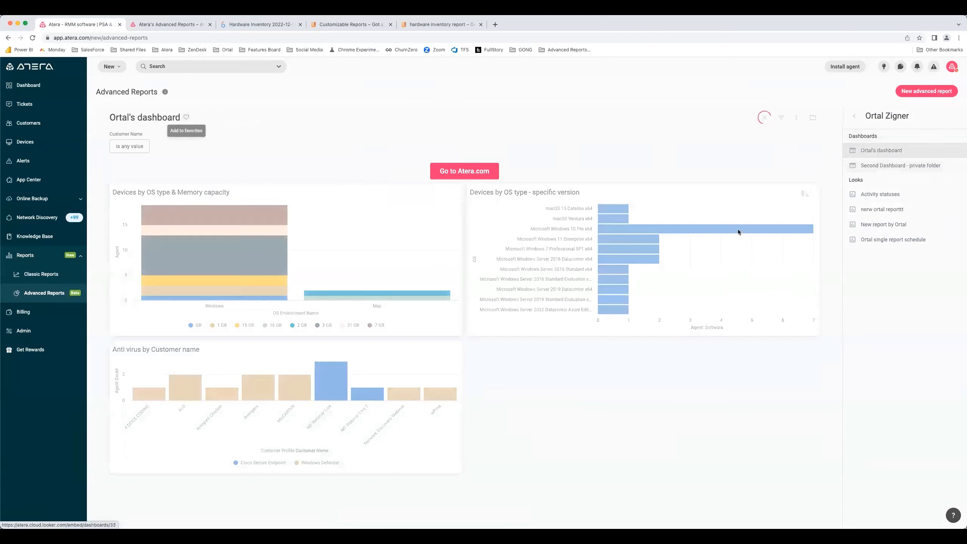
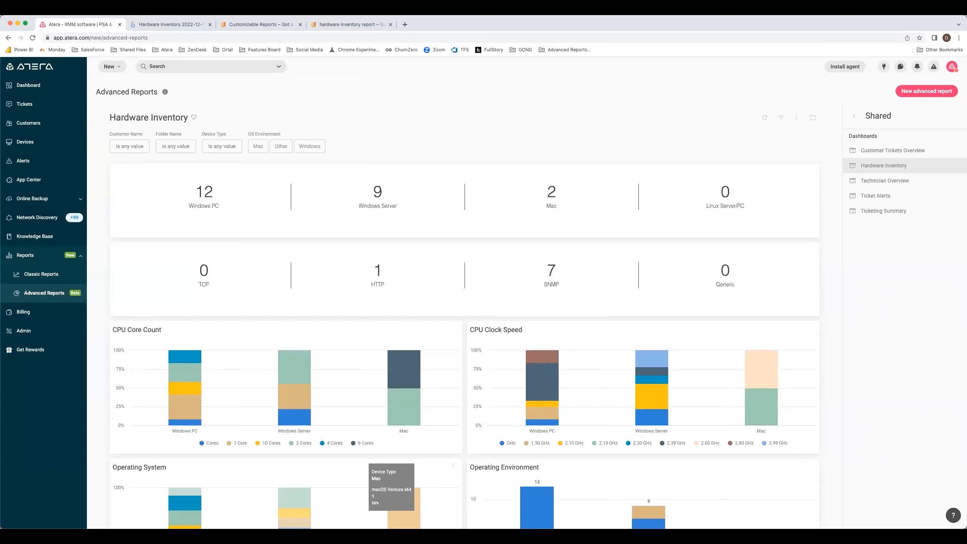
# - Start a new advanced report and select the consolidated Agents view as the one to explore
pyautogui.click(915, 94)
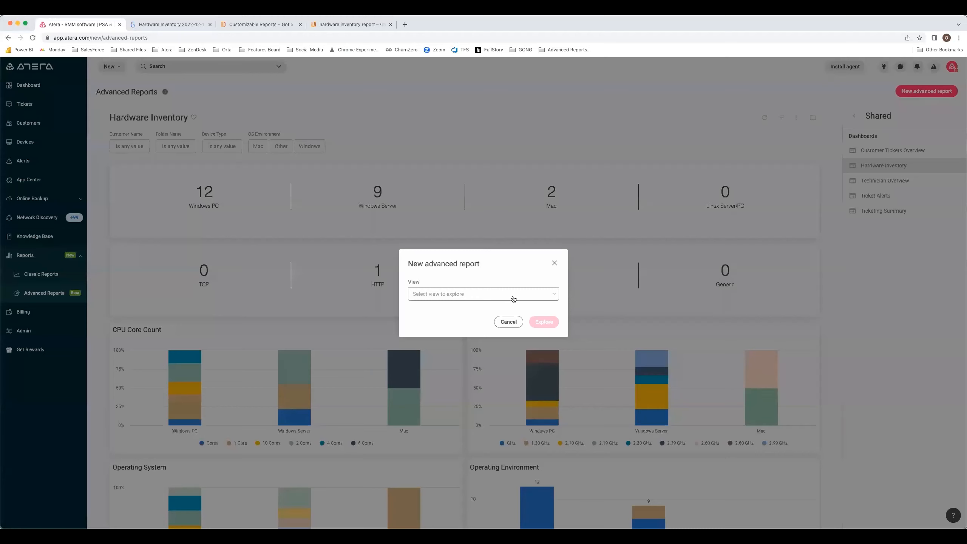
pyautogui.click(482, 297)
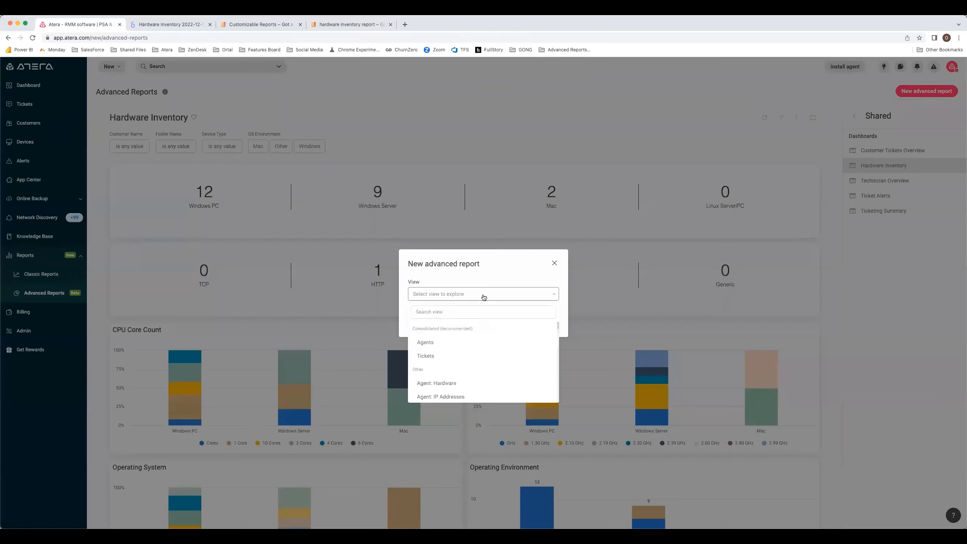
pyautogui.scroll(-10, 486, 344)
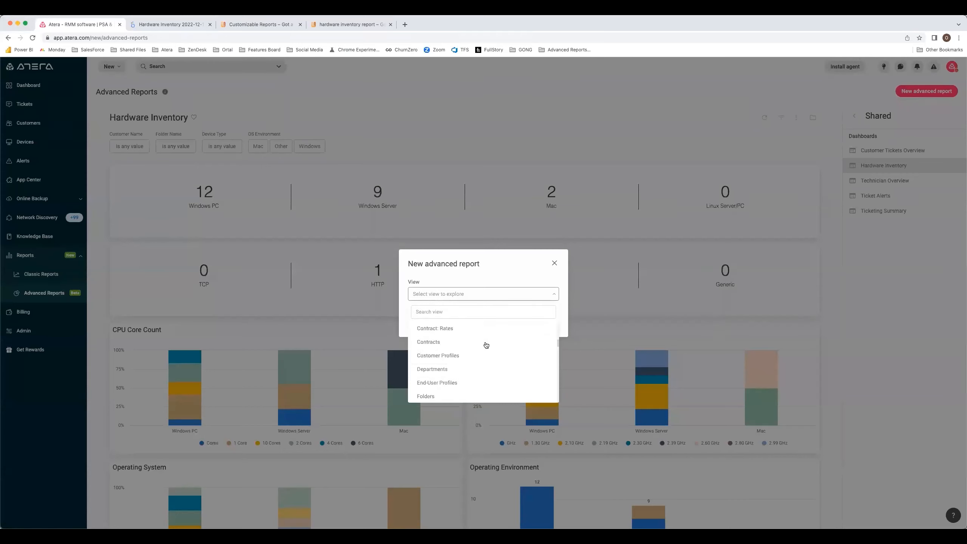
pyautogui.scroll(-10, 486, 345)
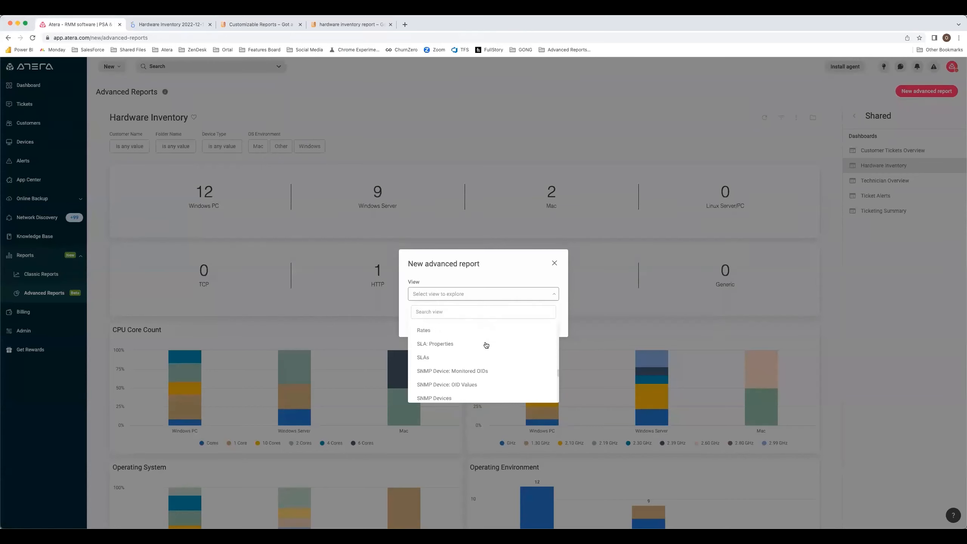
pyautogui.scroll(3, 485, 345)
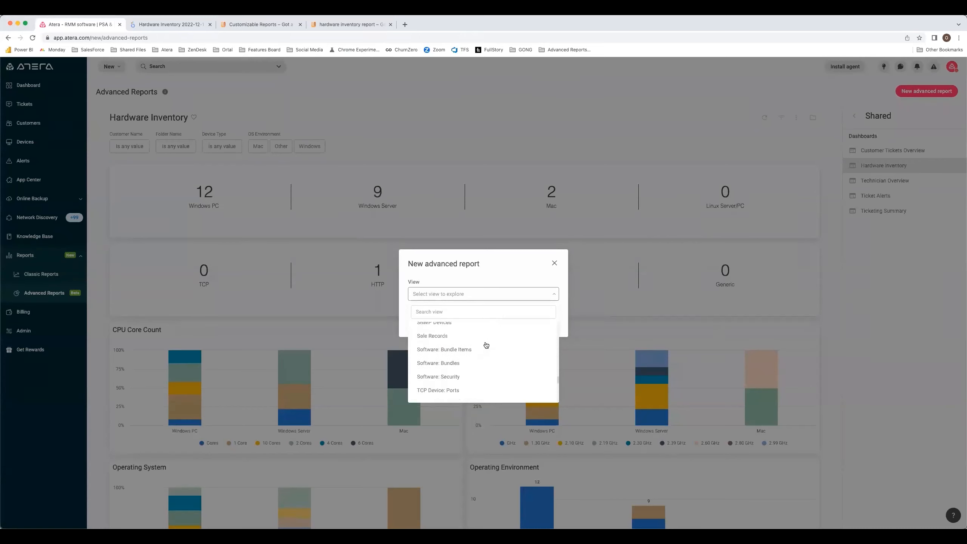
pyautogui.scroll(15, 476, 344)
pyautogui.scroll(5, 476, 344)
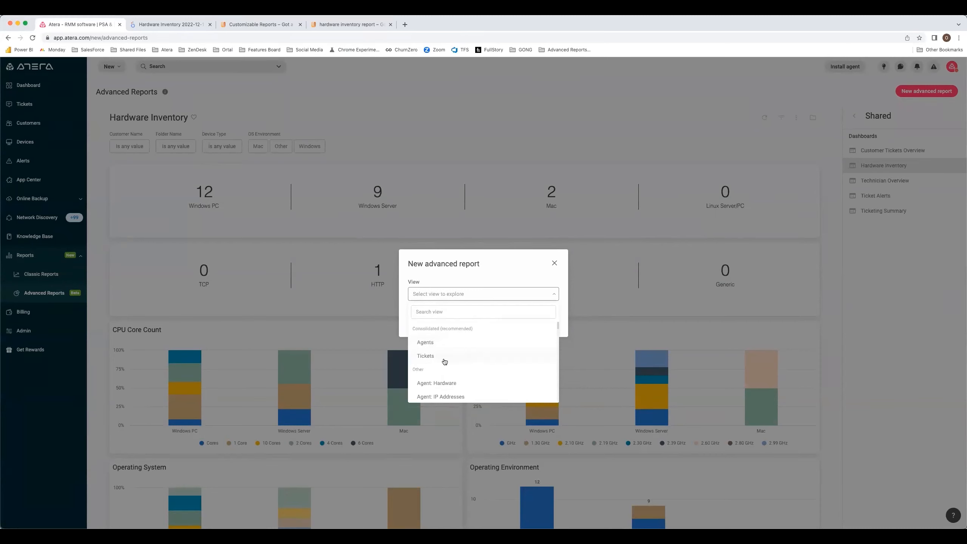
pyautogui.scroll(-5, 444, 361)
pyautogui.scroll(5, 444, 361)
pyautogui.click(444, 345)
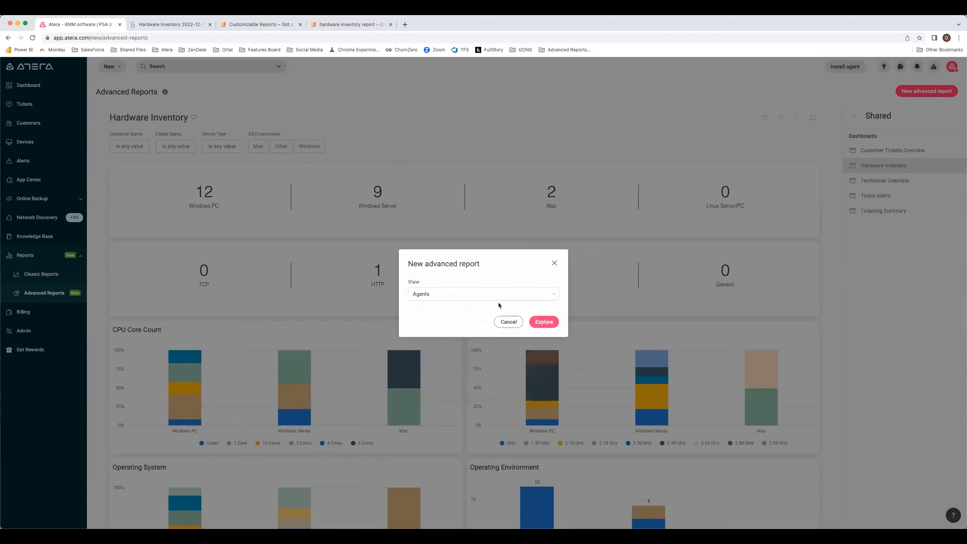
# - Open the Agents view for exploring and look through the dimensions and measures in its Agent field group
pyautogui.click(552, 325)
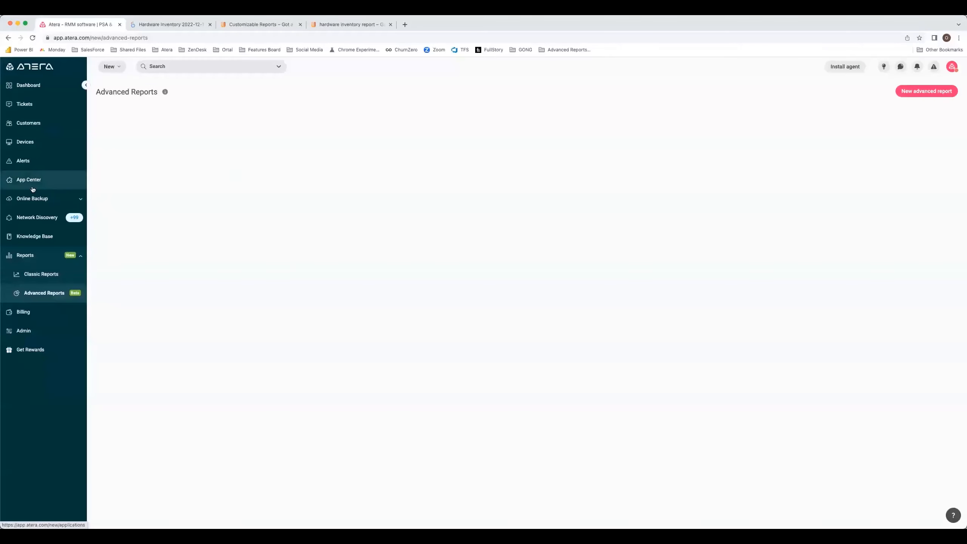
pyautogui.click(105, 214)
pyautogui.scroll(-3, 119, 245)
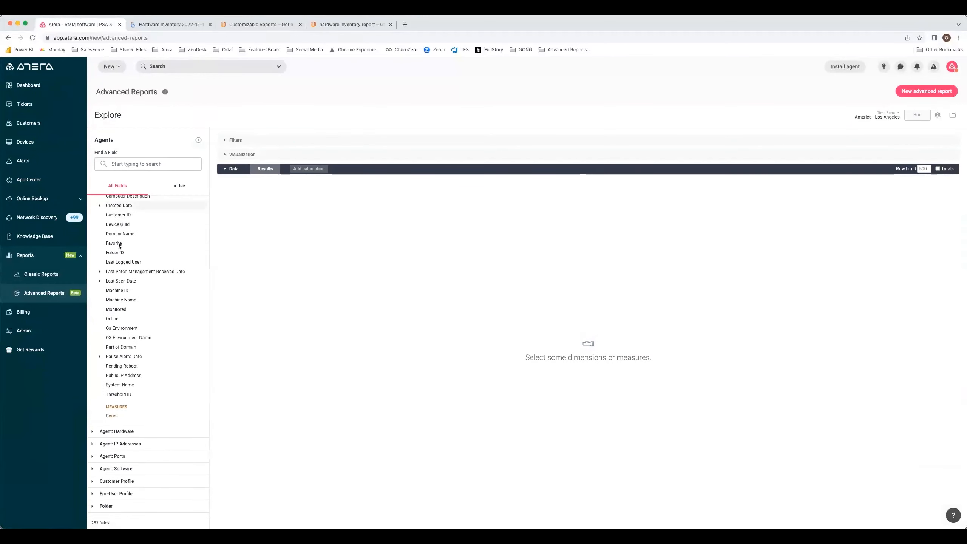
pyautogui.scroll(3, 119, 245)
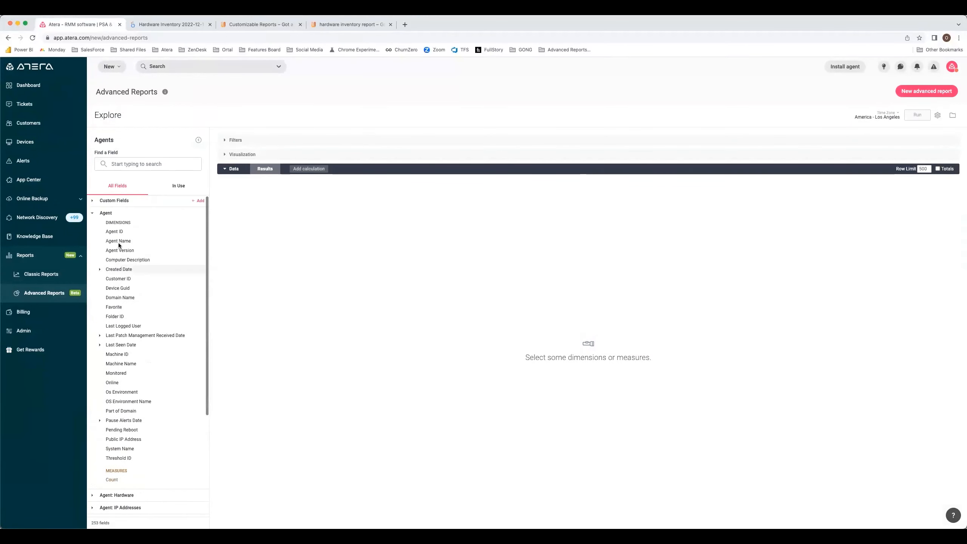
pyautogui.click(93, 214)
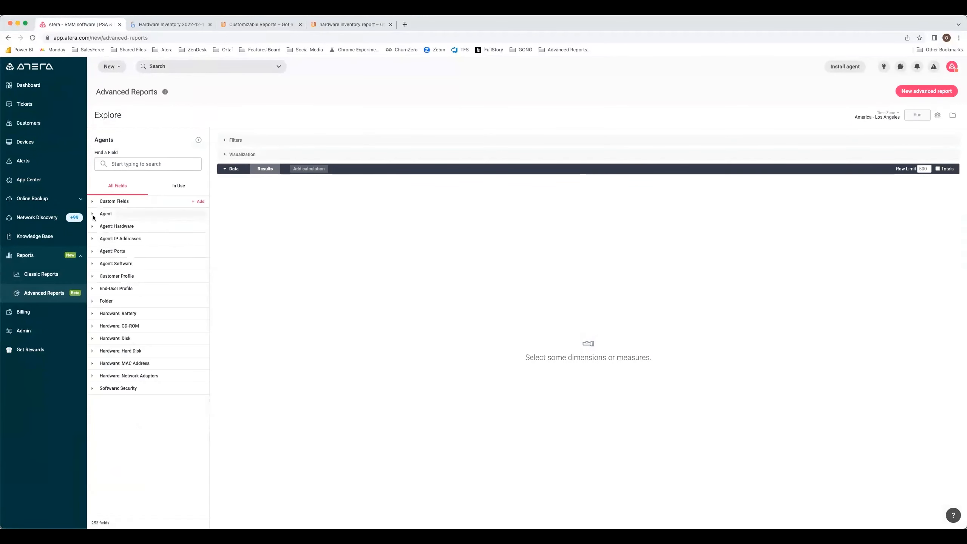
# - Find the reboot fields, add the Time of Last Reboot Date and Pending Reboot to the report, and run it
pyautogui.click(140, 164)
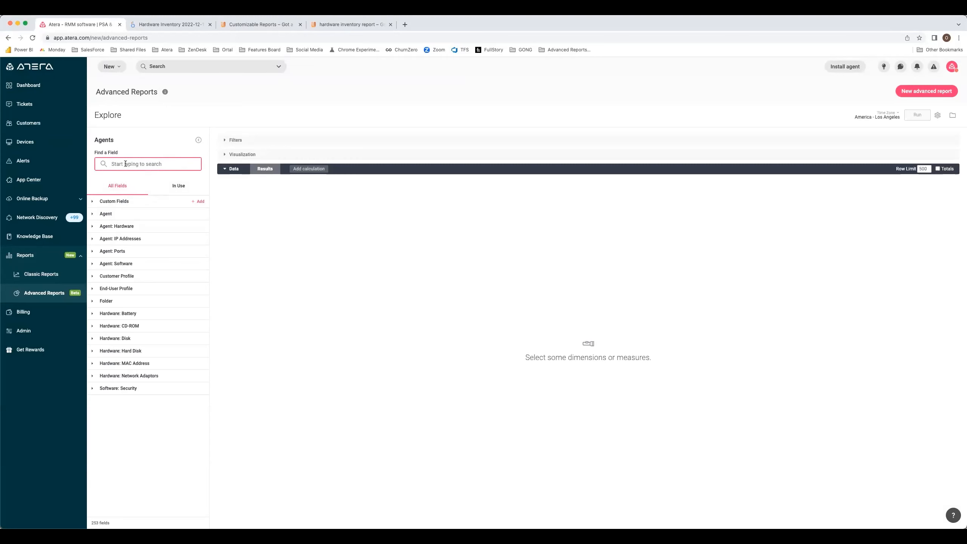
pyautogui.write('reboot')
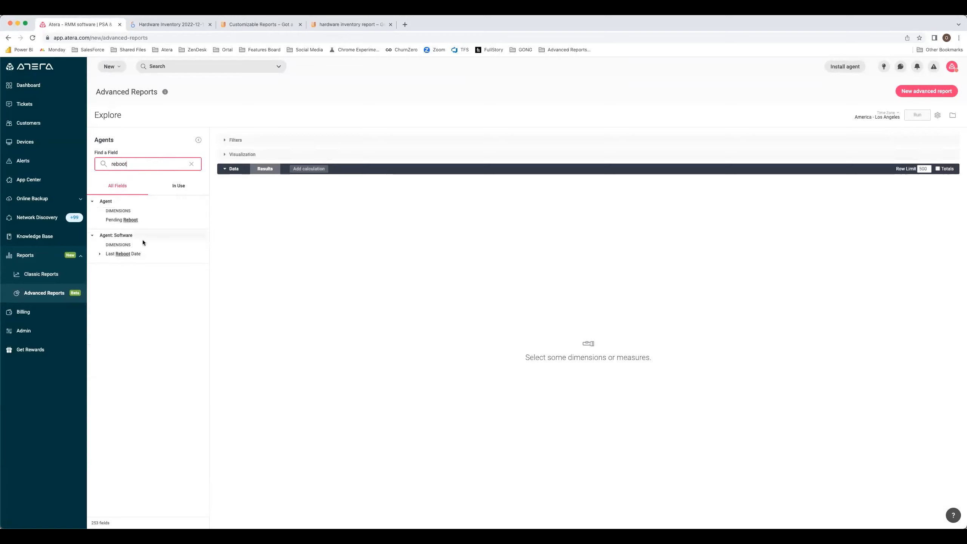
pyautogui.click(143, 254)
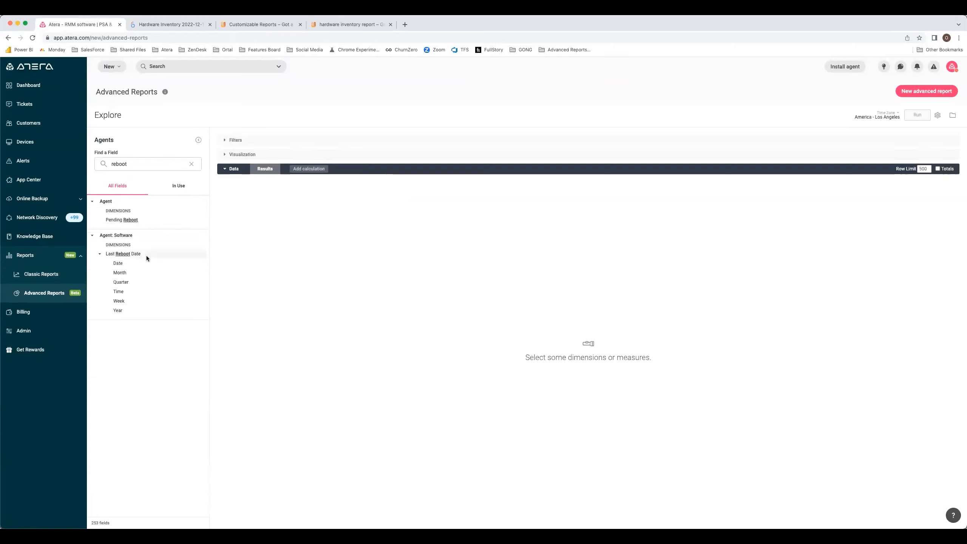
pyautogui.click(140, 292)
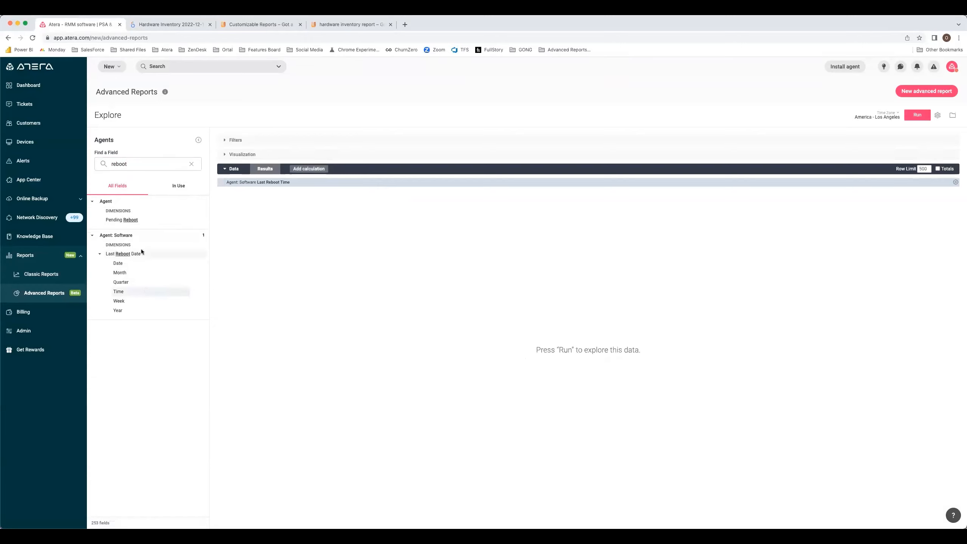
pyautogui.click(130, 220)
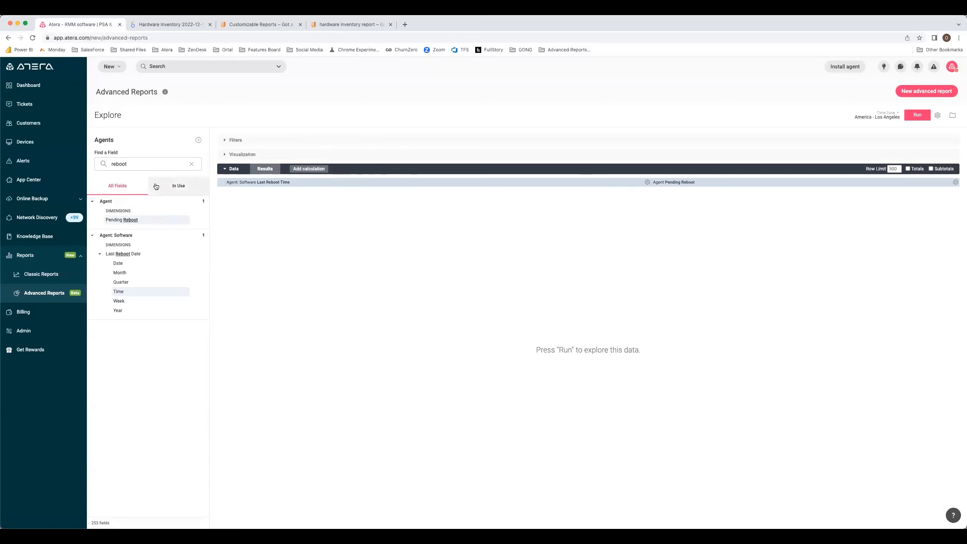
pyautogui.click(192, 164)
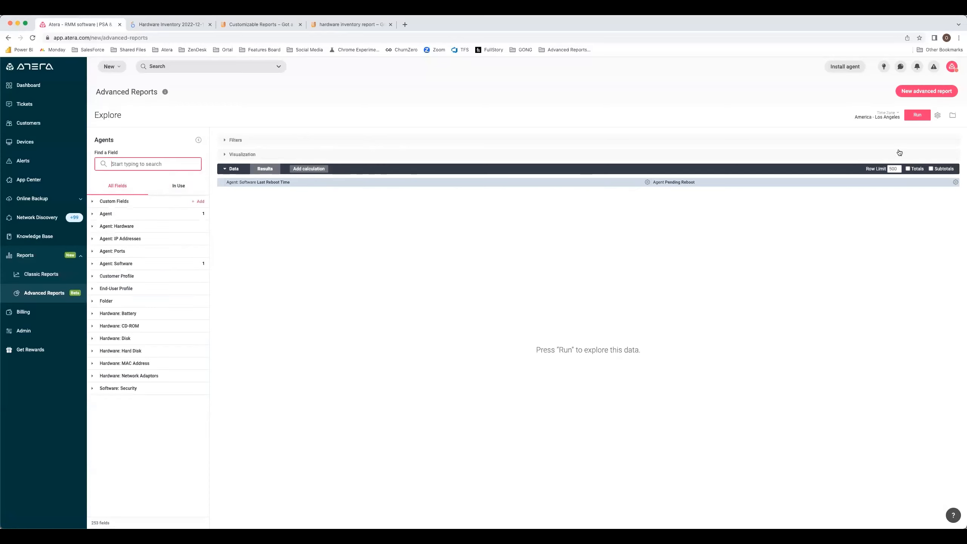
pyautogui.click(919, 121)
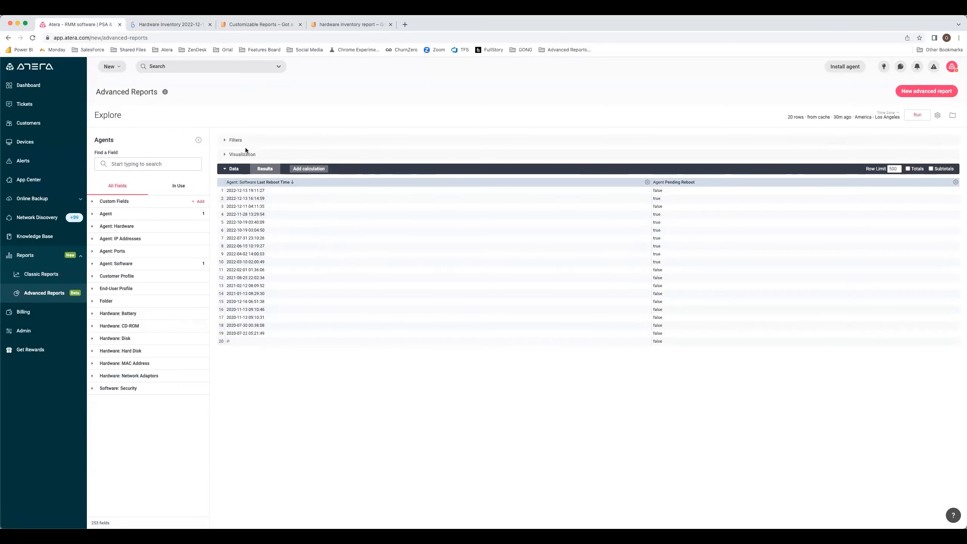
# - Filter the report by Last Reboot Time with the condition "is not null" and rerun it
pyautogui.click(179, 191)
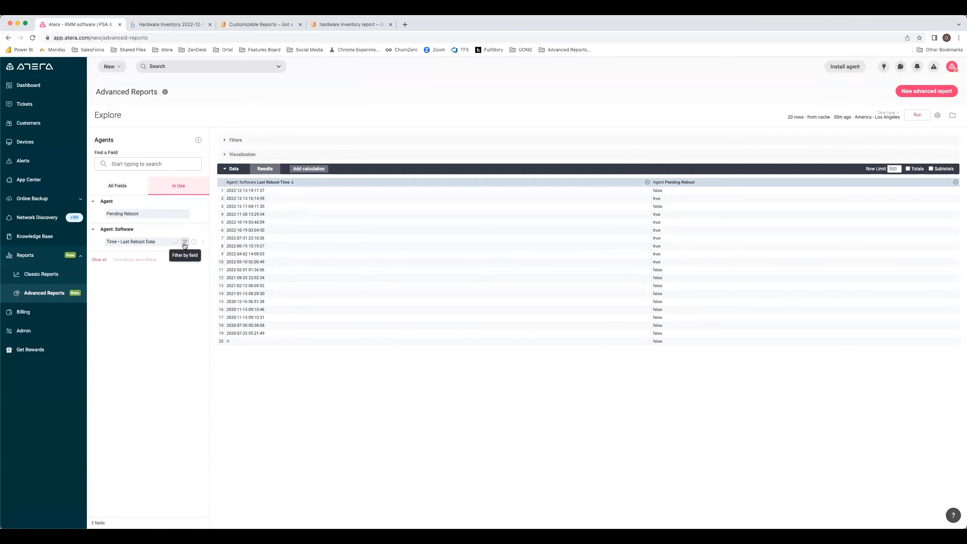
pyautogui.click(185, 242)
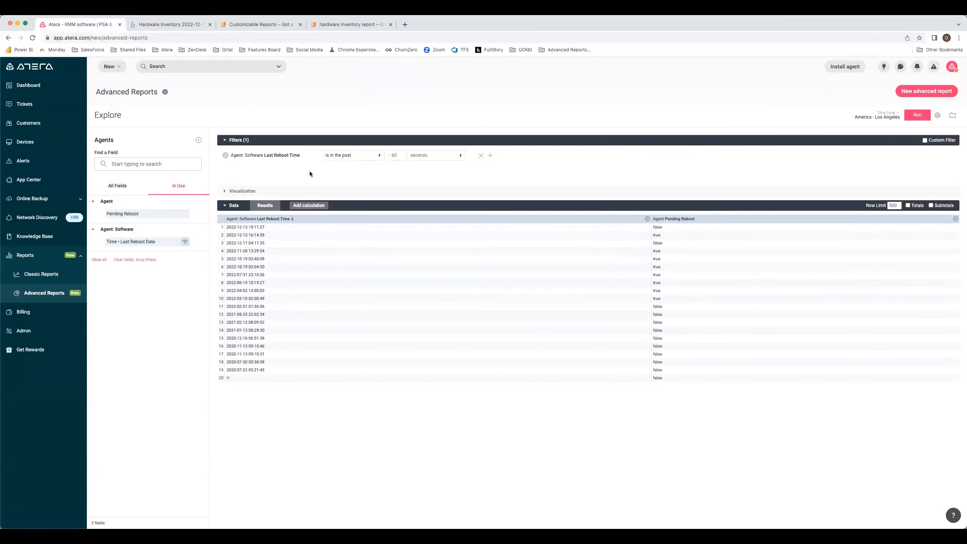
pyautogui.click(379, 155)
pyautogui.click(348, 216)
pyautogui.click(916, 116)
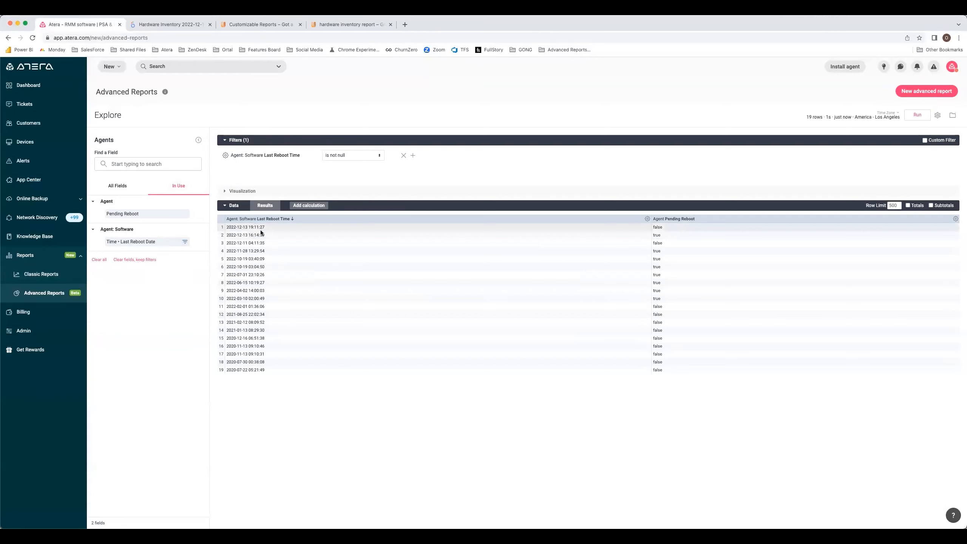
# - Add Customer Name and Agent Name as the report's first two columns, in that order, and rerun it
pyautogui.click(118, 187)
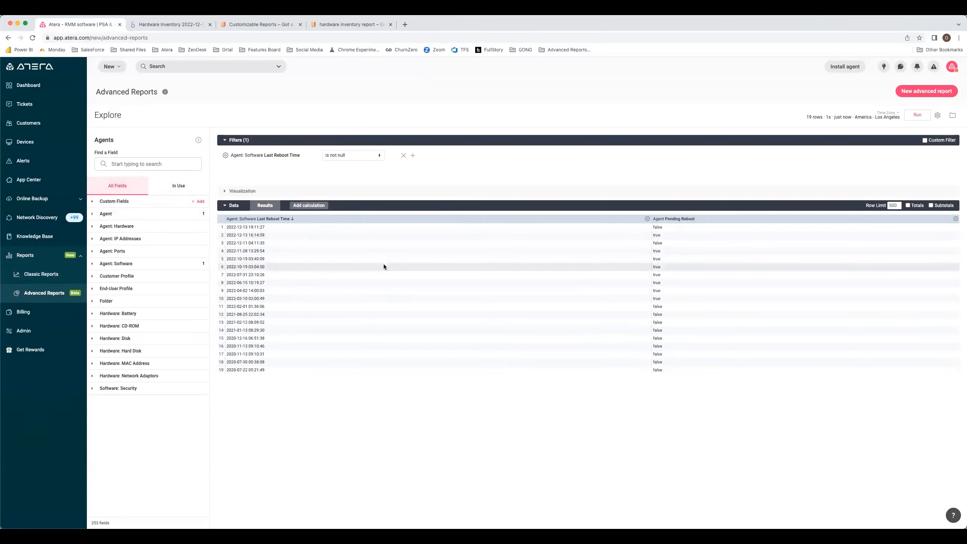
pyautogui.click(93, 214)
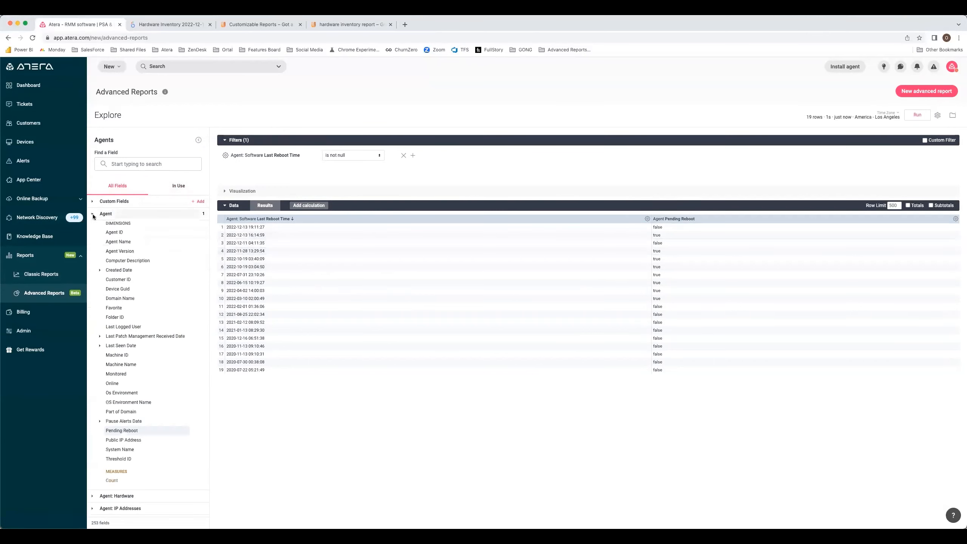
pyautogui.click(139, 241)
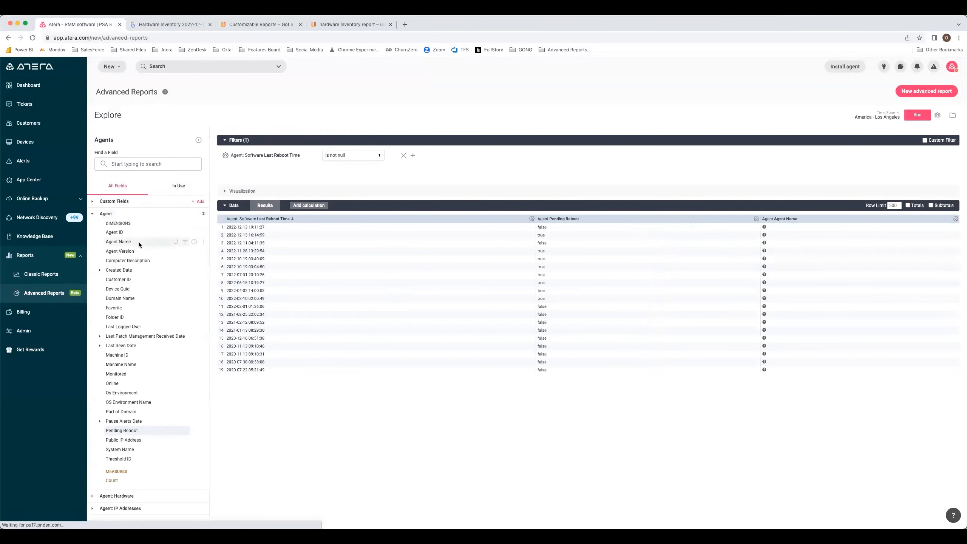
pyautogui.click(155, 165)
pyautogui.write('cu')
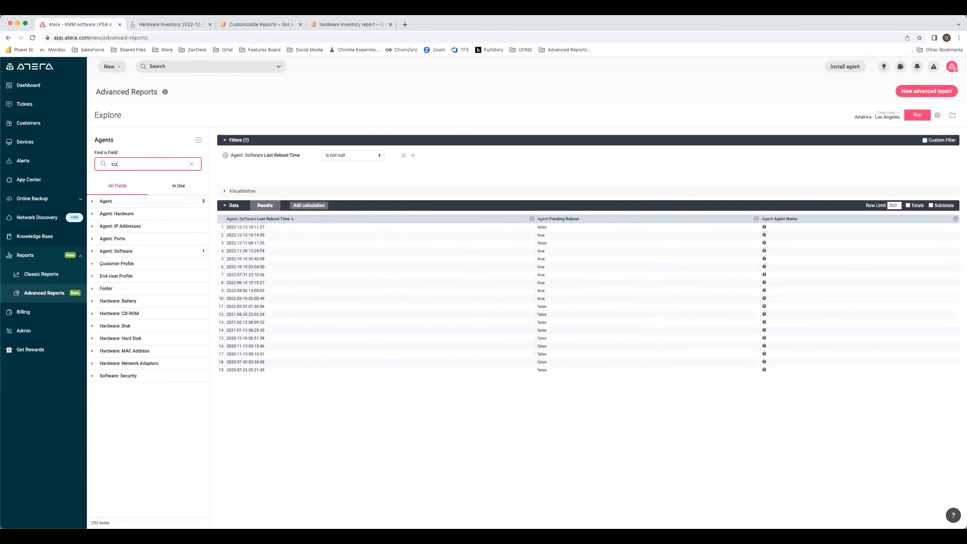
pyautogui.write('stomer na')
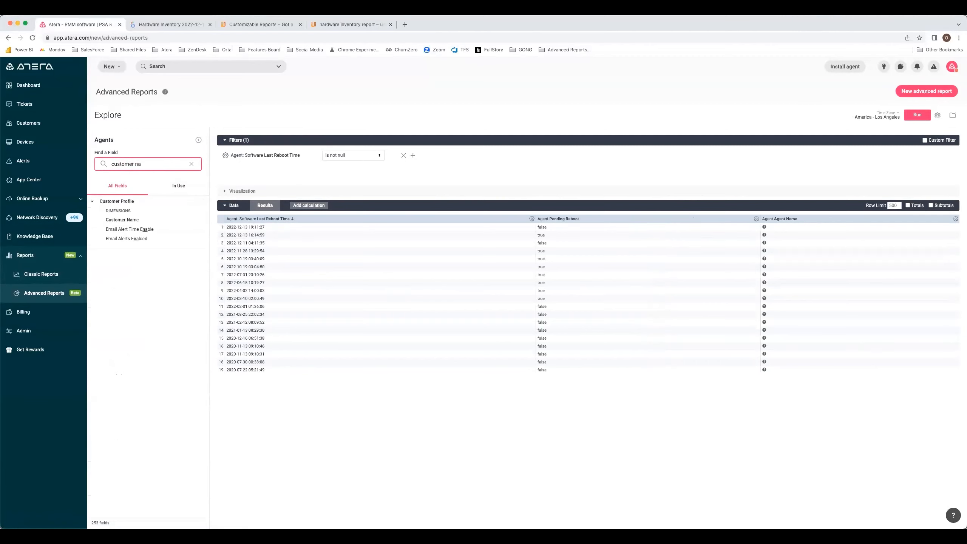
pyautogui.click(123, 220)
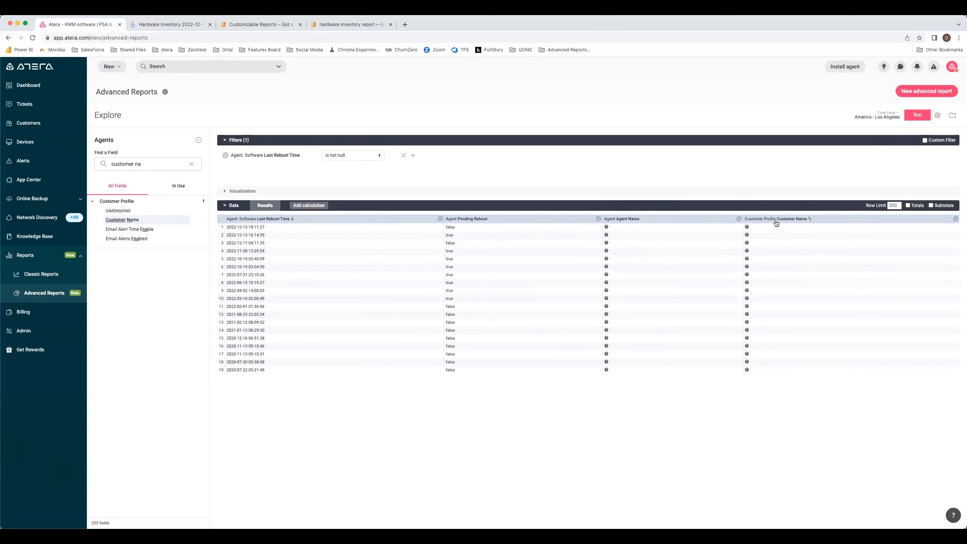
pyautogui.moveTo(767, 223); pyautogui.dragTo(152, 228)
pyautogui.moveTo(862, 222); pyautogui.dragTo(415, 221)
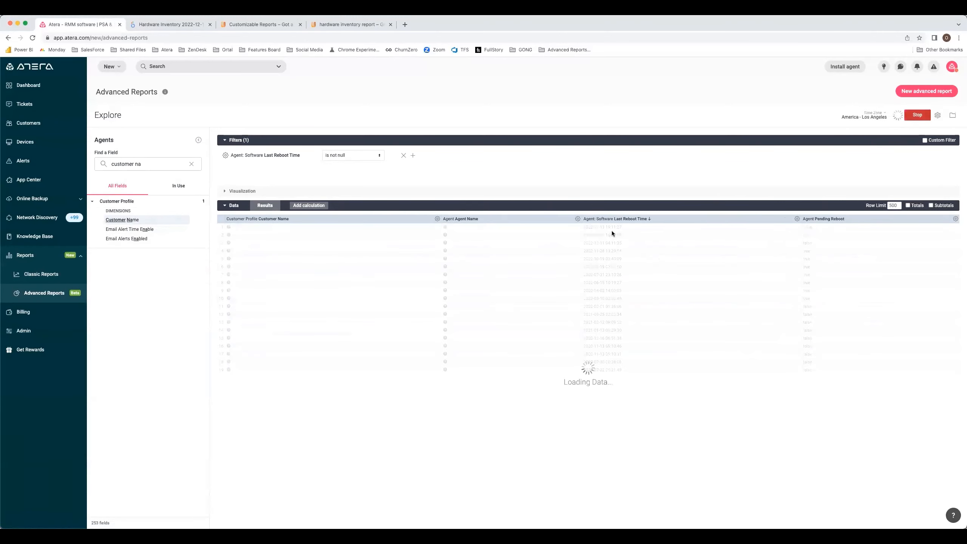
# - Save the report as a new dashboard titled "Webinar Dec 14th" in the folder listed below My folder
pyautogui.click(937, 116)
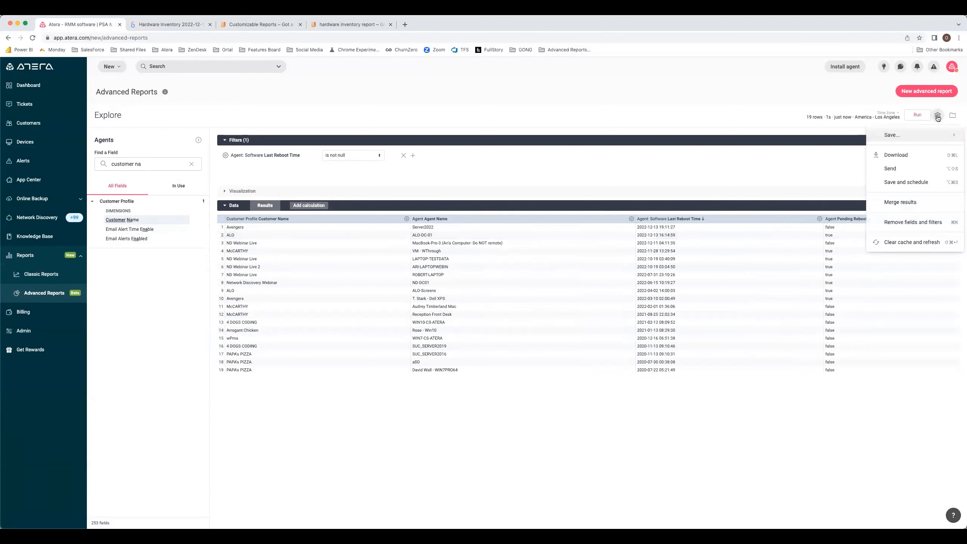
pyautogui.moveTo(892, 135)
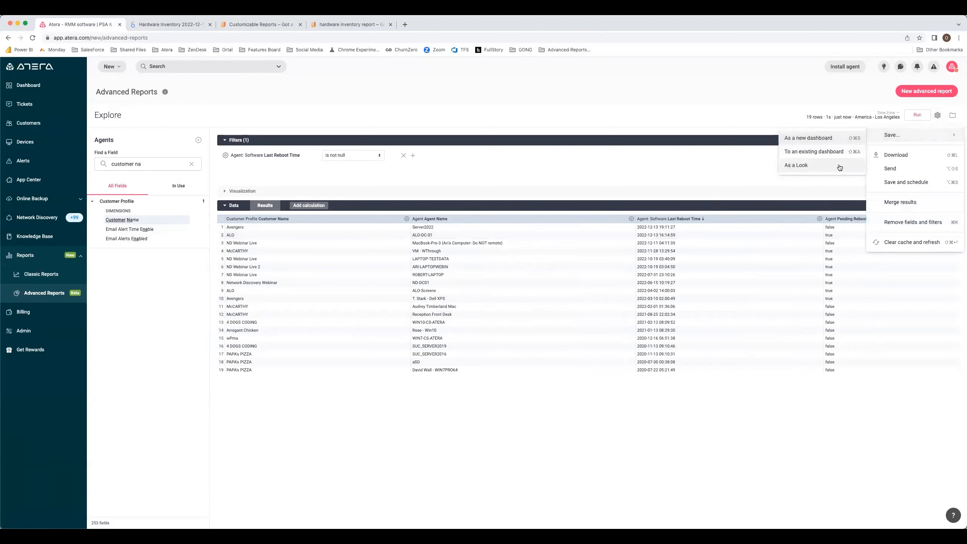
pyautogui.click(850, 139)
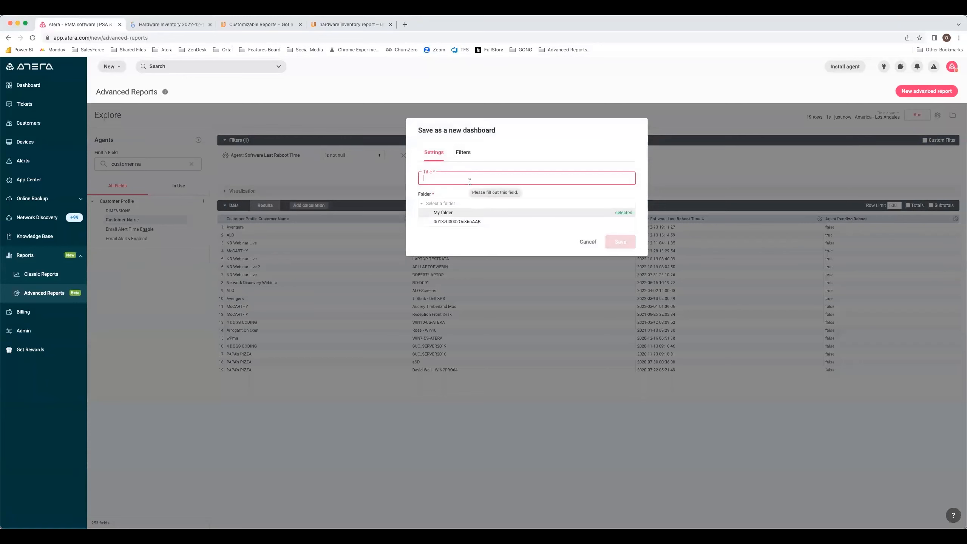
pyautogui.write('Wevinar D')
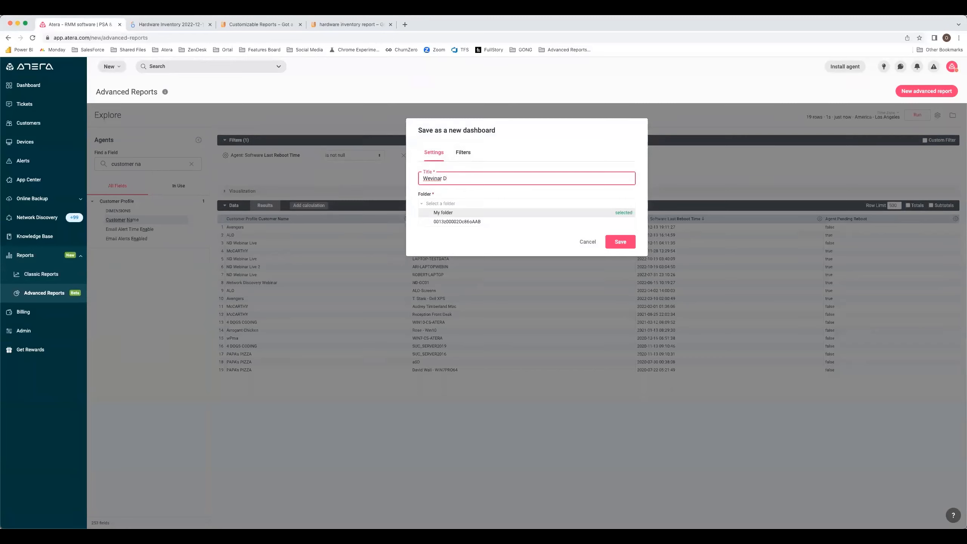
pyautogui.press('BackSpace')
pyautogui.press('BackSpace')
pyautogui.press('BackSpace')
pyautogui.press('BackSpace')
pyautogui.click(519, 222)
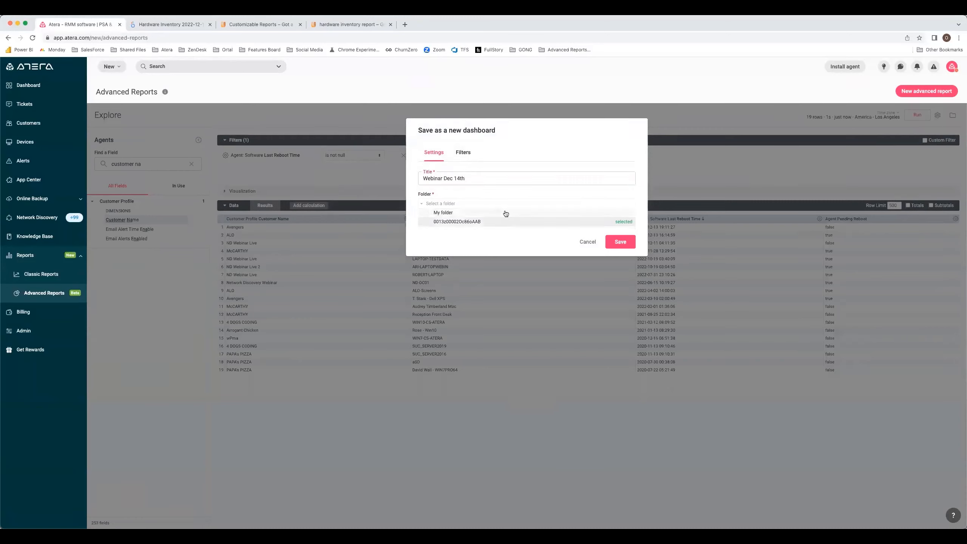
pyautogui.click(506, 214)
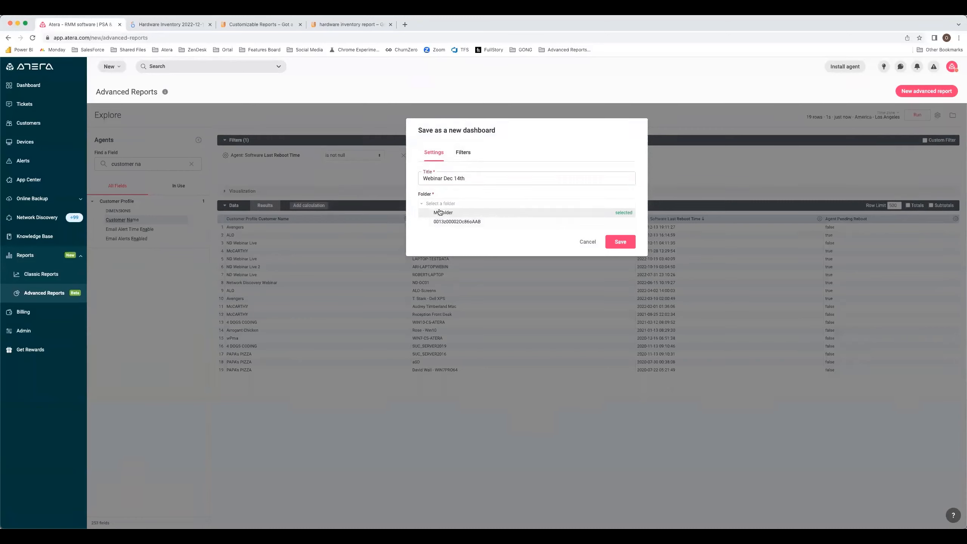
pyautogui.click(497, 224)
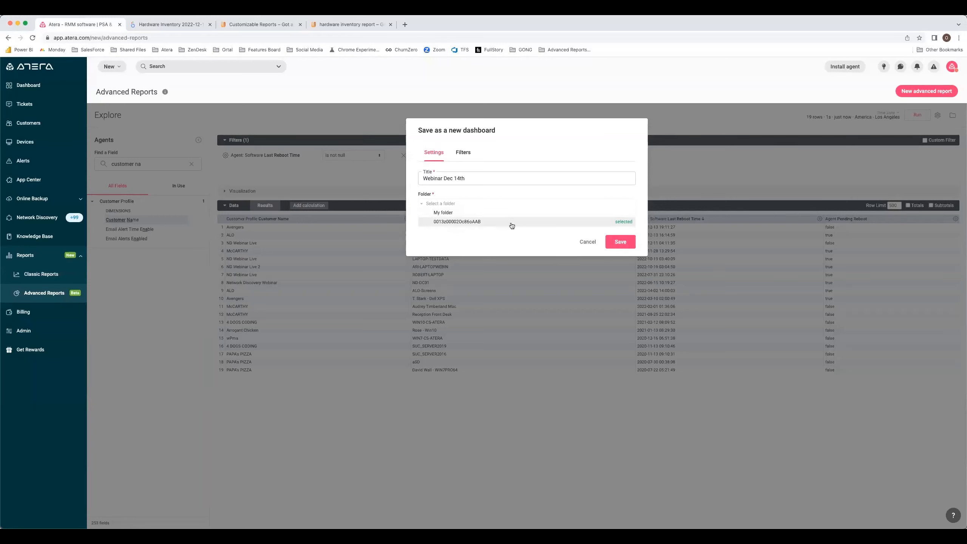
pyautogui.click(621, 244)
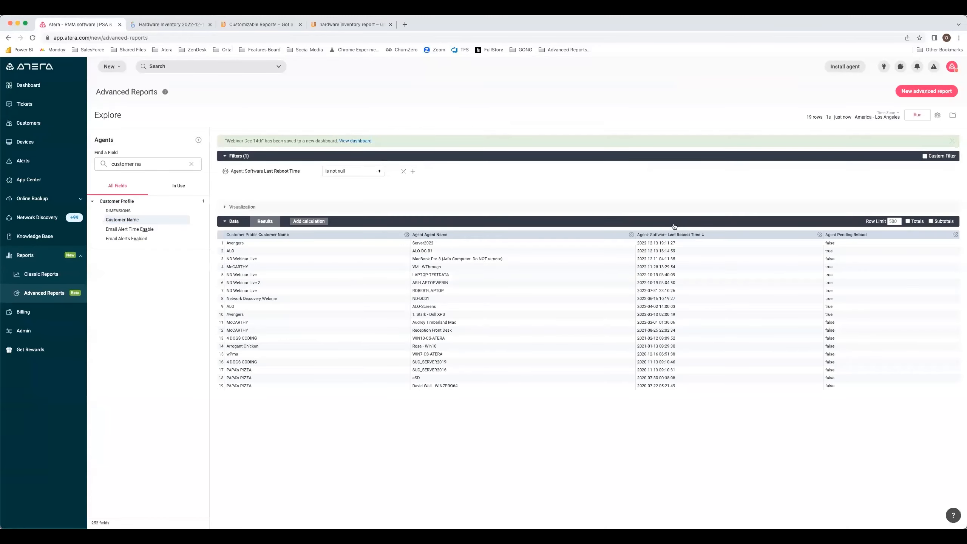
# - Open the Webinar Dec 14th dashboard for editing and add a Customer Name filter to it
pyautogui.click(356, 142)
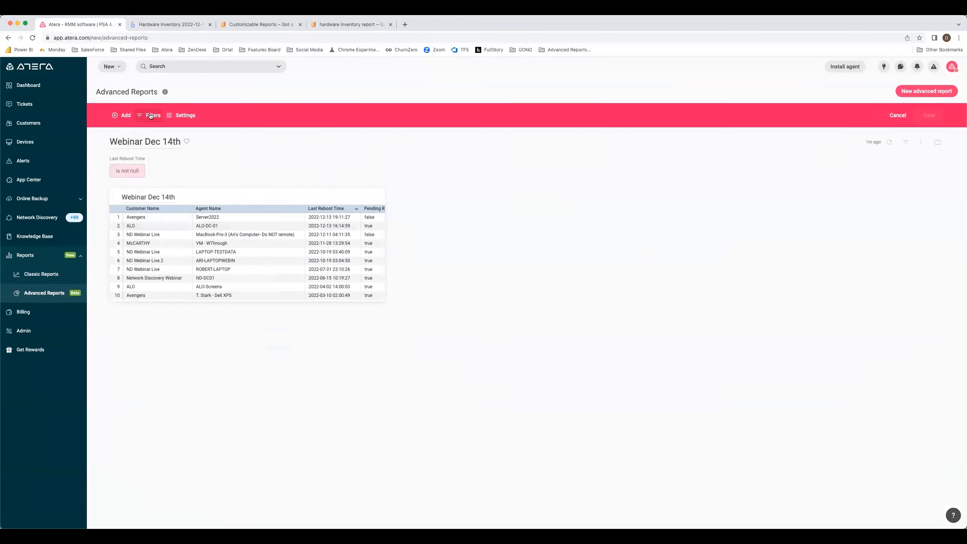
pyautogui.click(150, 116)
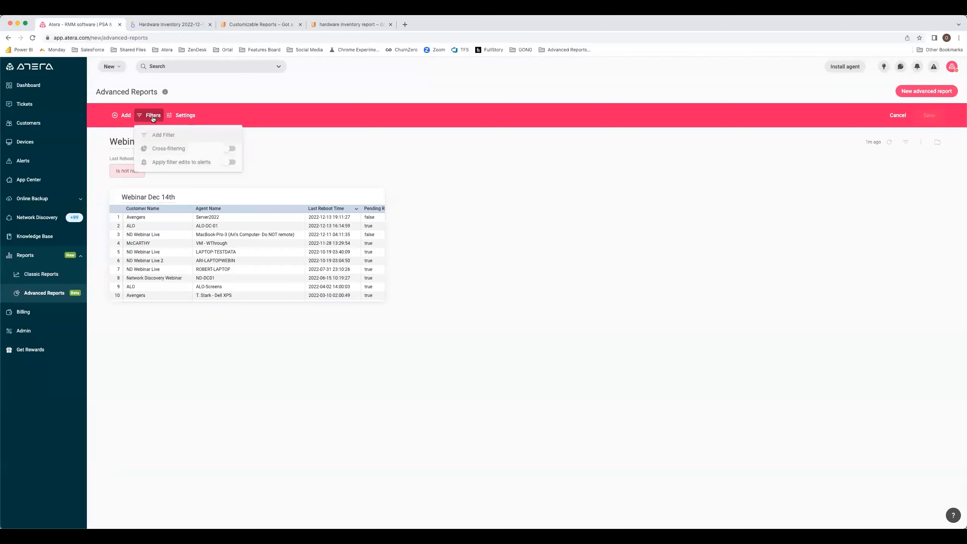
pyautogui.click(165, 135)
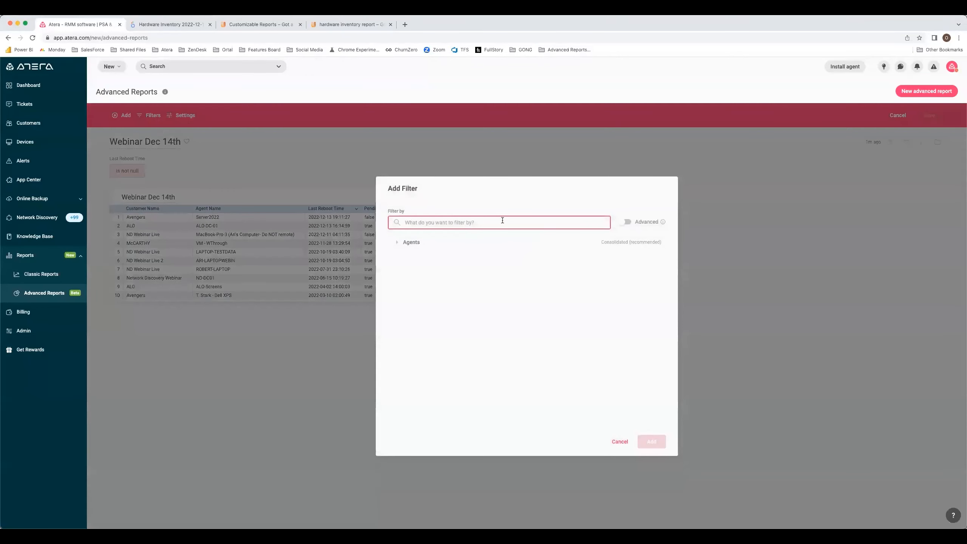
pyautogui.write('customer')
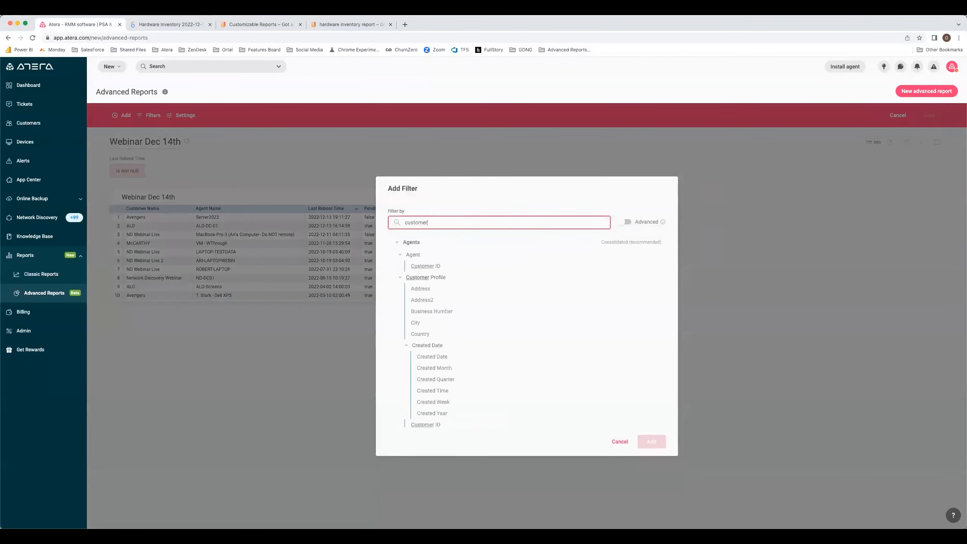
pyautogui.scroll(-3, 453, 279)
pyautogui.click(427, 342)
pyautogui.click(651, 442)
pyautogui.hscroll(1, 322, 225)
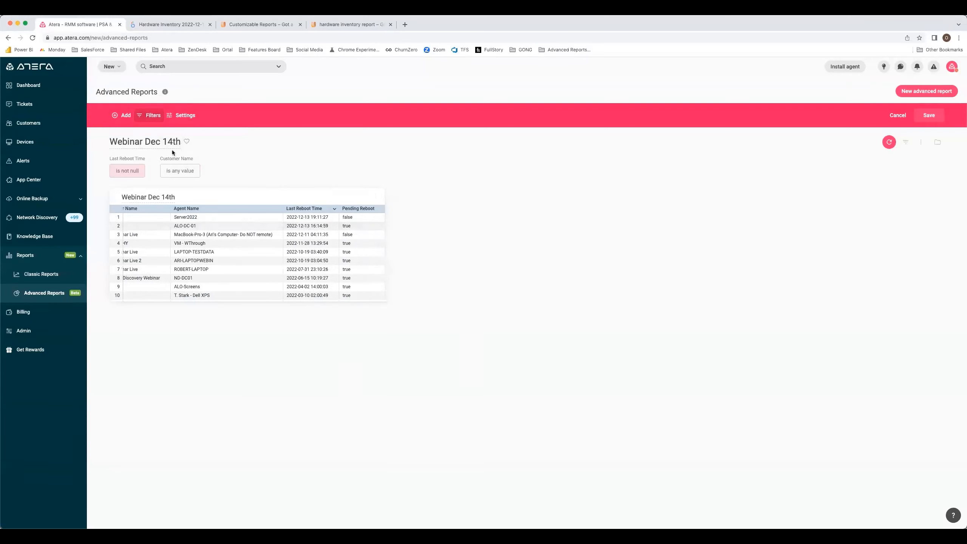
# - Add a Pending Reboot filter from the Agent fields to the dashboard and save the dashboard
pyautogui.click(149, 116)
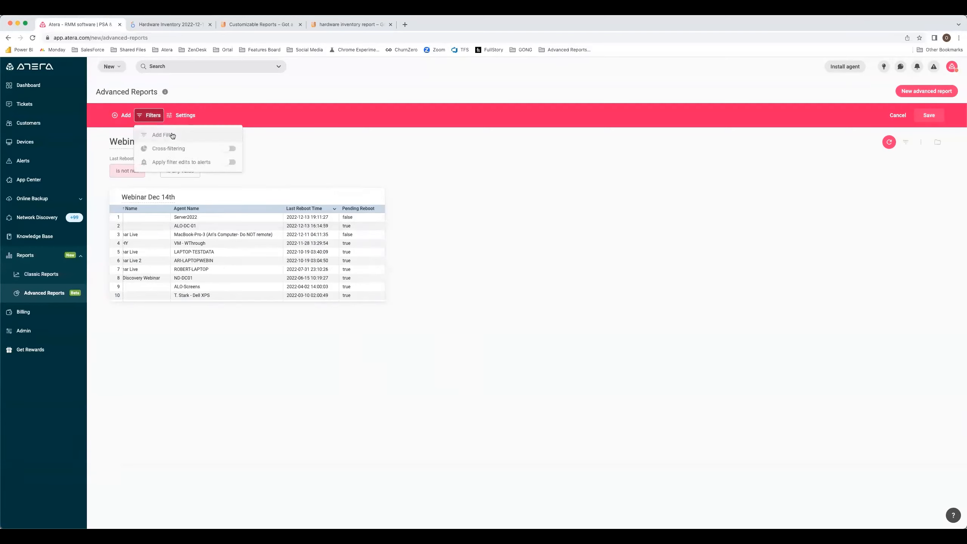
pyautogui.click(185, 136)
pyautogui.write('reboot')
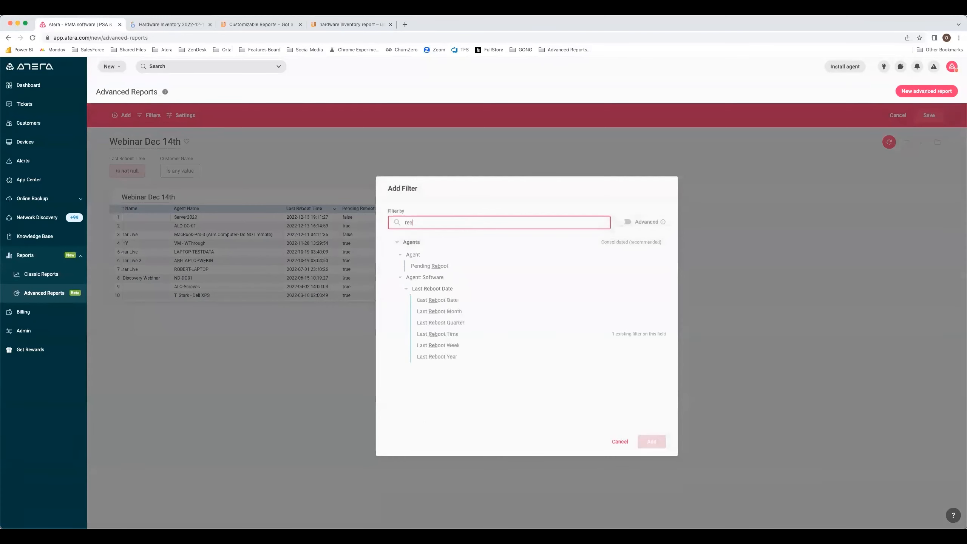
pyautogui.click(464, 257)
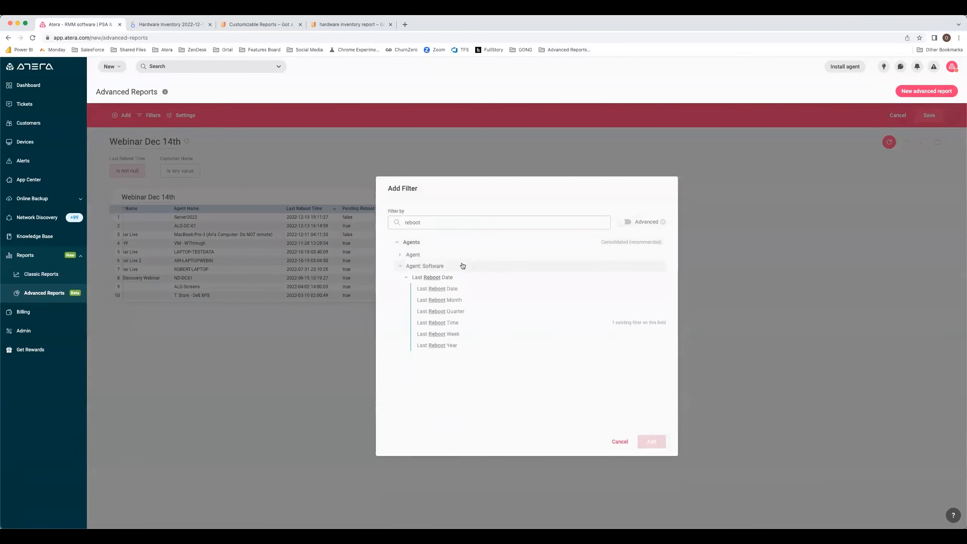
pyautogui.click(434, 221)
pyautogui.click(409, 256)
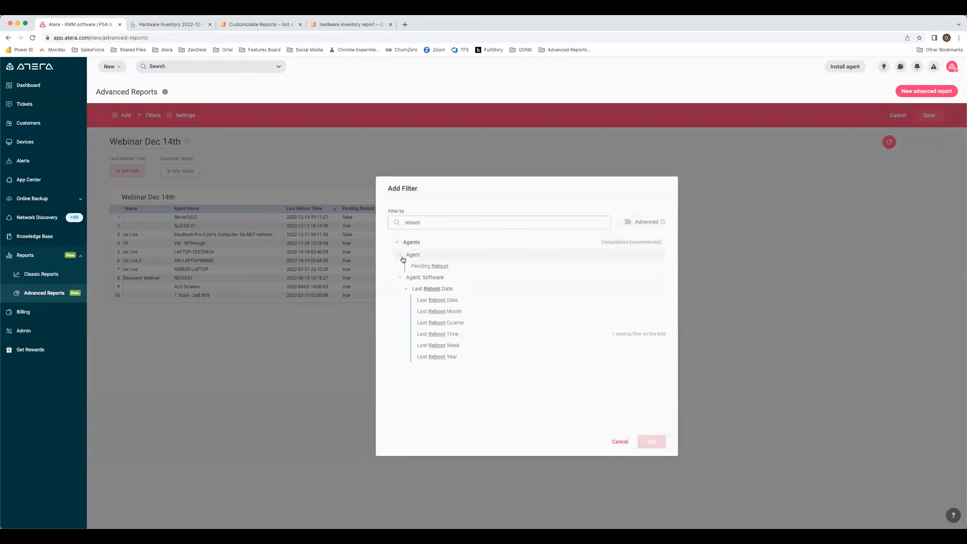
pyautogui.click(453, 267)
pyautogui.click(651, 442)
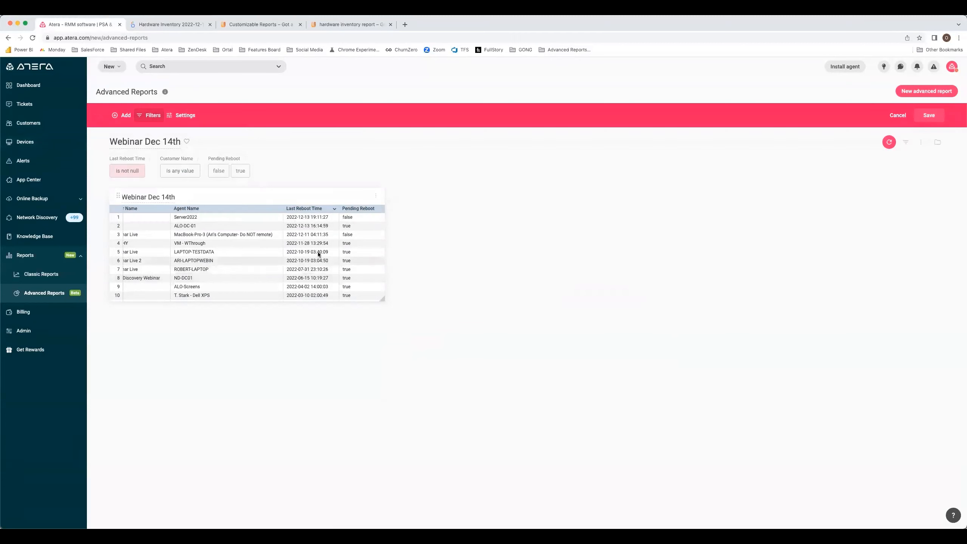
pyautogui.scroll(-3, 320, 244)
pyautogui.scroll(3, 320, 244)
pyautogui.click(928, 115)
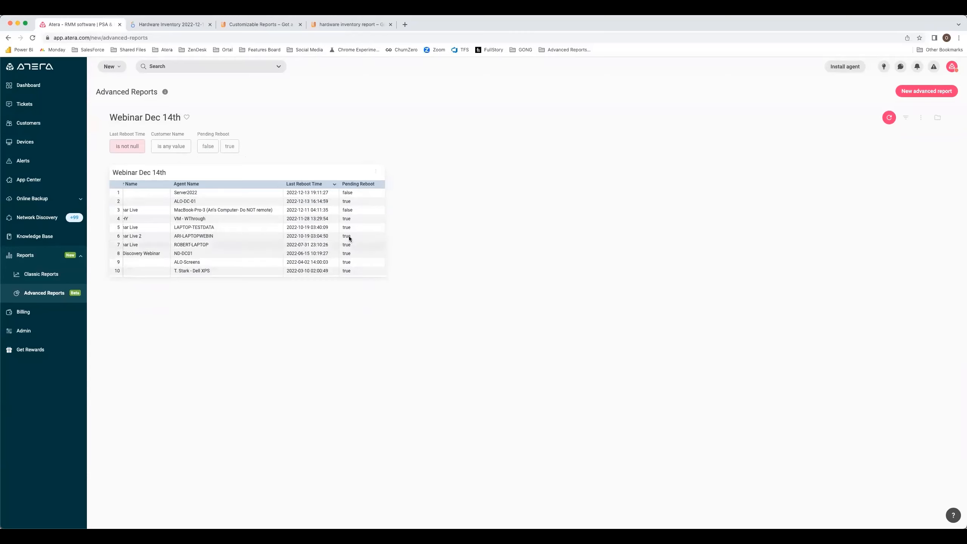
# - Retitle the dashboard's table tile "Devices by last reboot date" and save the dashboard
pyautogui.click(921, 118)
pyautogui.moveTo(122, 197); pyautogui.dragTo(175, 196)
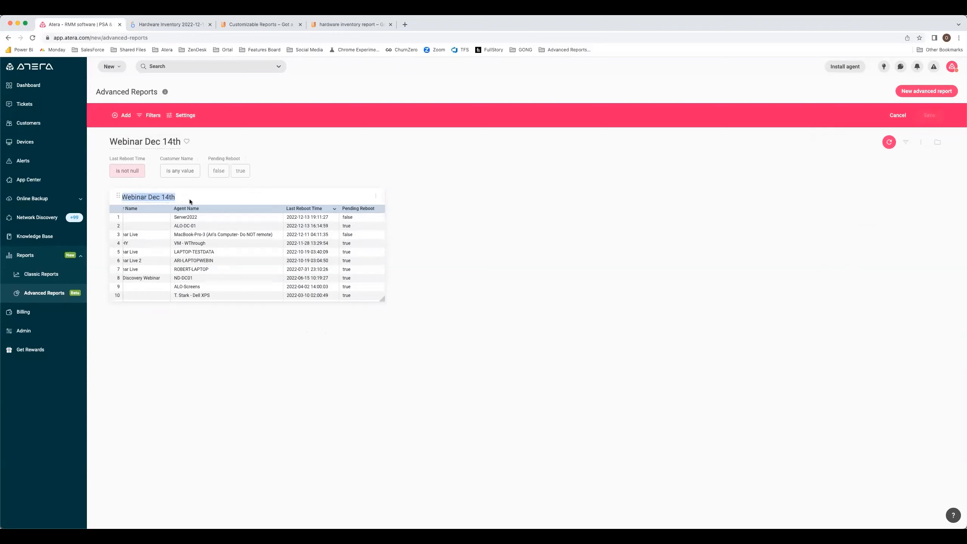
pyautogui.write('De')
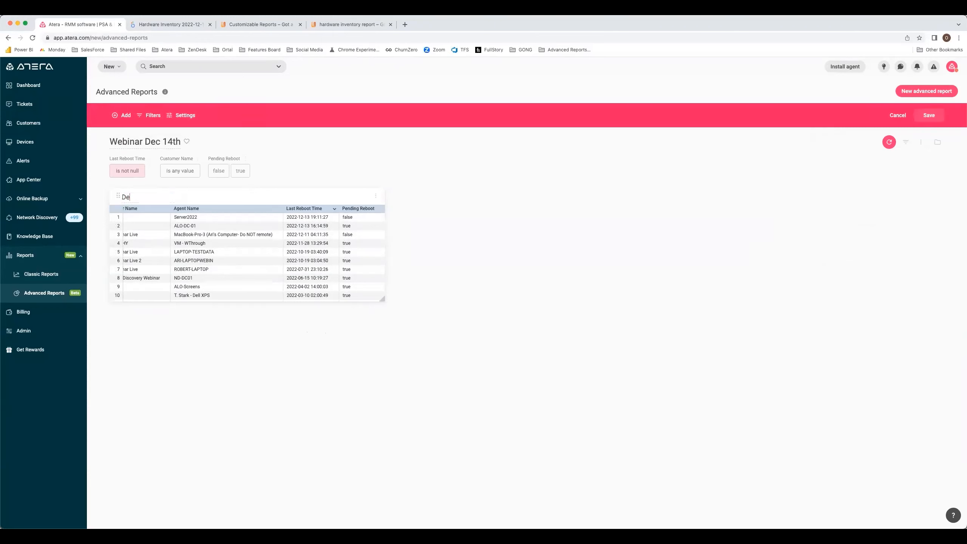
pyautogui.write('vices by ')
pyautogui.write('la')
pyautogui.write('st re')
pyautogui.write('boot')
pyautogui.write(' datr')
pyautogui.write('e')
pyautogui.click(928, 115)
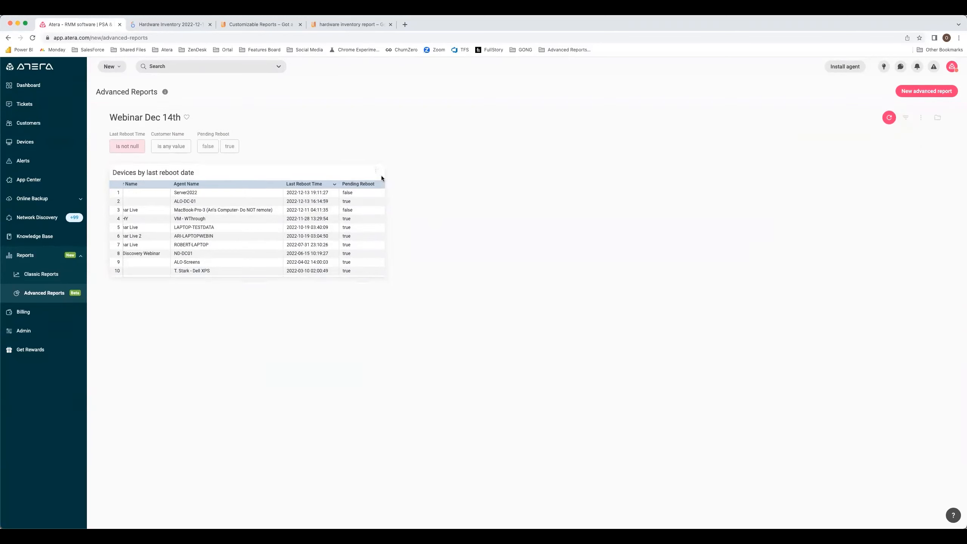
# - Try to move the Devices by last reboot date tile lower on the dashboard and save the layout
pyautogui.click(922, 118)
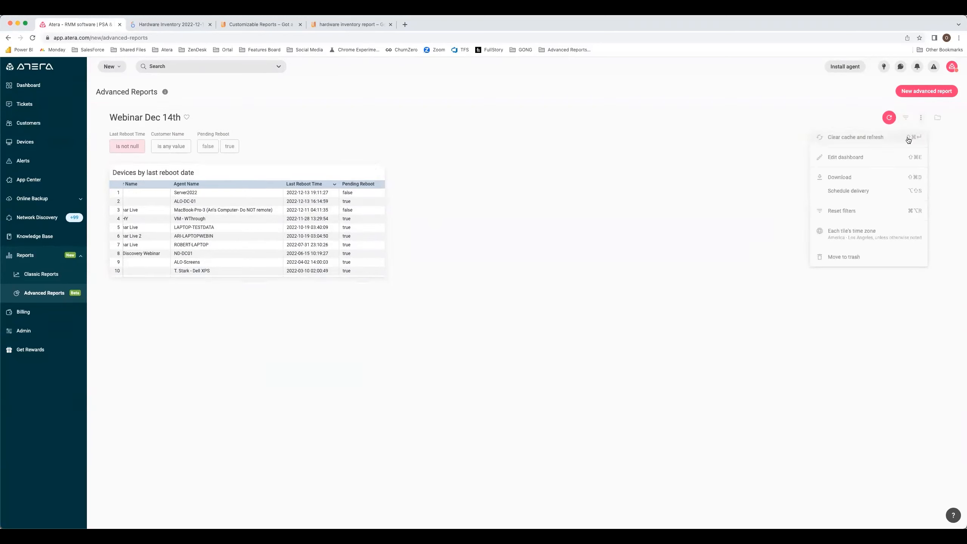
pyautogui.click(856, 158)
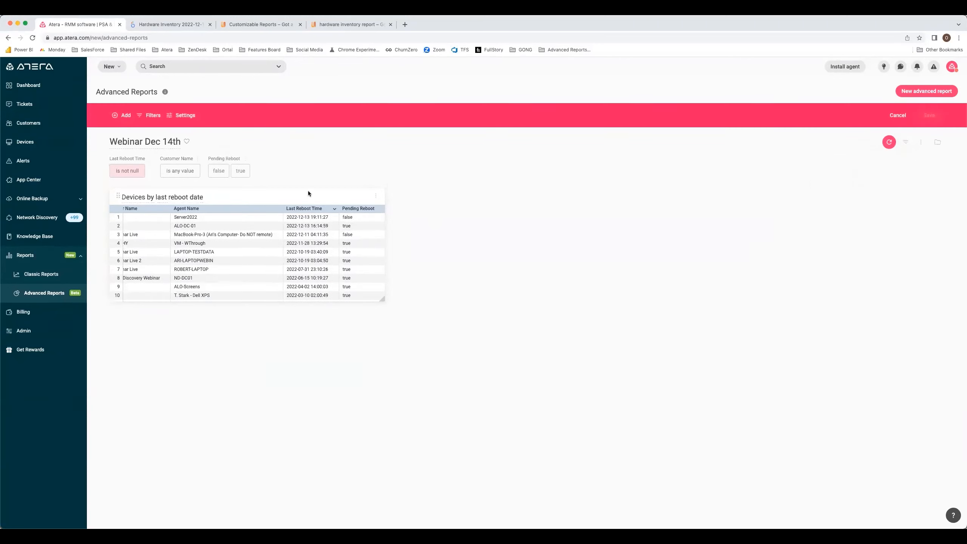
pyautogui.moveTo(118, 196); pyautogui.dragTo(116, 330)
pyautogui.click(928, 115)
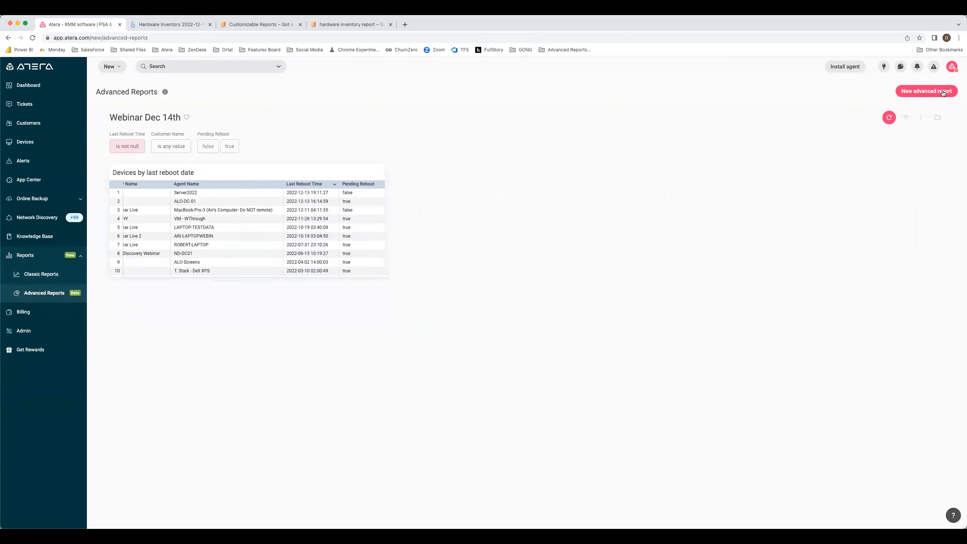
# - Start a new advanced report that explores the Agents view
pyautogui.click(926, 91)
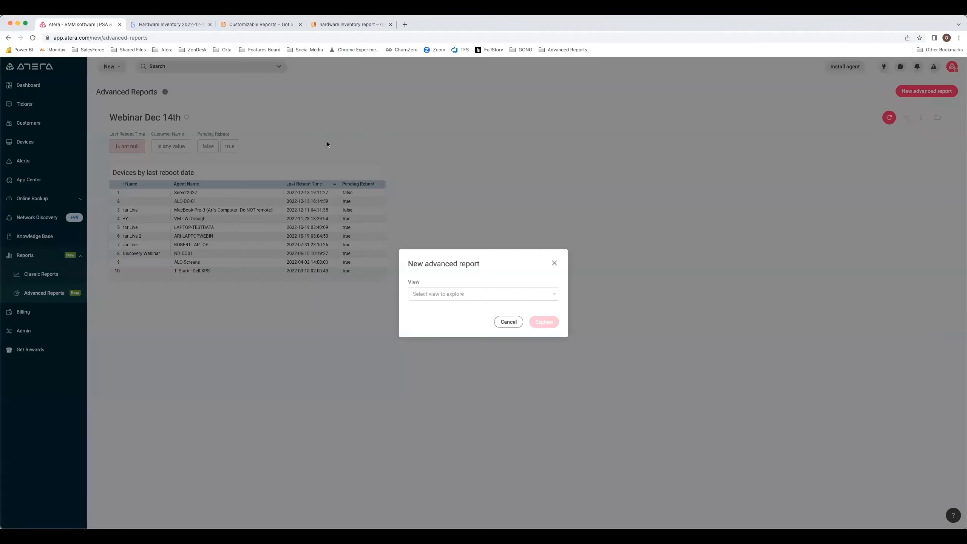
pyautogui.click(550, 297)
pyautogui.click(451, 347)
pyautogui.click(544, 322)
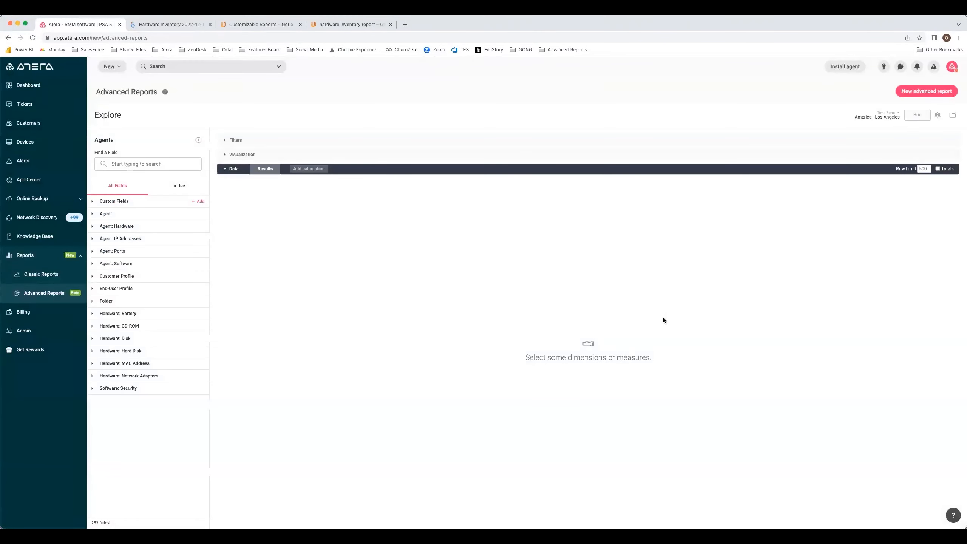
# - Find the OS field under Agent: Software, add it to the report and run it
pyautogui.click(142, 164)
pyautogui.write('os')
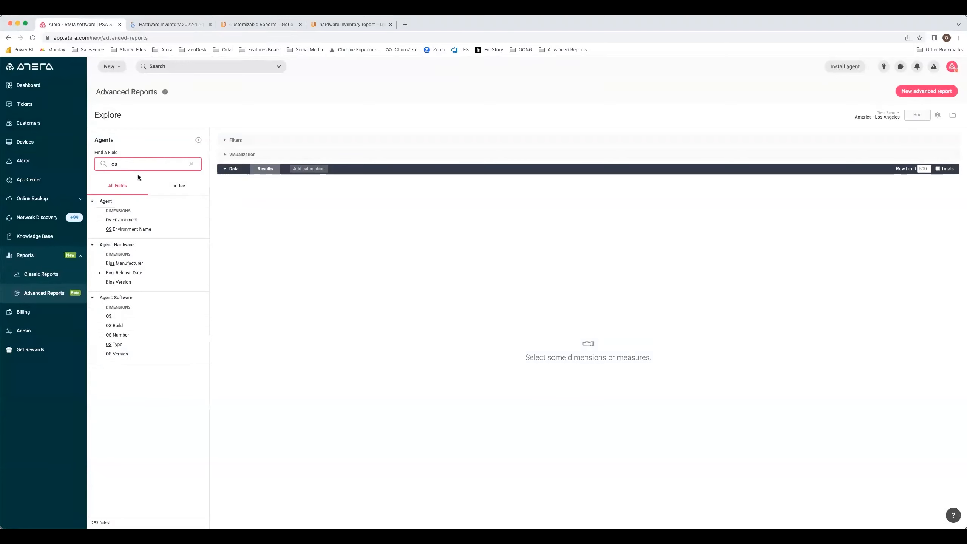
pyautogui.click(122, 316)
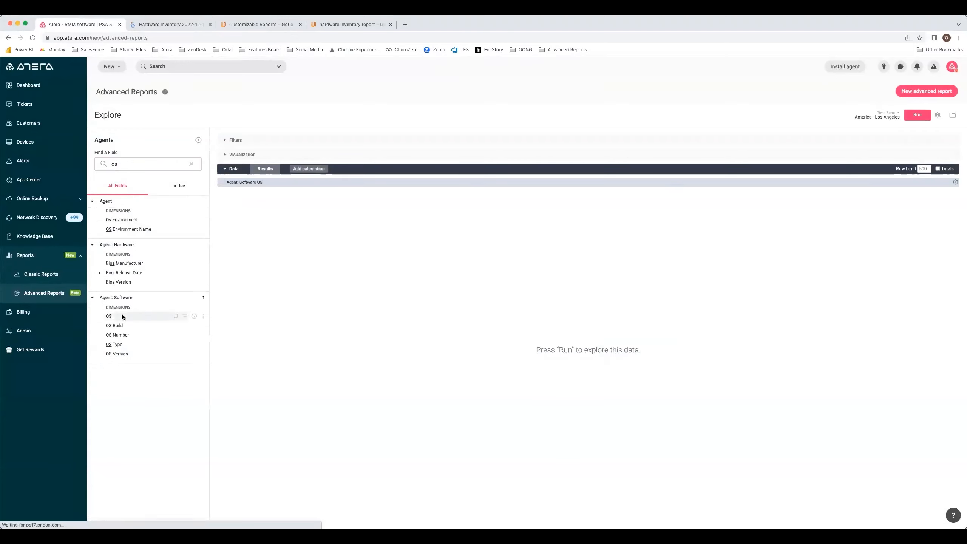
pyautogui.click(917, 115)
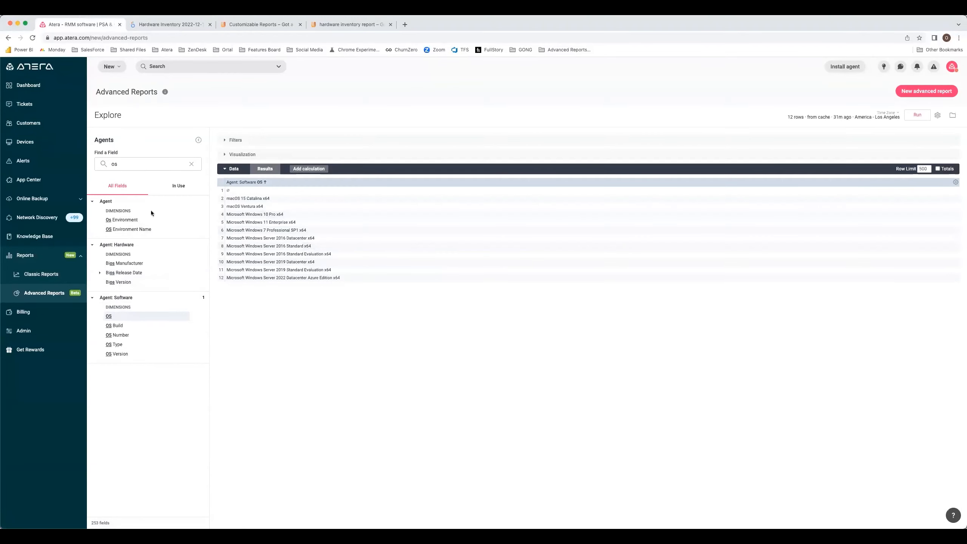
# - Add the Count measure from Agent: Software to the report and rerun it
pyautogui.click(191, 164)
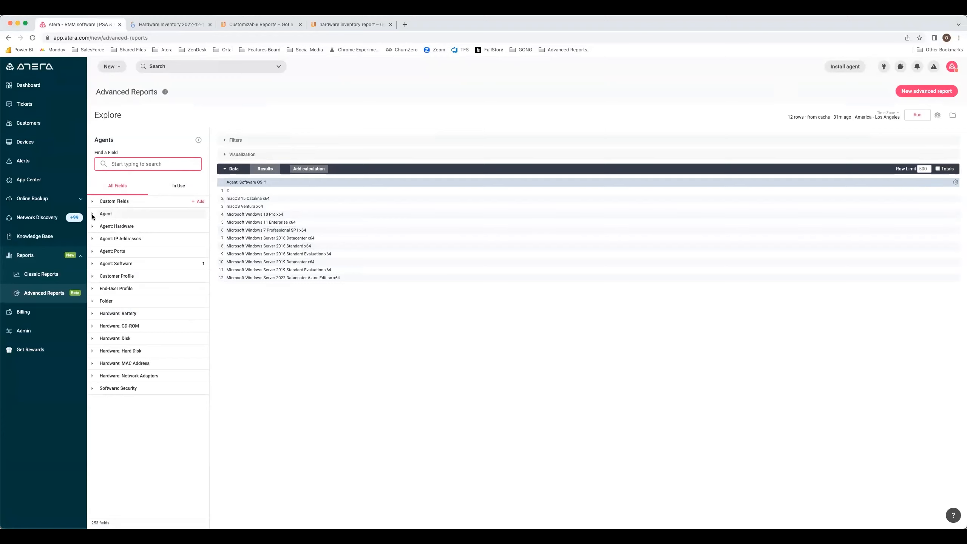
pyautogui.click(93, 228)
pyautogui.click(93, 228)
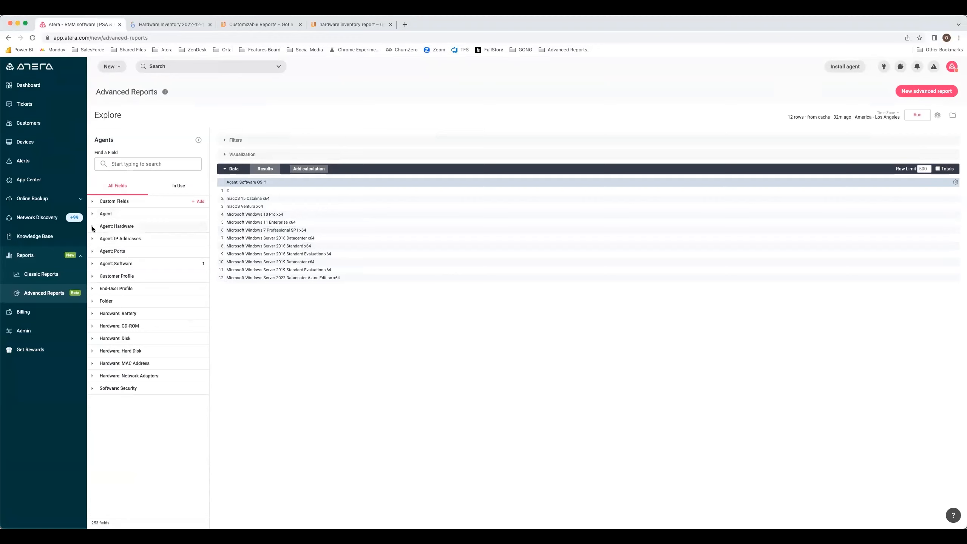
pyautogui.click(92, 264)
pyautogui.scroll(-2, 154, 344)
pyautogui.click(130, 401)
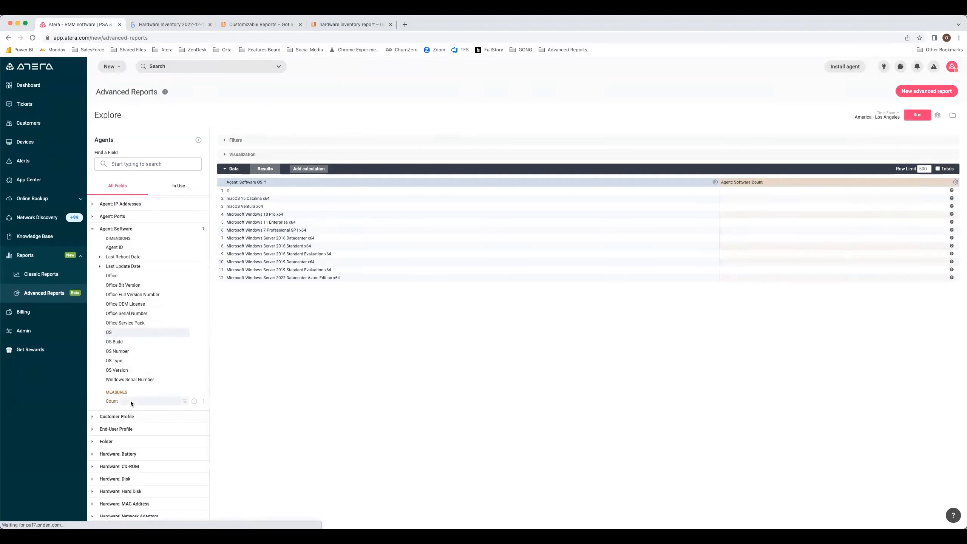
pyautogui.click(918, 116)
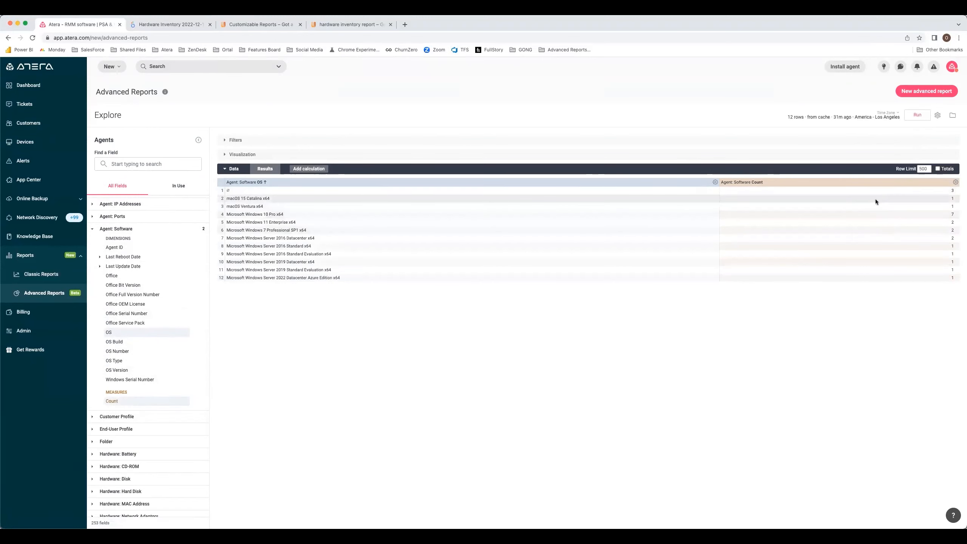
# - Visualize the device counts per operating system as a horizontal bar chart
pyautogui.click(234, 154)
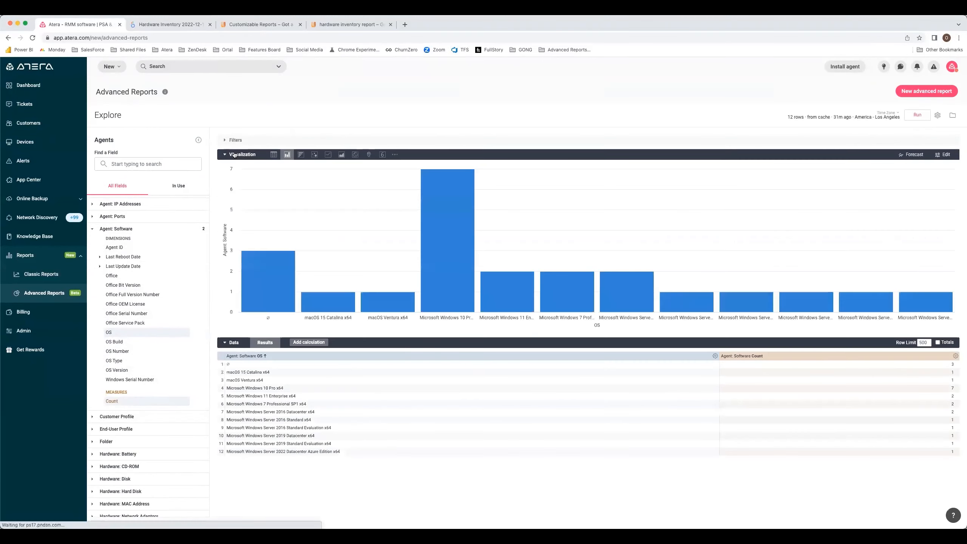
pyautogui.click(235, 141)
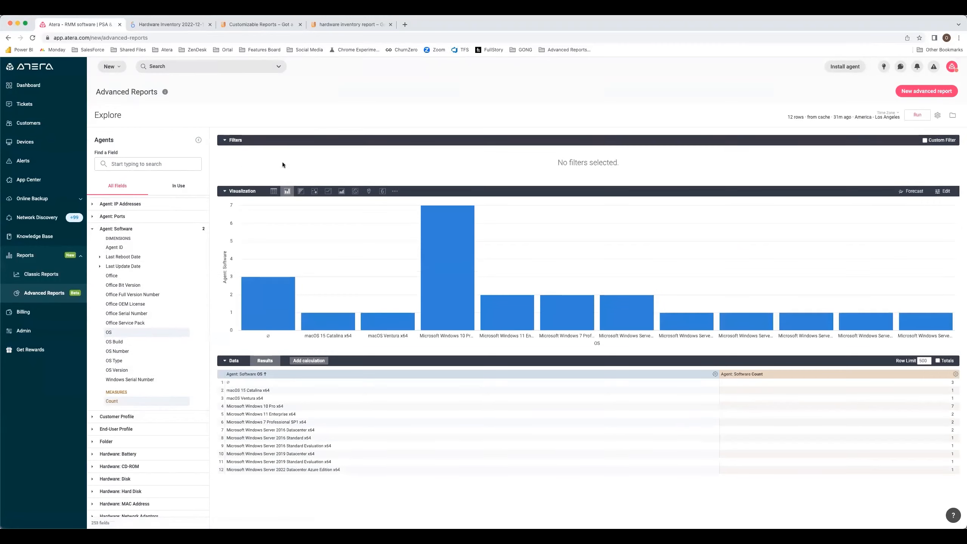
pyautogui.click(235, 142)
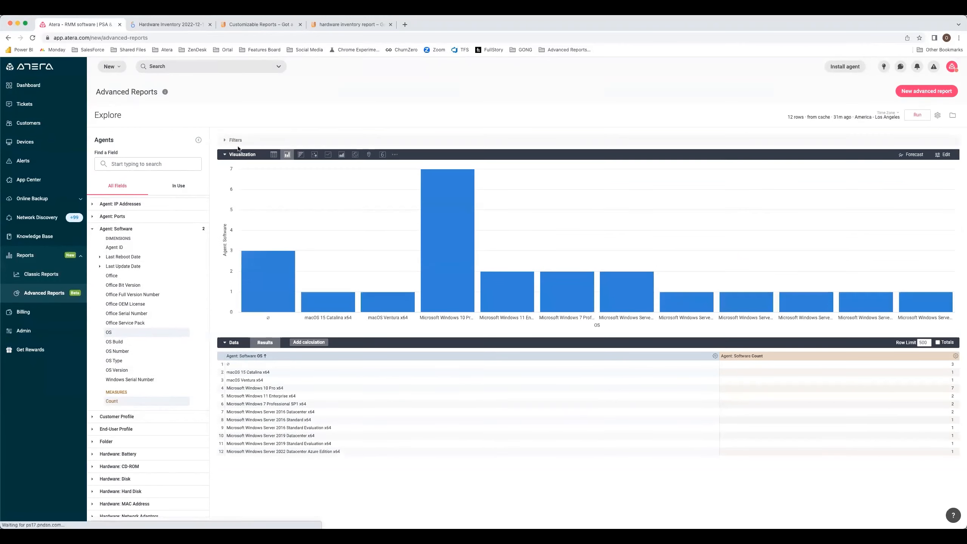
pyautogui.click(301, 154)
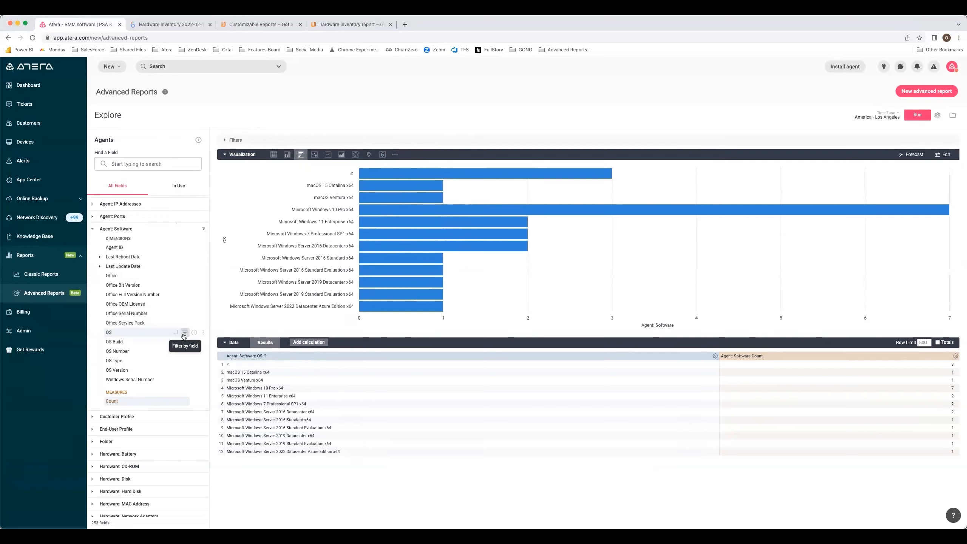
# - Filter the report by OS with the condition "is not null" and rerun it
pyautogui.click(185, 333)
pyautogui.click(335, 156)
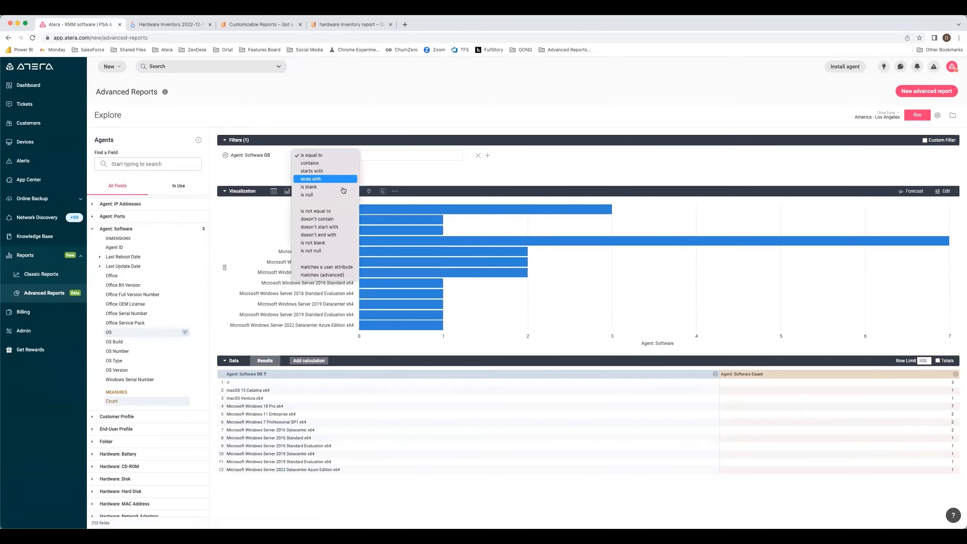
pyautogui.click(325, 251)
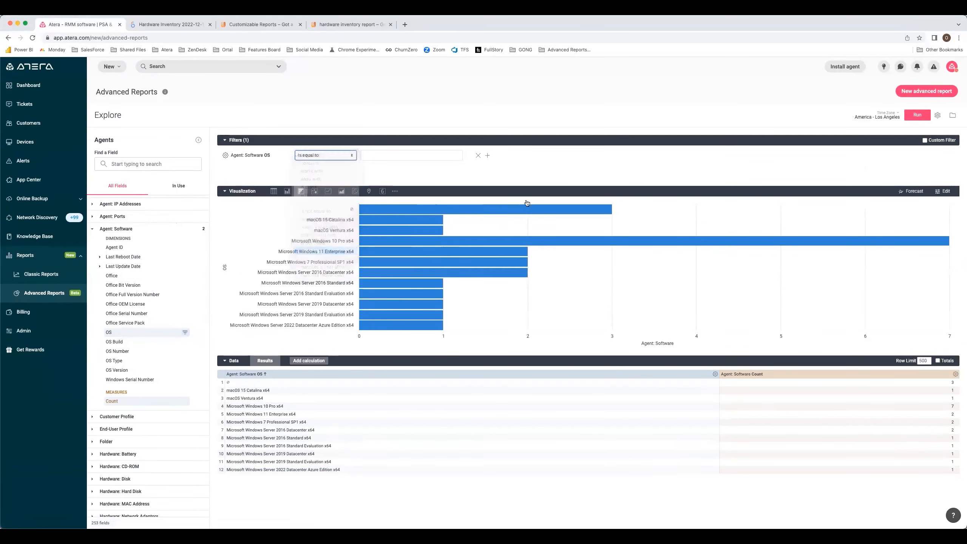
pyautogui.click(911, 116)
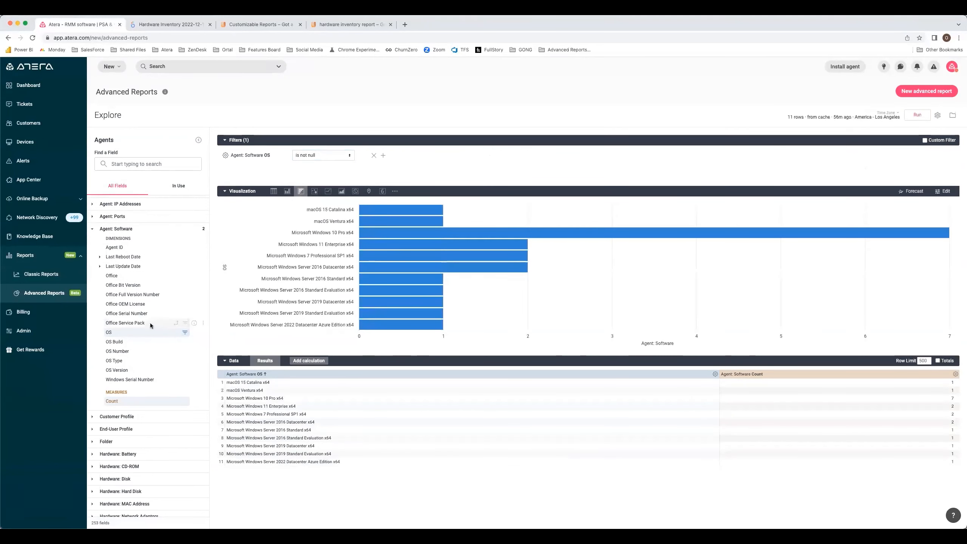
# - Save the bar chart to the existing Webinar Dec 14th dashboard in the Group folder
pyautogui.moveTo(726, 234)
pyautogui.click(937, 115)
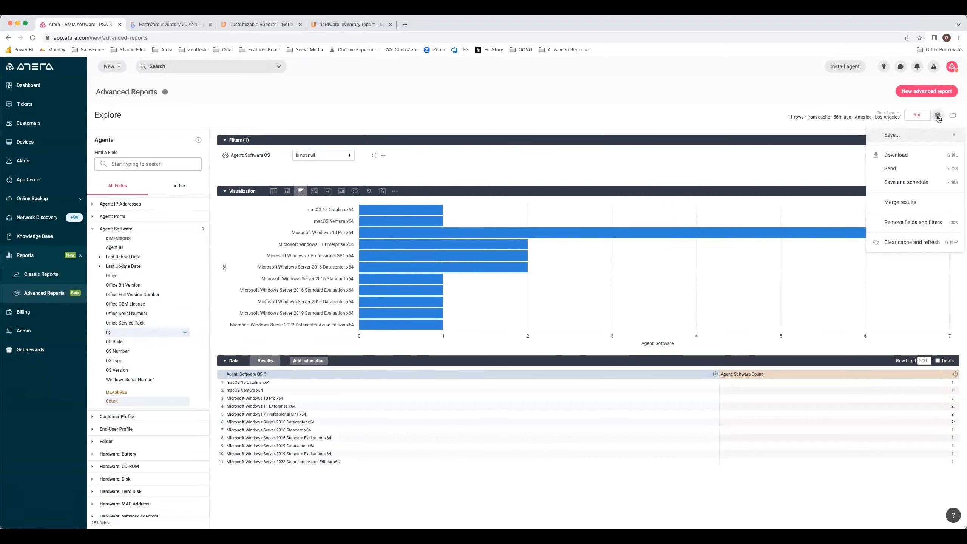
pyautogui.moveTo(916, 138)
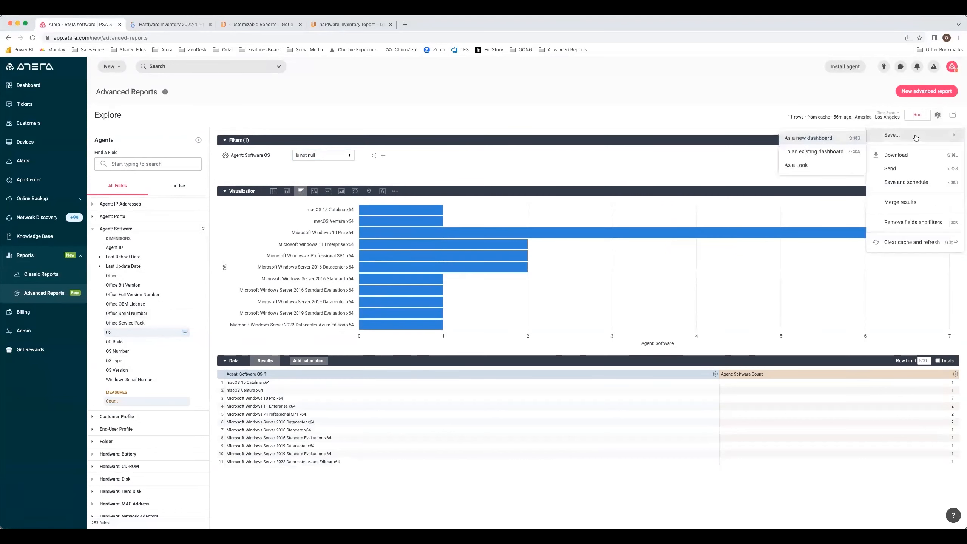
pyautogui.click(815, 152)
pyautogui.click(407, 206)
pyautogui.click(497, 215)
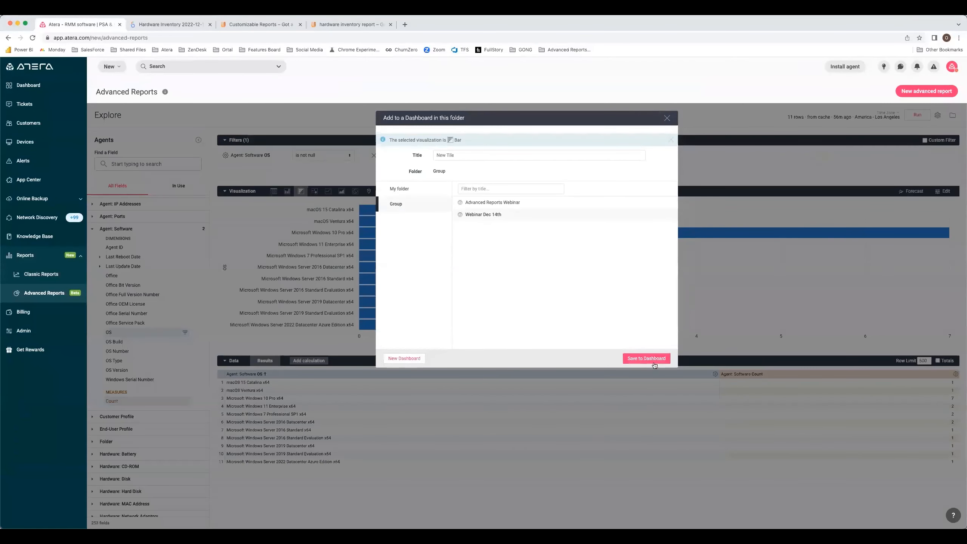
pyautogui.click(653, 362)
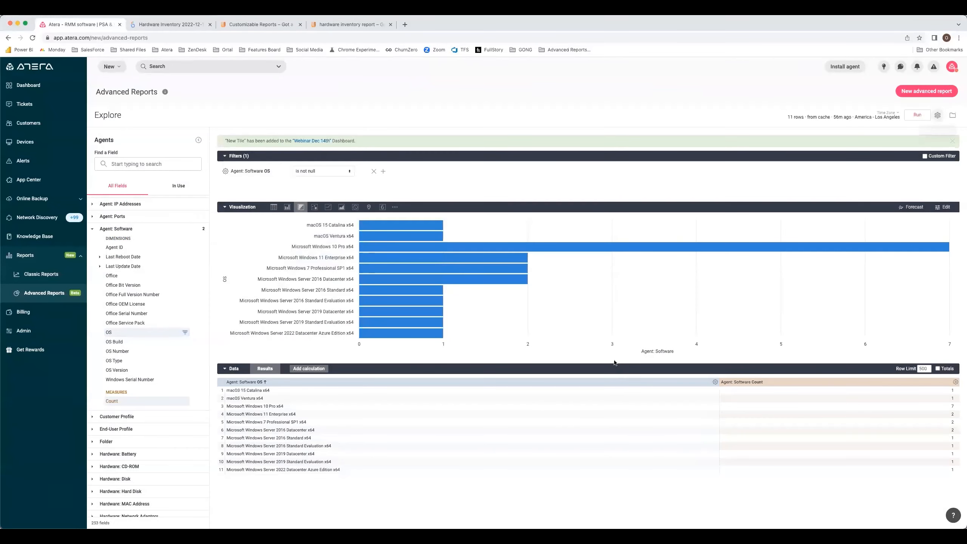
# - Open the Webinar Dec 14th dashboard for editing, retitle the bar chart tile "Devices by OS" and save
pyautogui.click(302, 141)
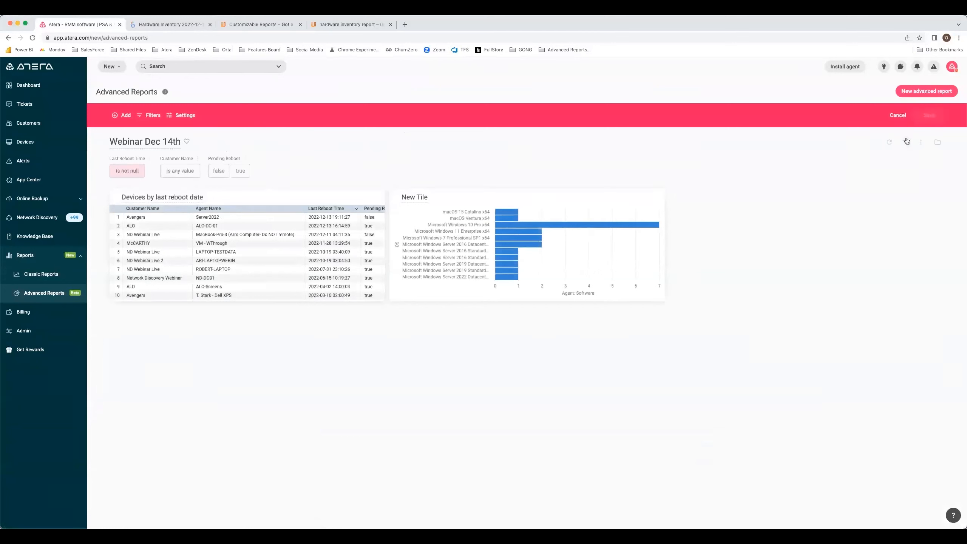
pyautogui.doubleClick(419, 196)
pyautogui.press('super+a')
pyautogui.write('Devices by OS')
pyautogui.click(541, 159)
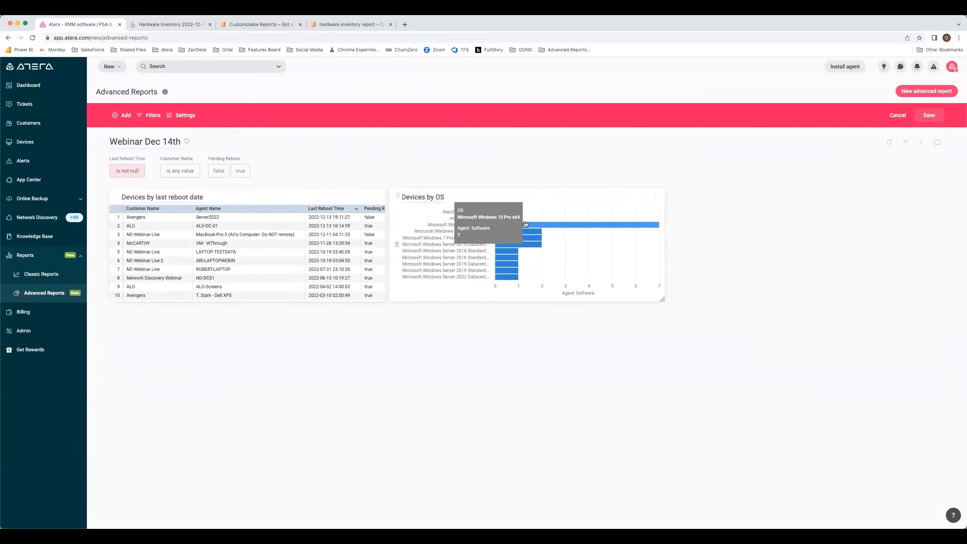
pyautogui.click(929, 115)
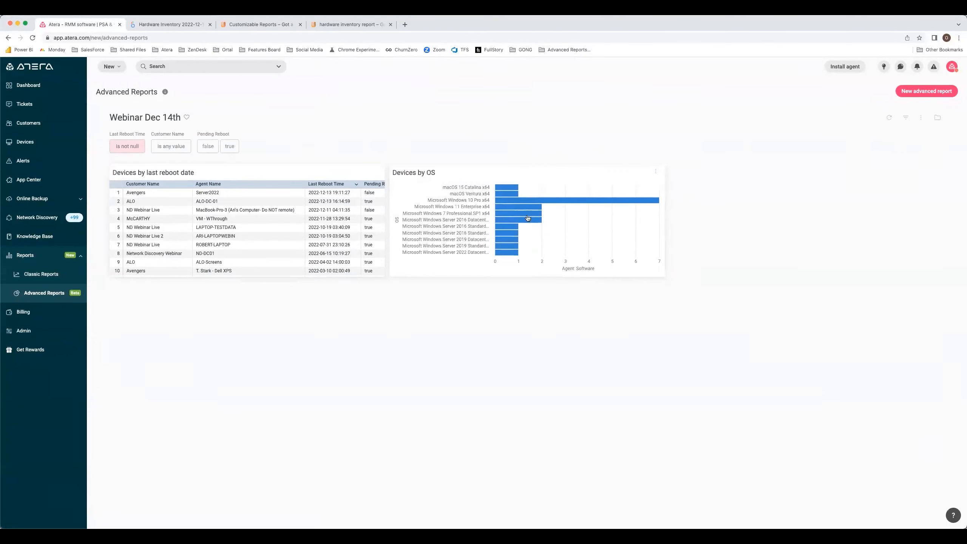
# - Start a new advanced report based on the Agents data
pyautogui.moveTo(526, 215)
pyautogui.click(927, 93)
pyautogui.click(470, 293)
pyautogui.click(454, 340)
pyautogui.click(544, 322)
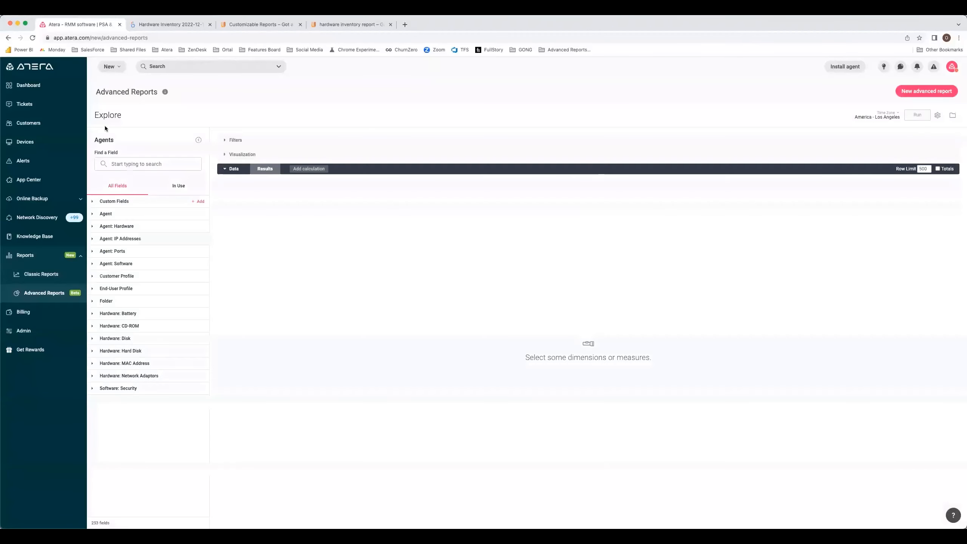
# - Find the agent hardware Memory field, add it to the report and run the query
pyautogui.click(127, 164)
pyautogui.write('memor')
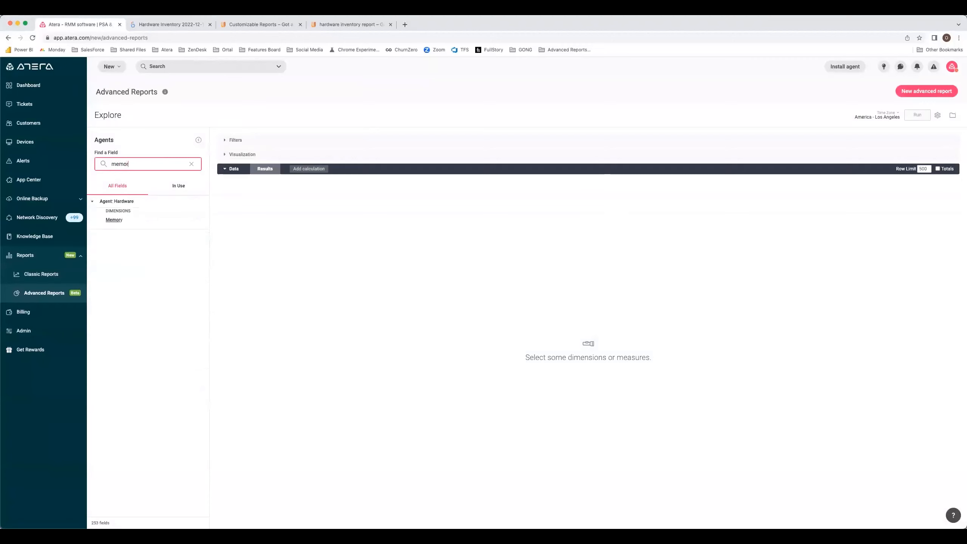
pyautogui.click(114, 219)
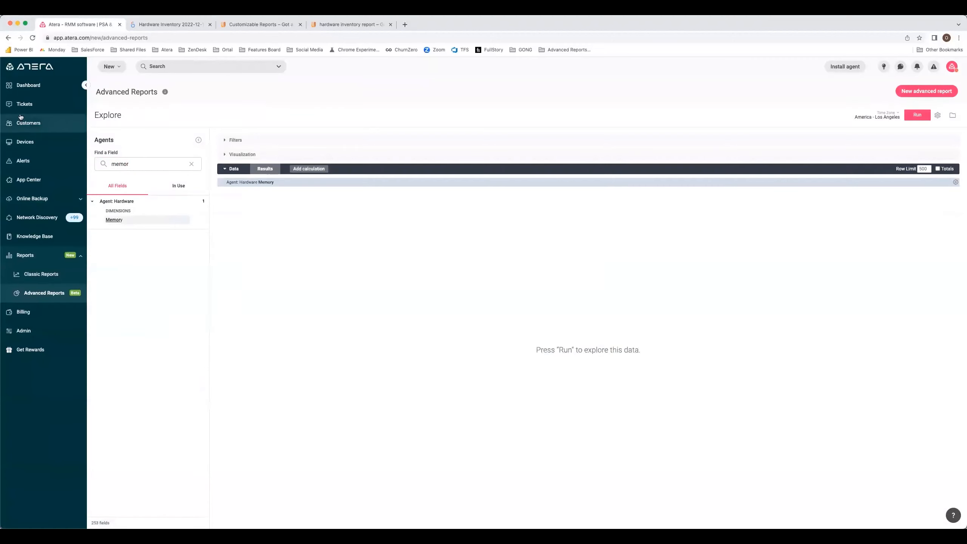
pyautogui.click(917, 115)
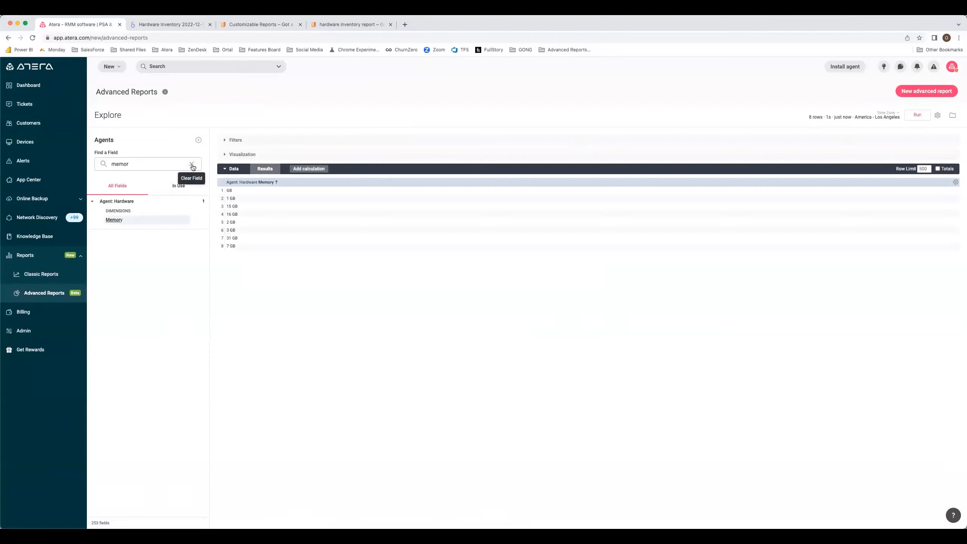
# - Search the fields for "os", add the agent's OS Environment Name to the report and rerun it
pyautogui.click(191, 166)
pyautogui.write('os')
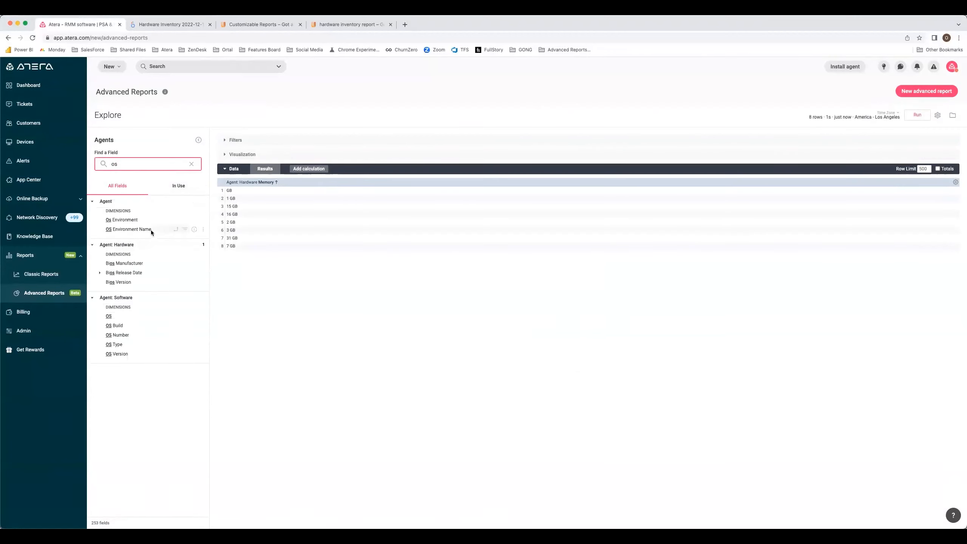
pyautogui.click(151, 229)
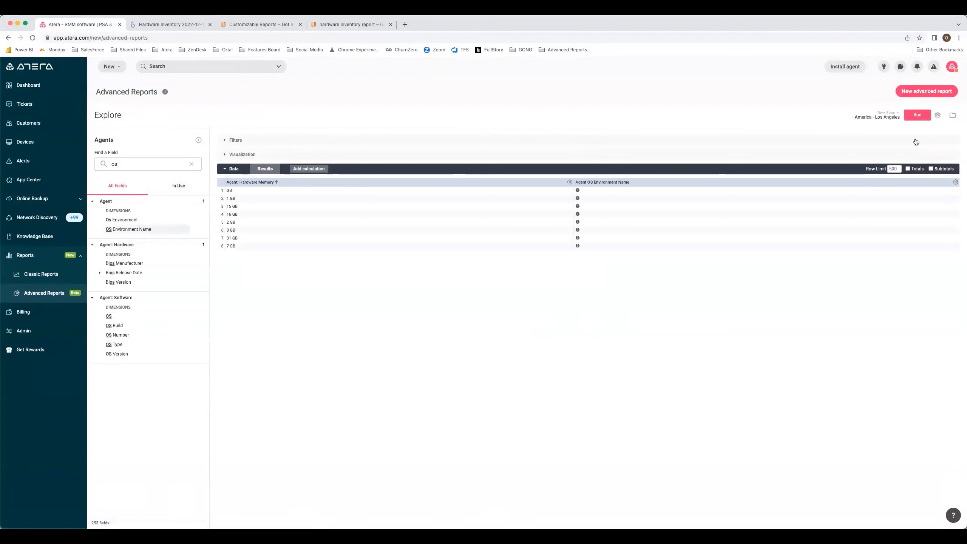
pyautogui.click(916, 115)
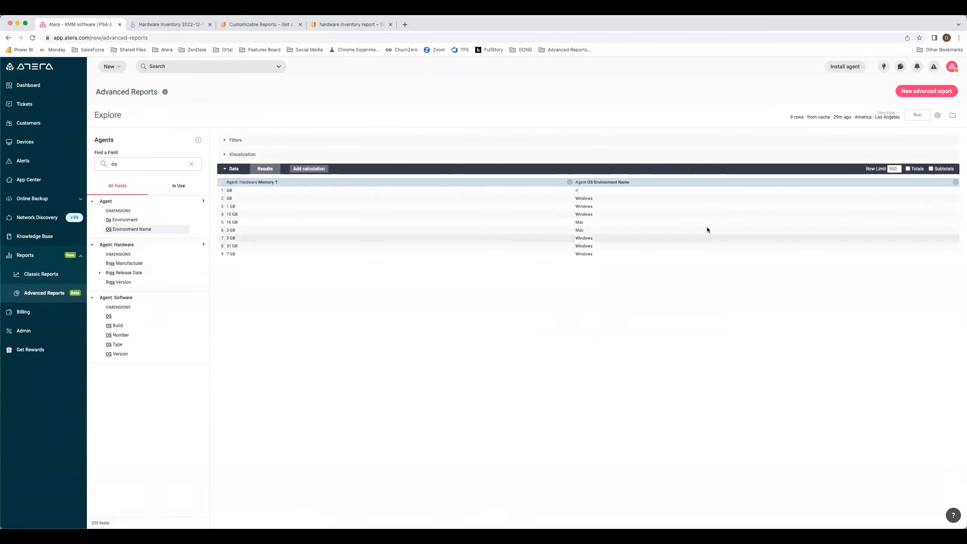
# - Show the report's visualization, add the agent Count measure and rerun the report
pyautogui.click(236, 156)
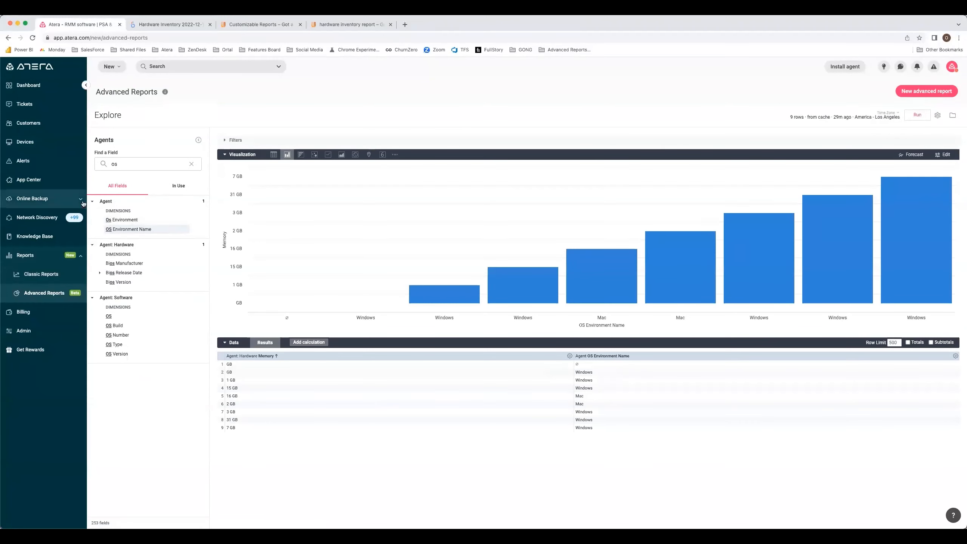
pyautogui.click(191, 164)
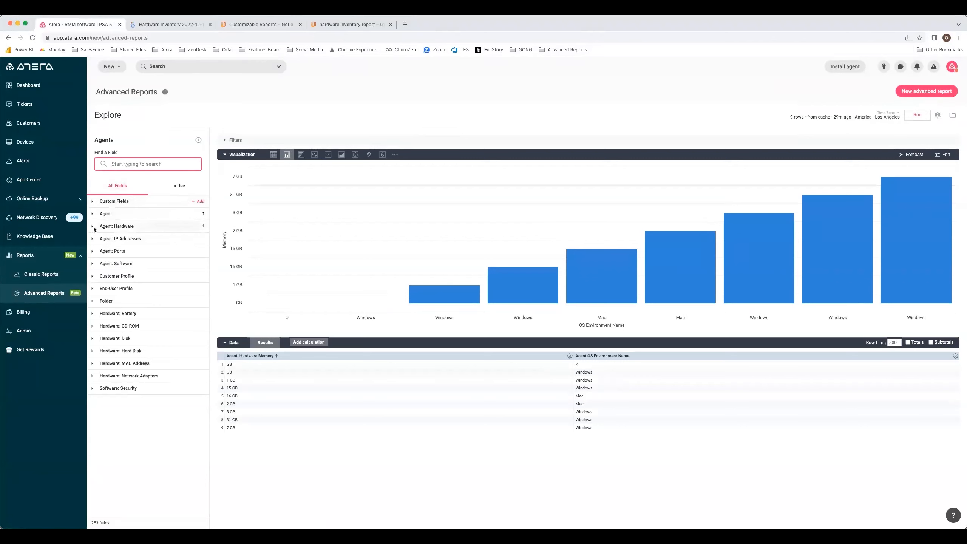
pyautogui.click(114, 214)
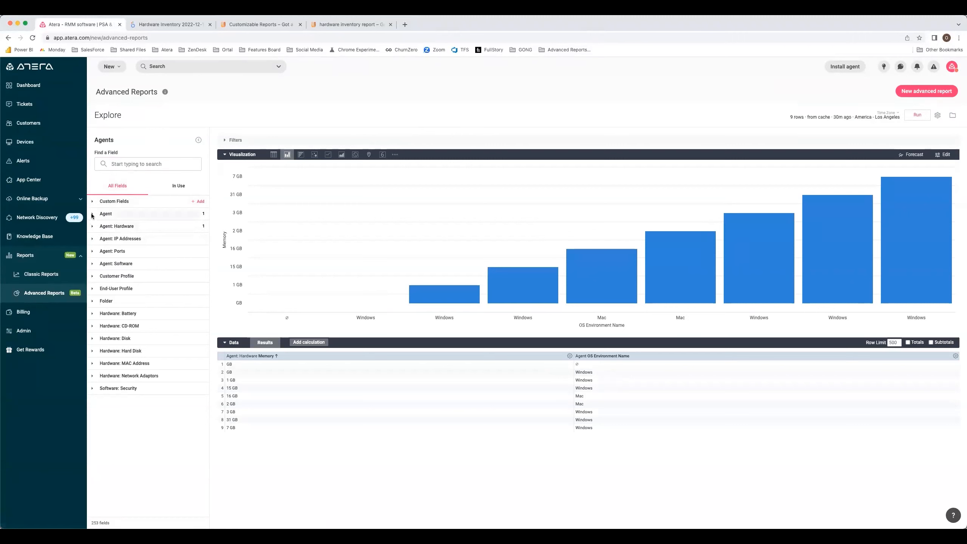
pyautogui.click(126, 480)
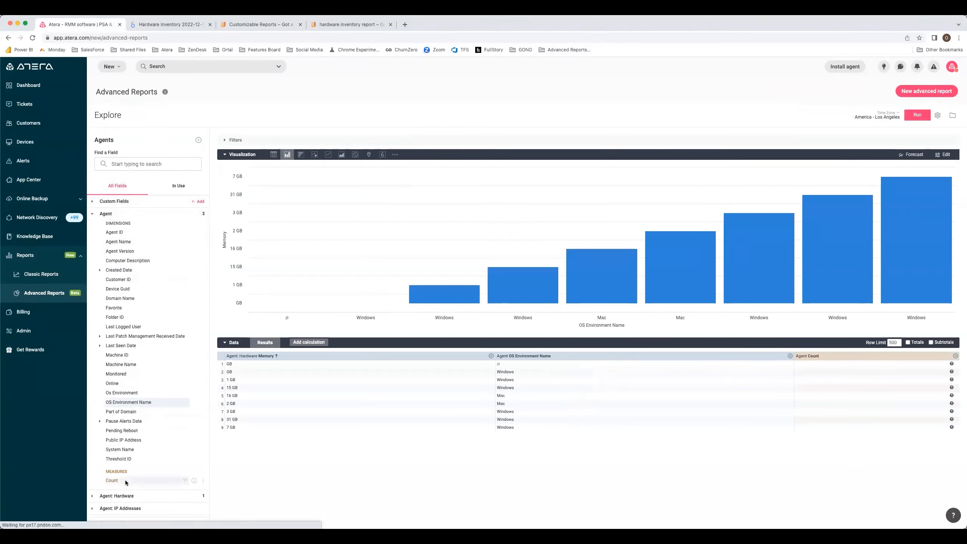
pyautogui.click(917, 114)
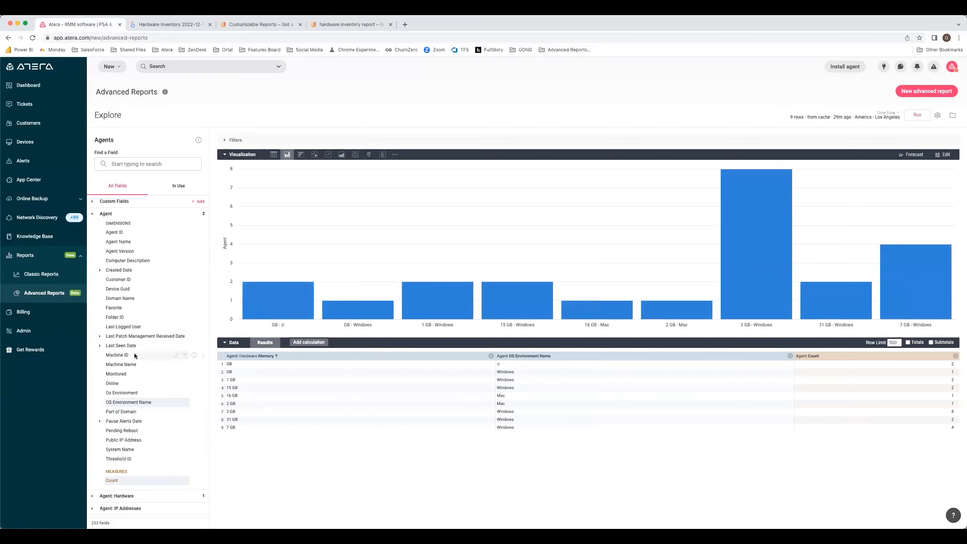
# - Pivot the report data by the Memory field and rerun it
pyautogui.scroll(-5, 133, 355)
pyautogui.scroll(5, 134, 353)
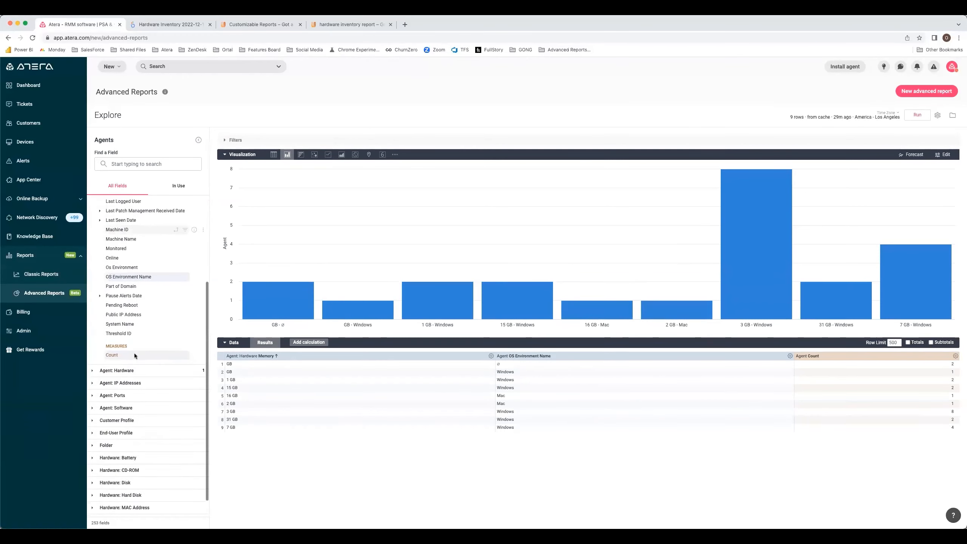
pyautogui.click(179, 185)
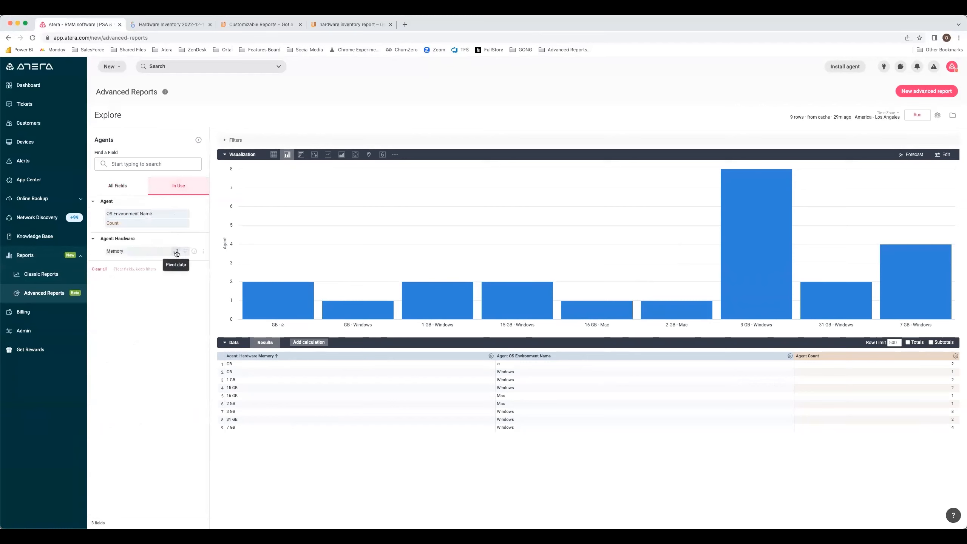
pyautogui.click(177, 252)
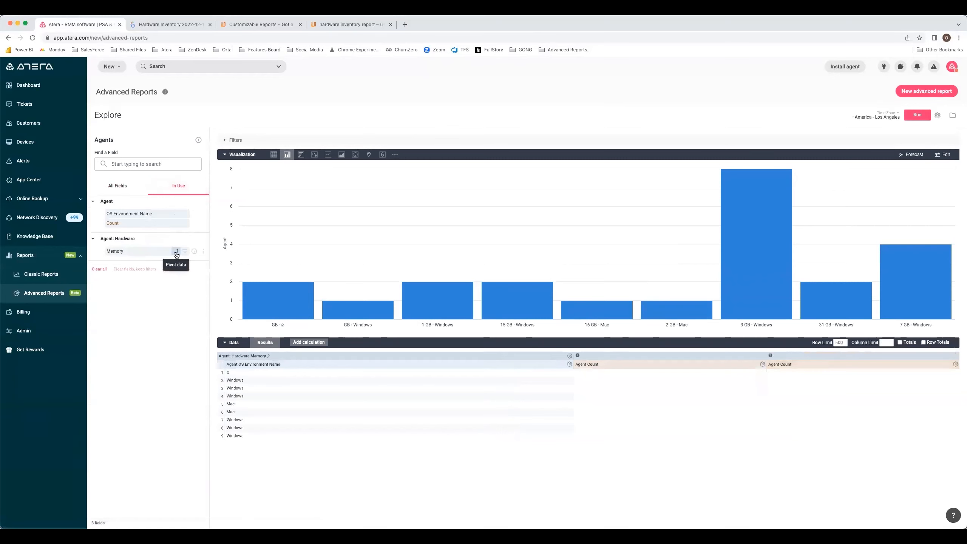
pyautogui.click(917, 115)
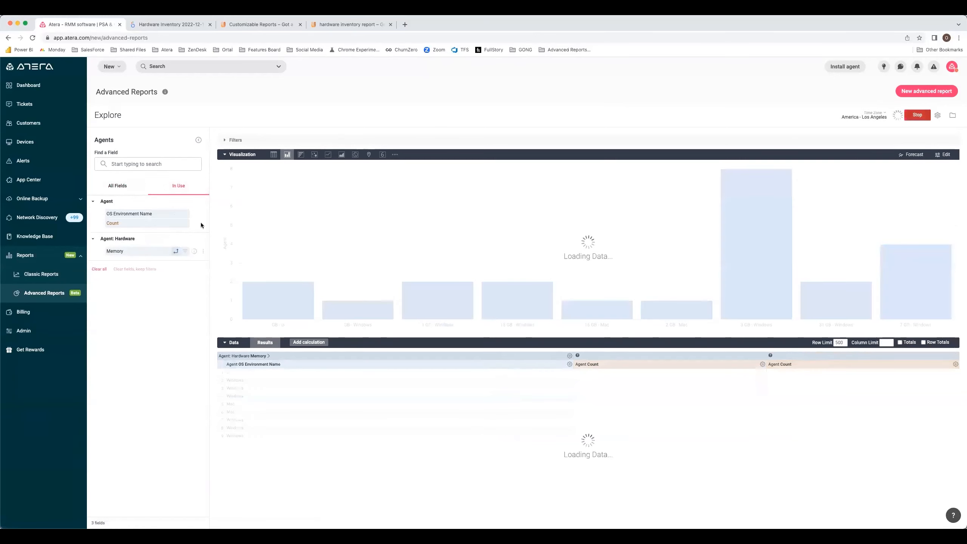
# - Set the column chart's series positioning to Stacked and inspect the Windows column's memory segments
pyautogui.click(947, 159)
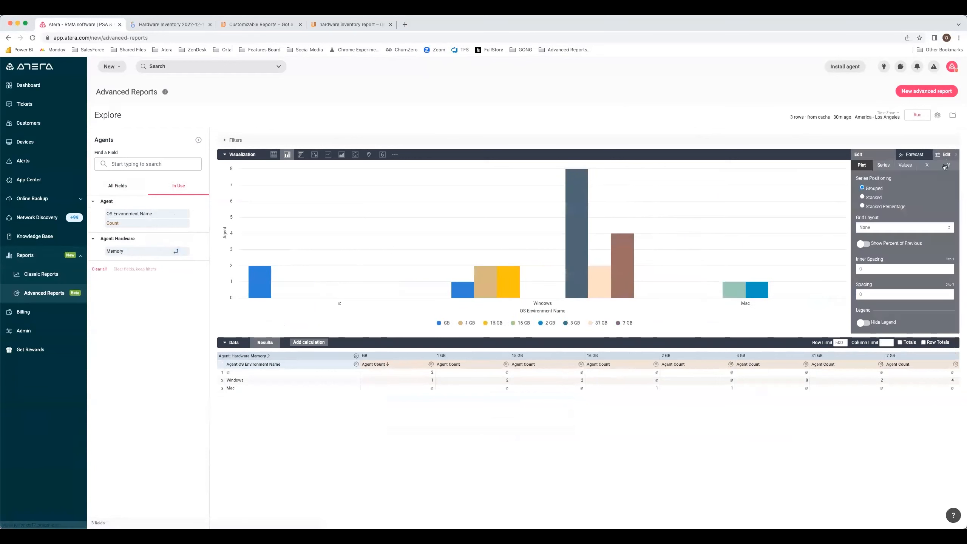
pyautogui.click(862, 196)
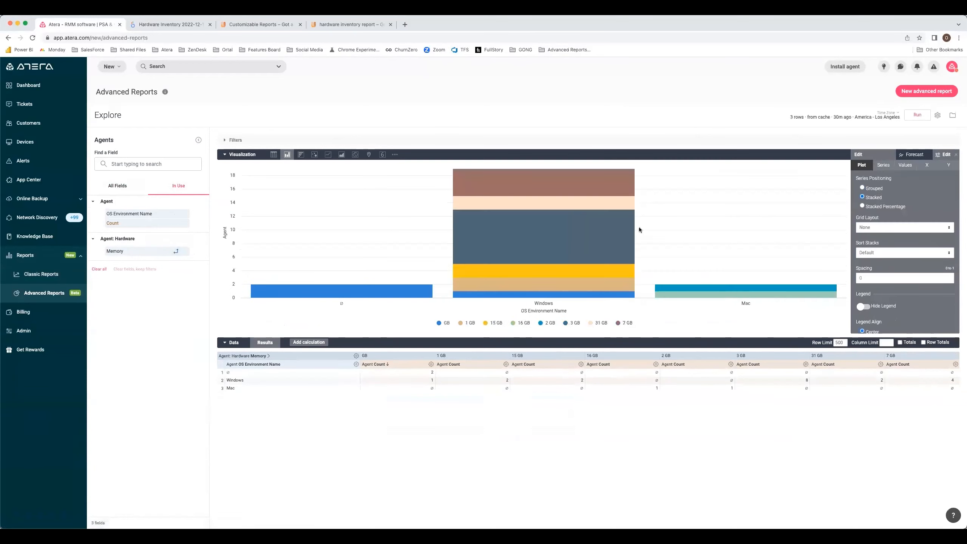
pyautogui.moveTo(555, 188)
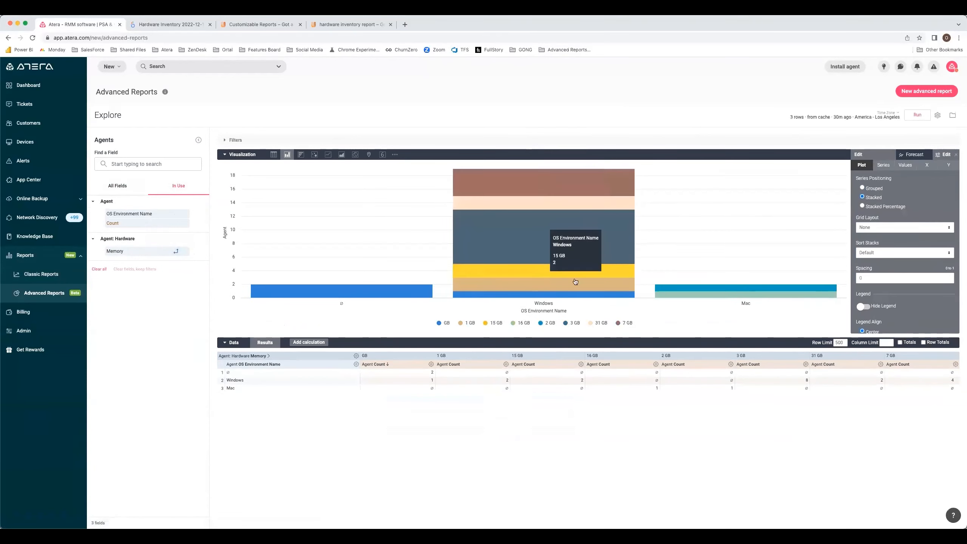
pyautogui.moveTo(575, 208)
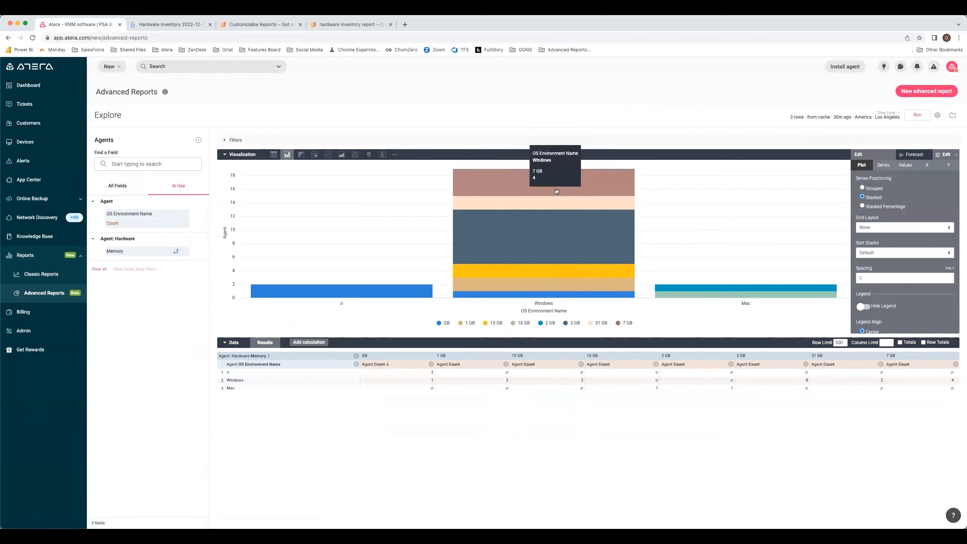
pyautogui.moveTo(528, 220)
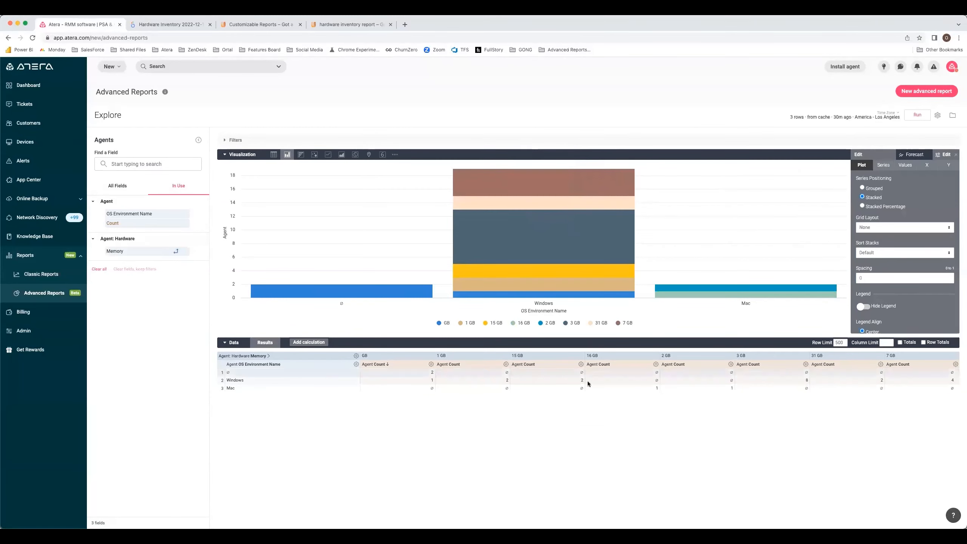
# - Filter the report by OS Environment Name with the condition "is not null" and rerun it
pyautogui.moveTo(333, 294)
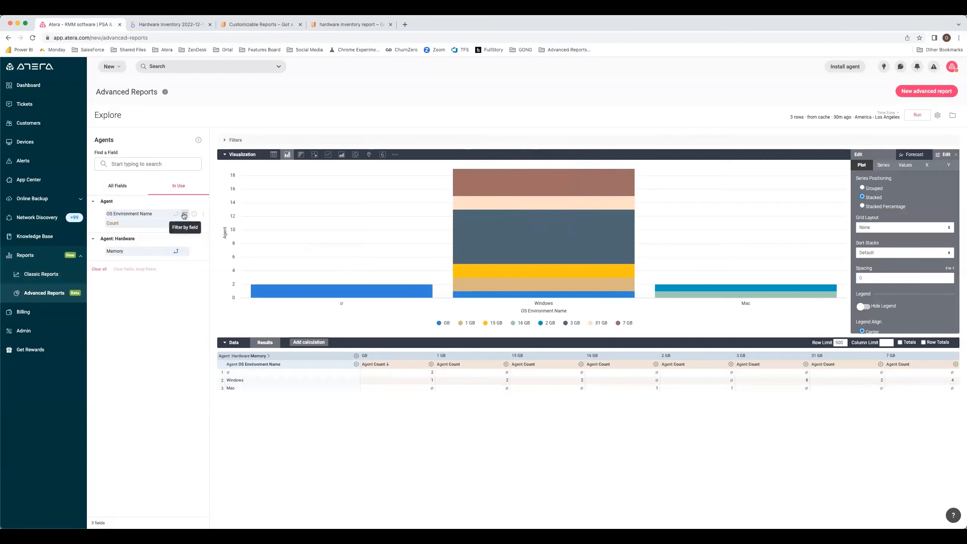
pyautogui.click(184, 215)
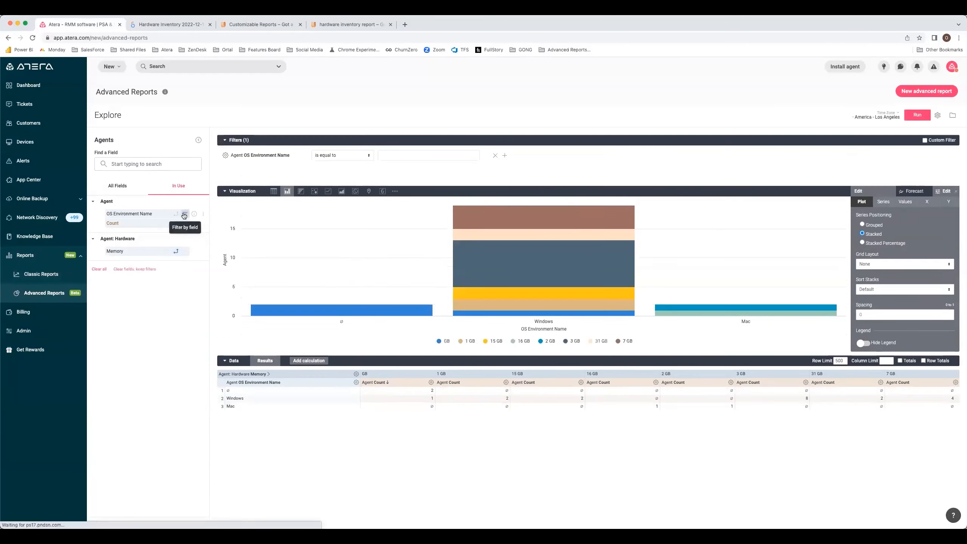
pyautogui.click(359, 158)
pyautogui.click(356, 256)
pyautogui.click(919, 115)
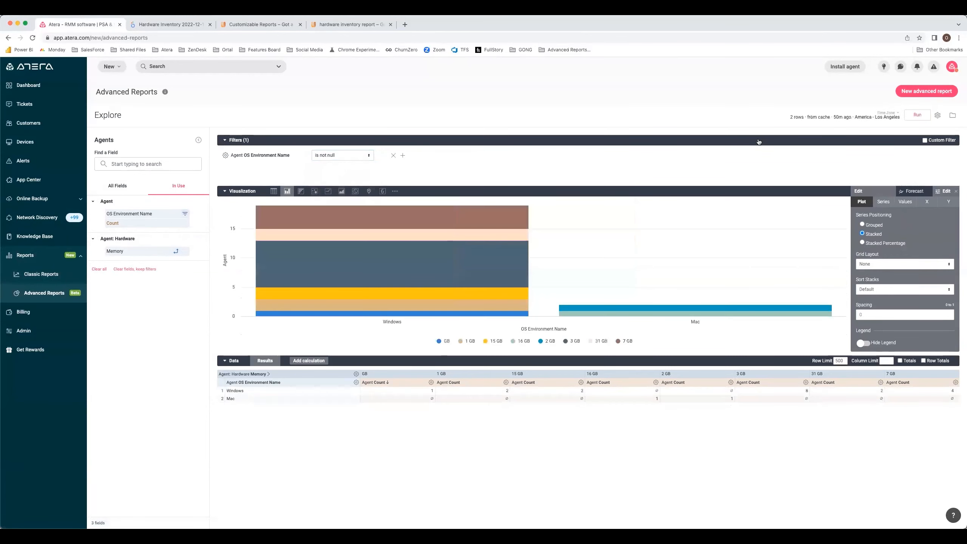
# - Save the stacked column chart to the existing Webinar Dec 14th dashboard in the Group folder
pyautogui.click(937, 116)
pyautogui.moveTo(897, 138)
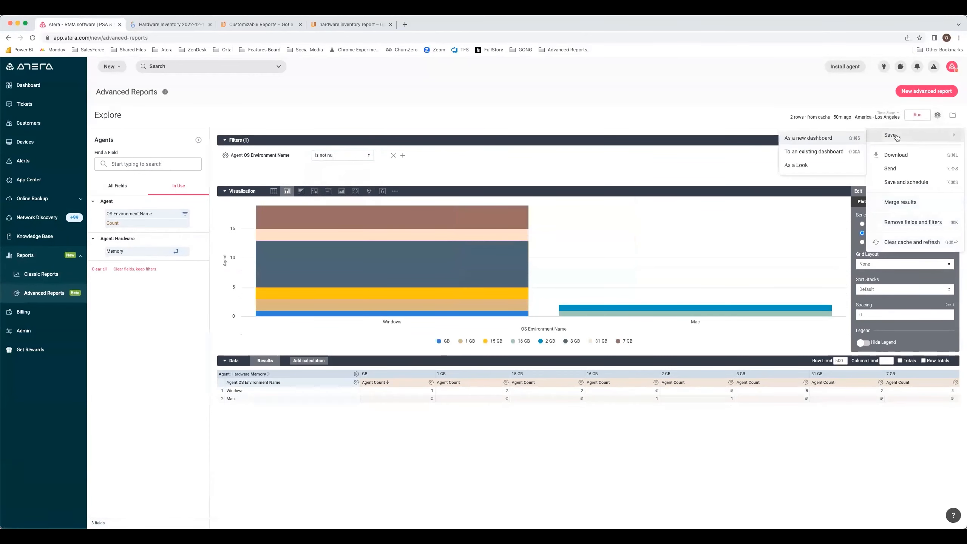
pyautogui.click(831, 158)
pyautogui.click(413, 206)
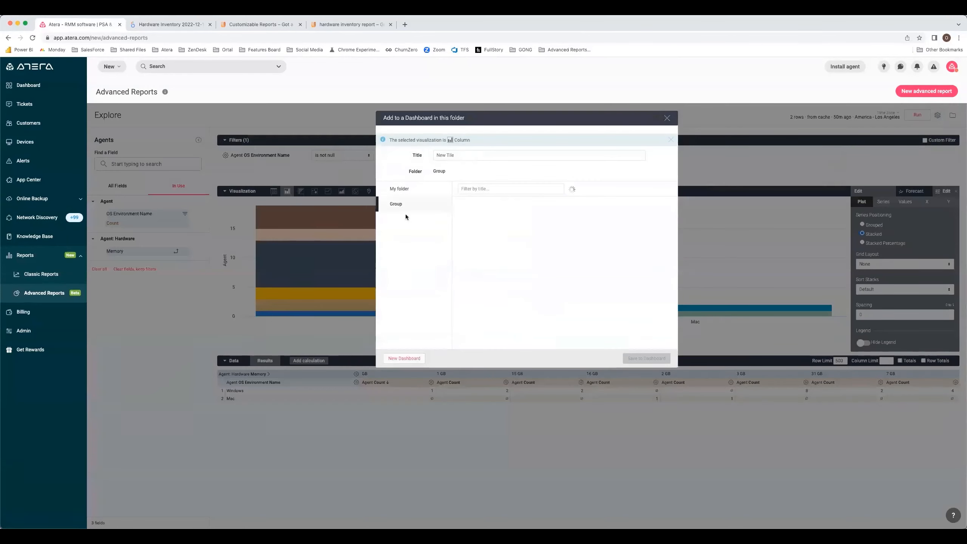
pyautogui.click(550, 217)
pyautogui.click(651, 359)
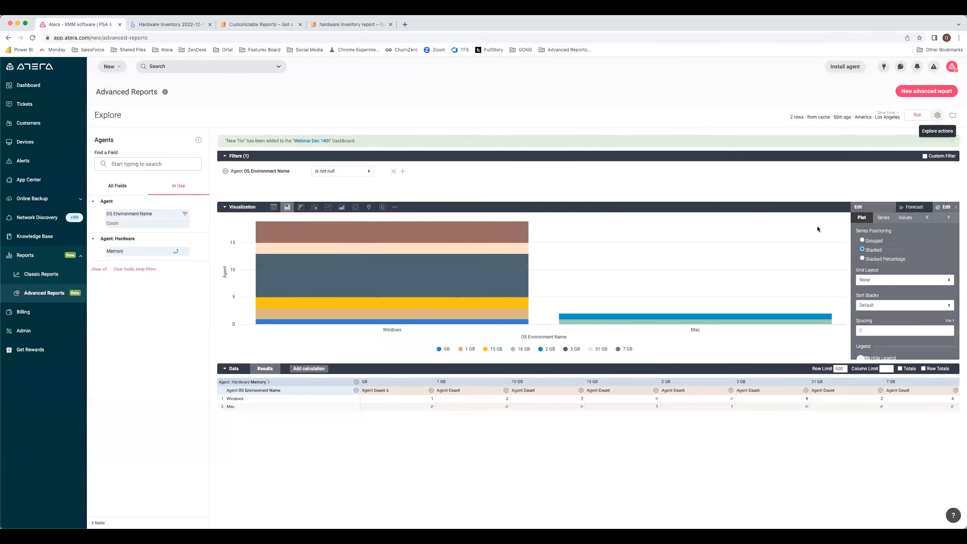
# - Open the Webinar Dec 14th dashboard for editing, retitle the new tile "Devices by memory capacity" and save
pyautogui.click(323, 140)
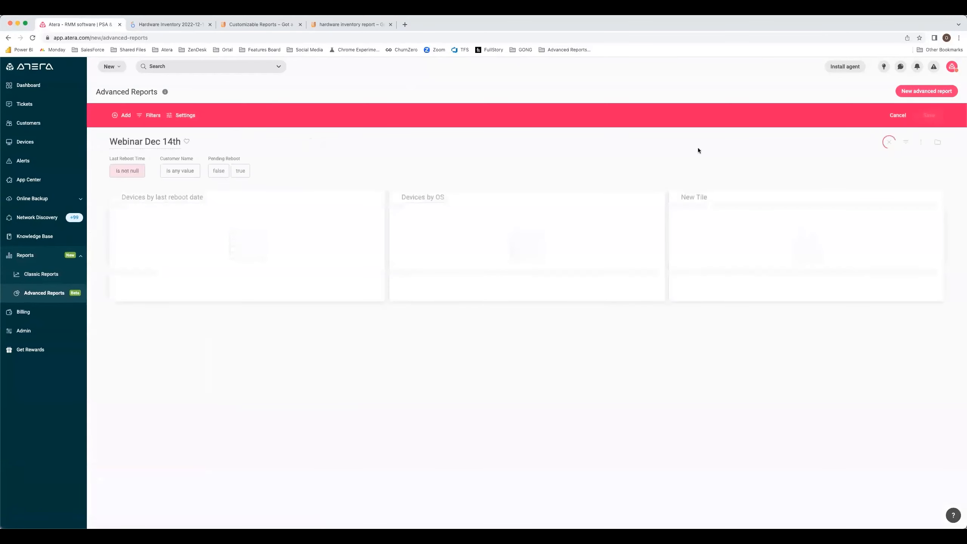
pyautogui.click(694, 196)
pyautogui.write('De')
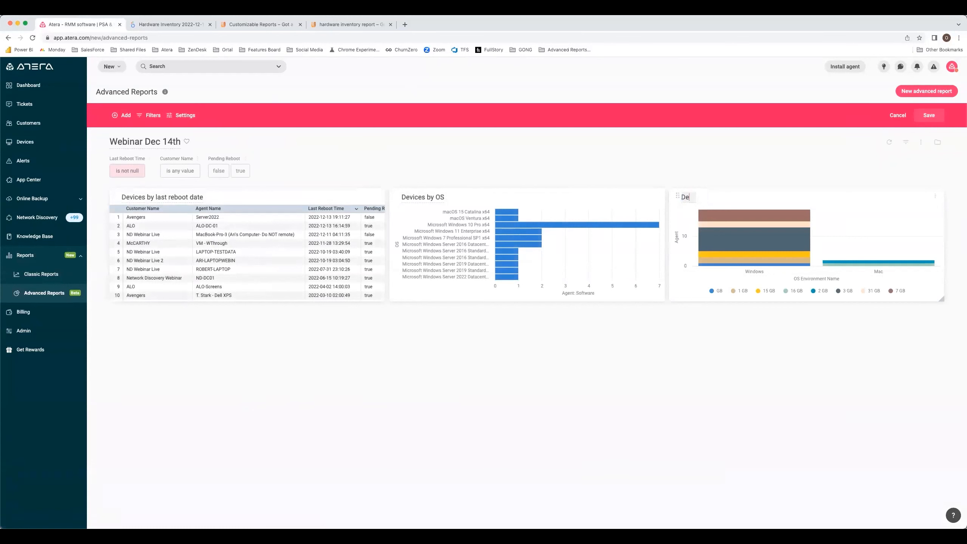
pyautogui.write('vices by memory capacity')
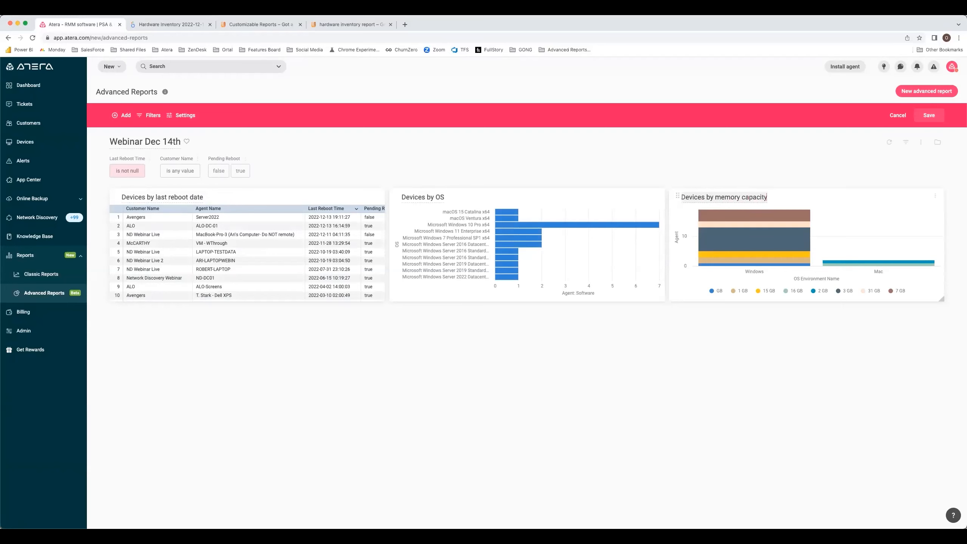
pyautogui.click(929, 115)
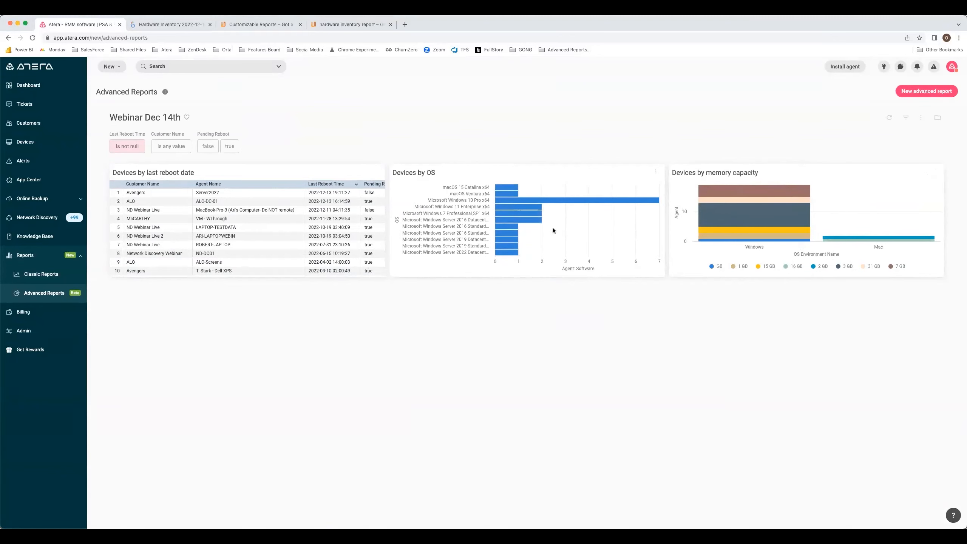
# - Edit the Webinar Dec 14th dashboard and add a dashboard filter on the Agent field OS Environment Name
pyautogui.moveTo(501, 192)
pyautogui.moveTo(900, 242)
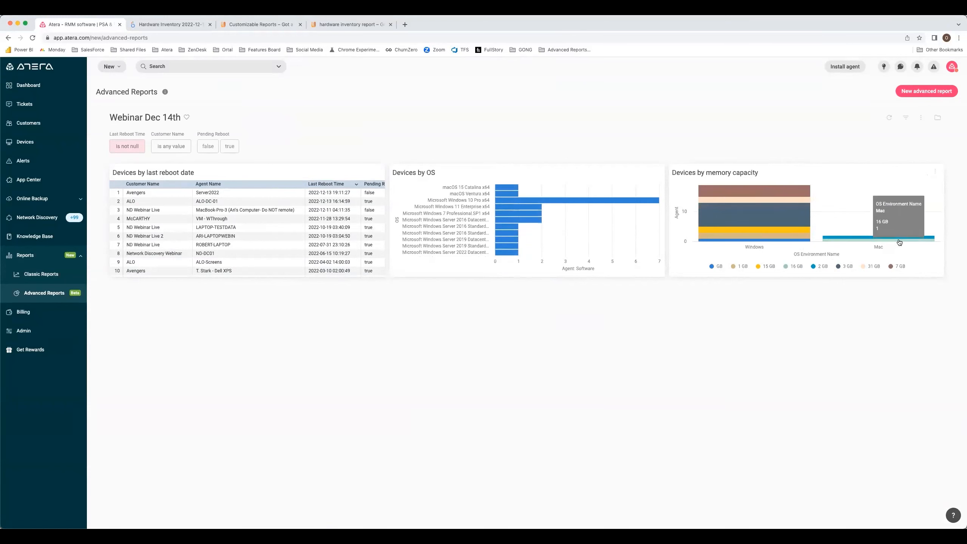
pyautogui.click(922, 118)
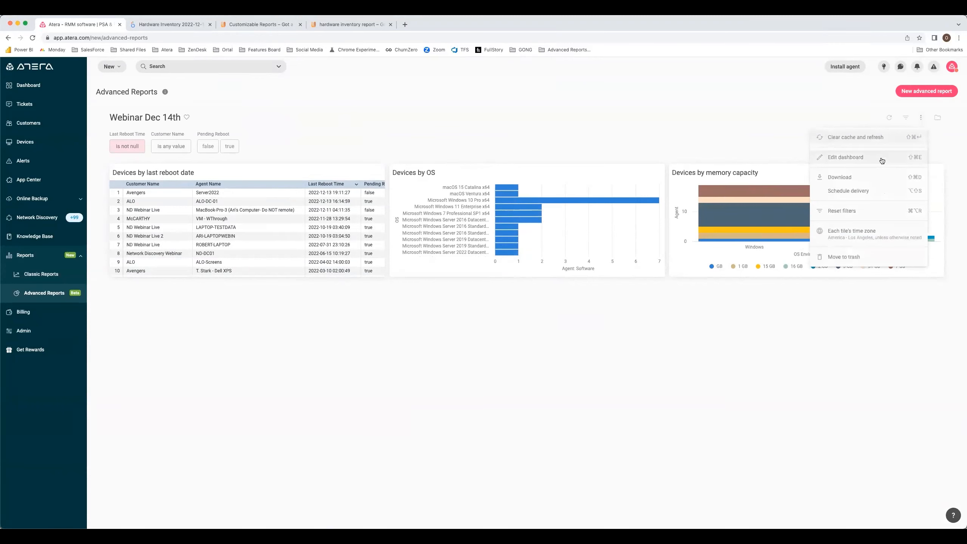
pyautogui.click(898, 160)
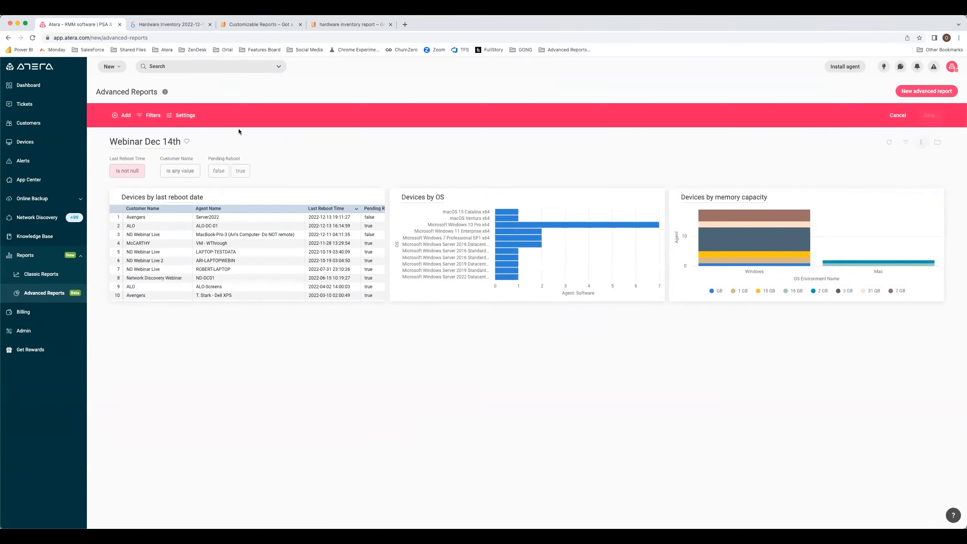
pyautogui.click(150, 115)
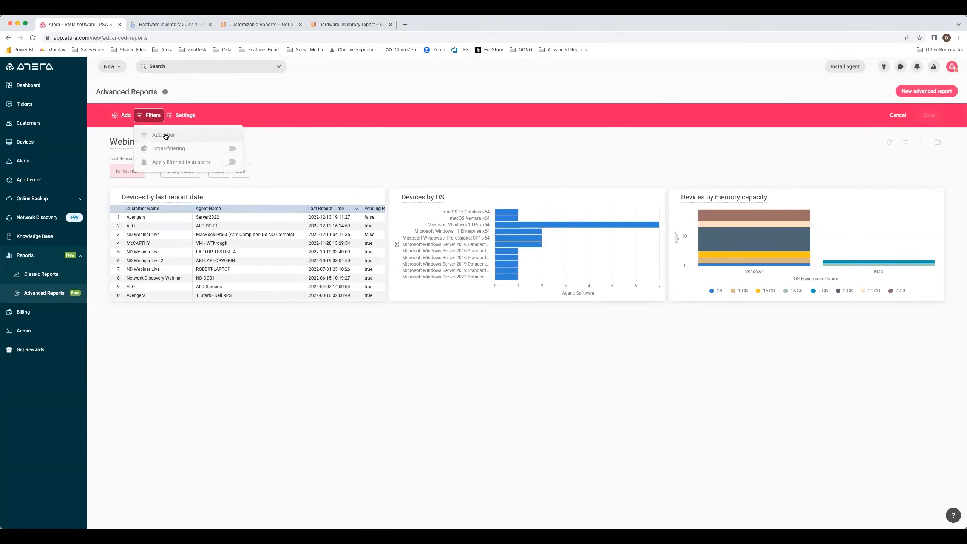
pyautogui.click(184, 137)
pyautogui.write('os')
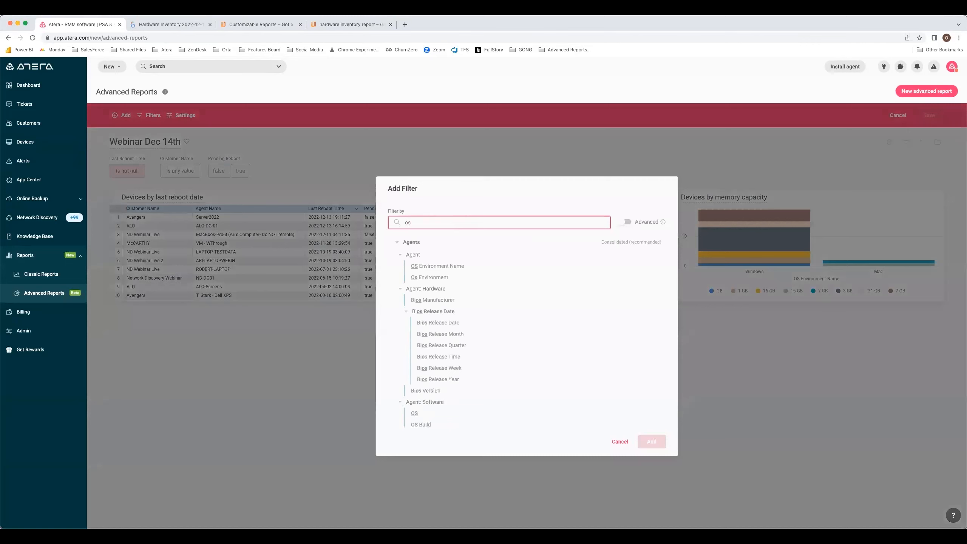
pyautogui.click(461, 266)
pyautogui.click(641, 441)
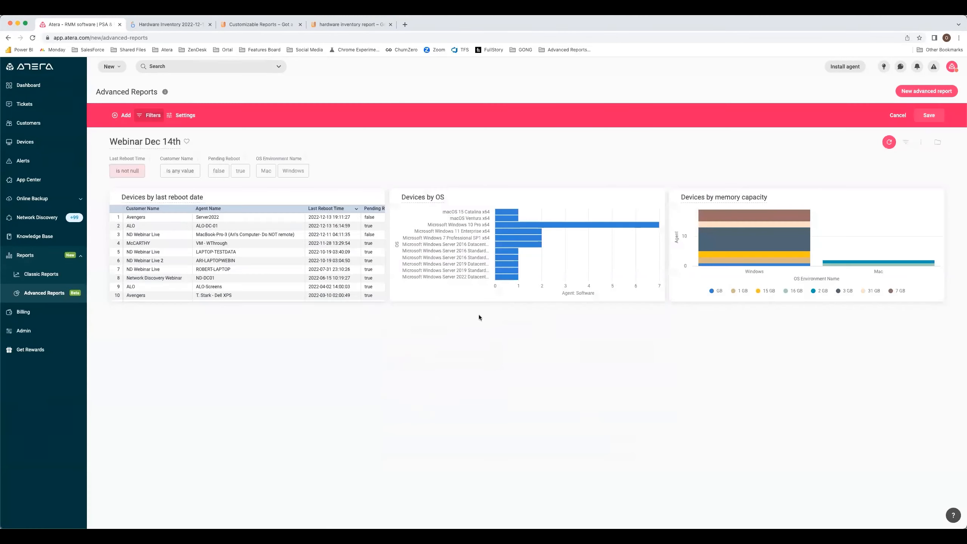
# - Add a dashboard filter on the Agent: Software field OS and set it to Microsoft Windows 7 Professional SP1 x64
pyautogui.click(152, 115)
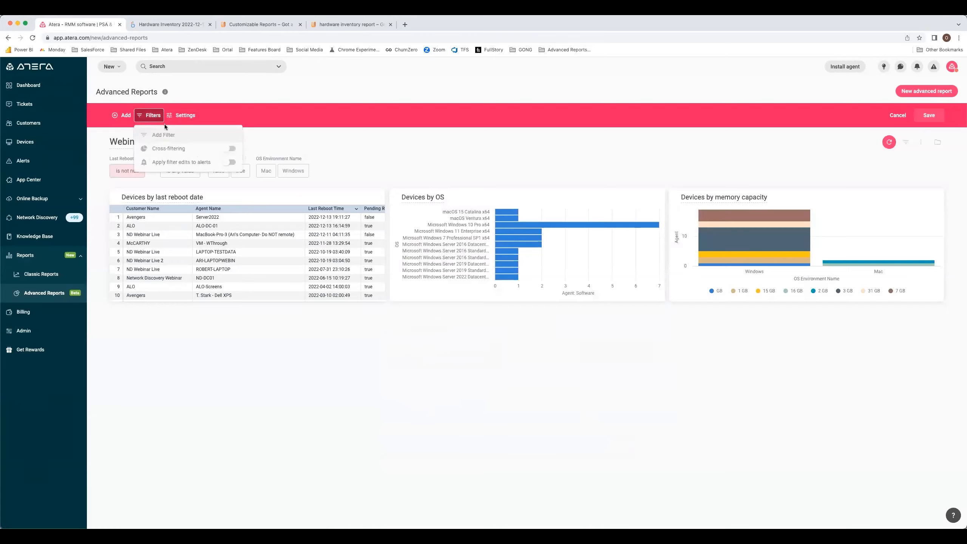
pyautogui.click(164, 134)
pyautogui.write('os')
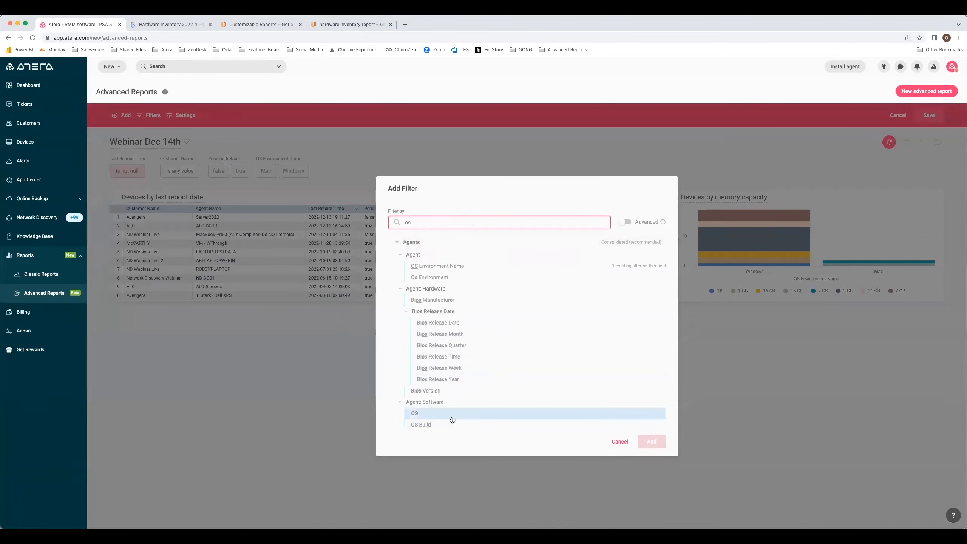
pyautogui.click(452, 419)
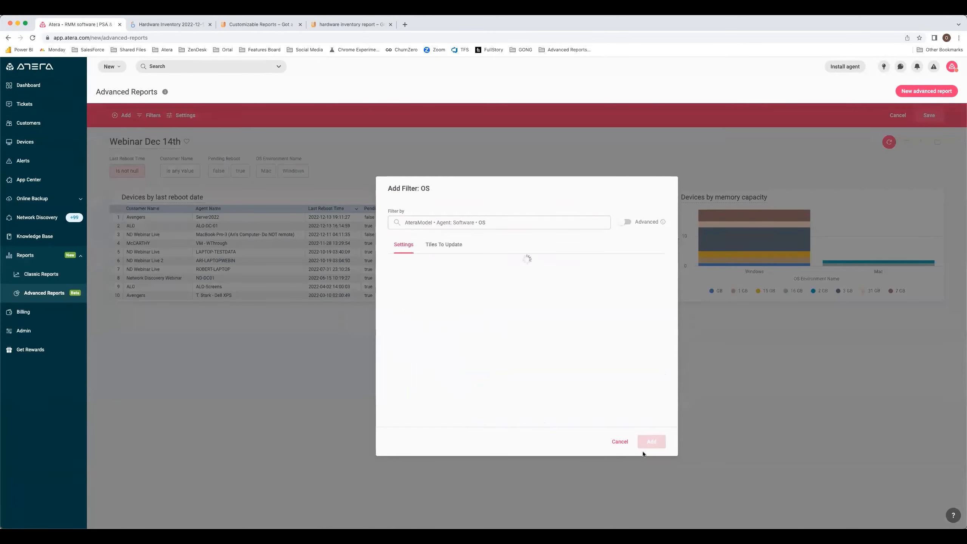
pyautogui.click(652, 441)
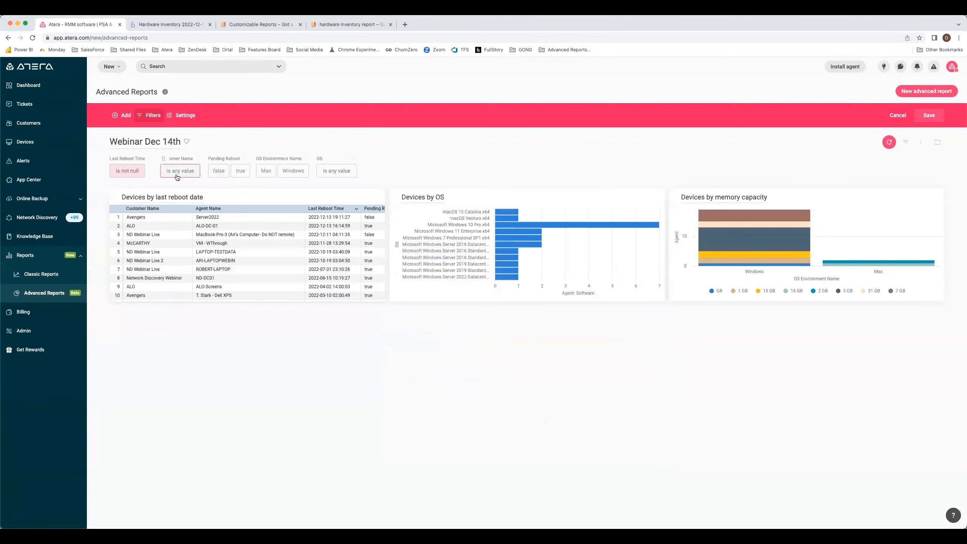
pyautogui.click(336, 170)
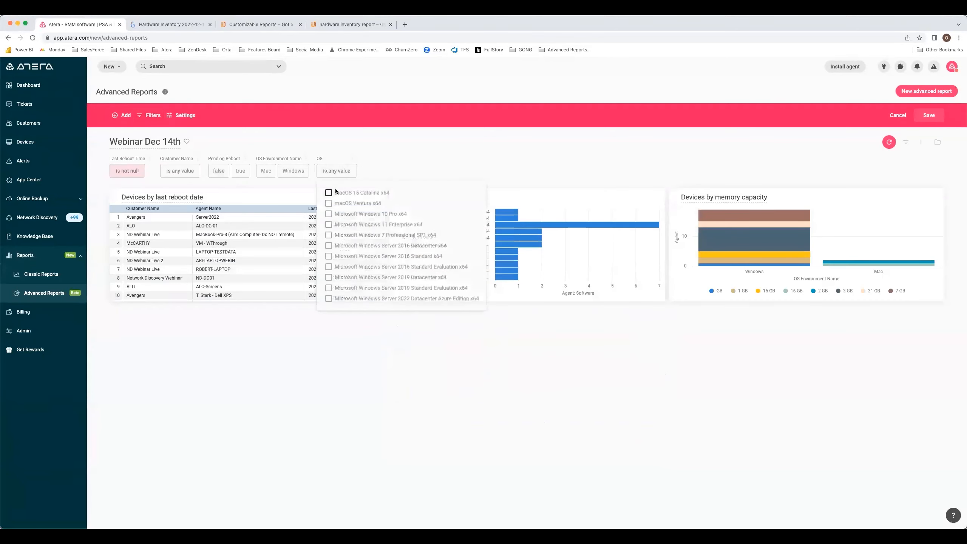
pyautogui.click(328, 235)
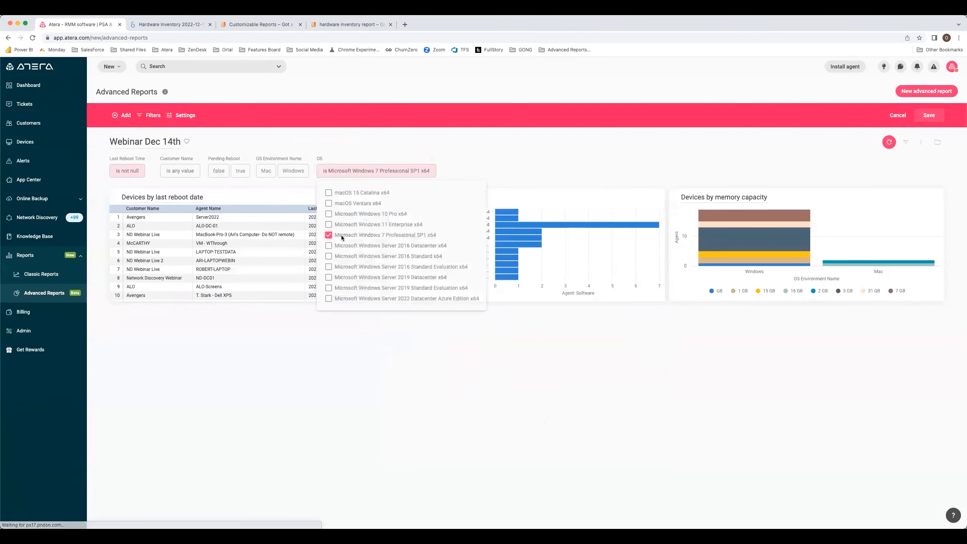
pyautogui.click(521, 175)
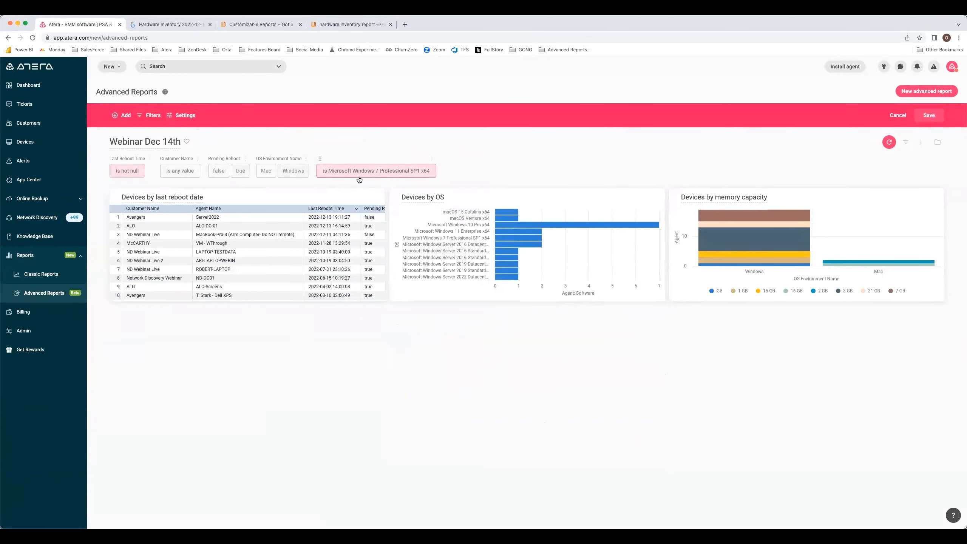
# - Add a dashboard filter on the Agent: Hardware field Memory with default values 7 GB, 31 GB, 16 GB and 15 GB
pyautogui.click(154, 123)
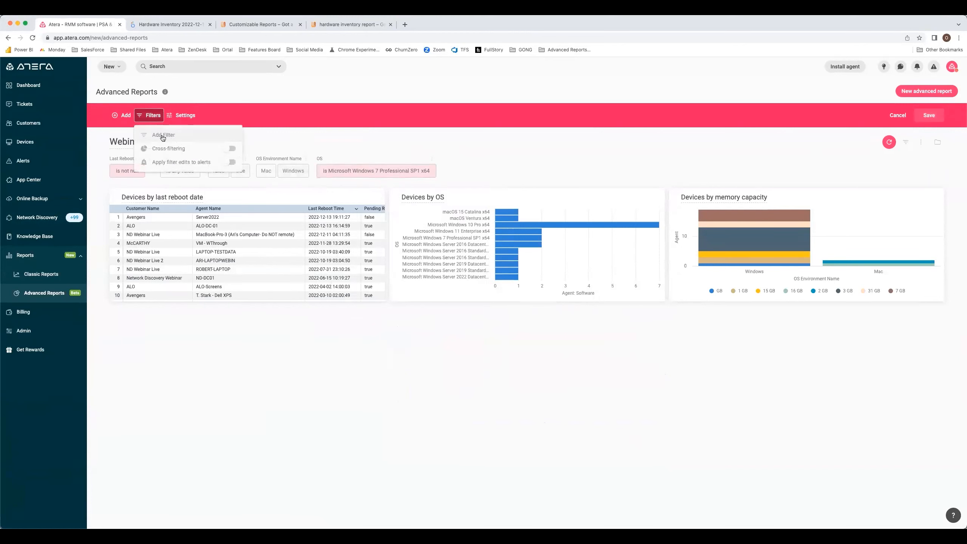
pyautogui.click(178, 137)
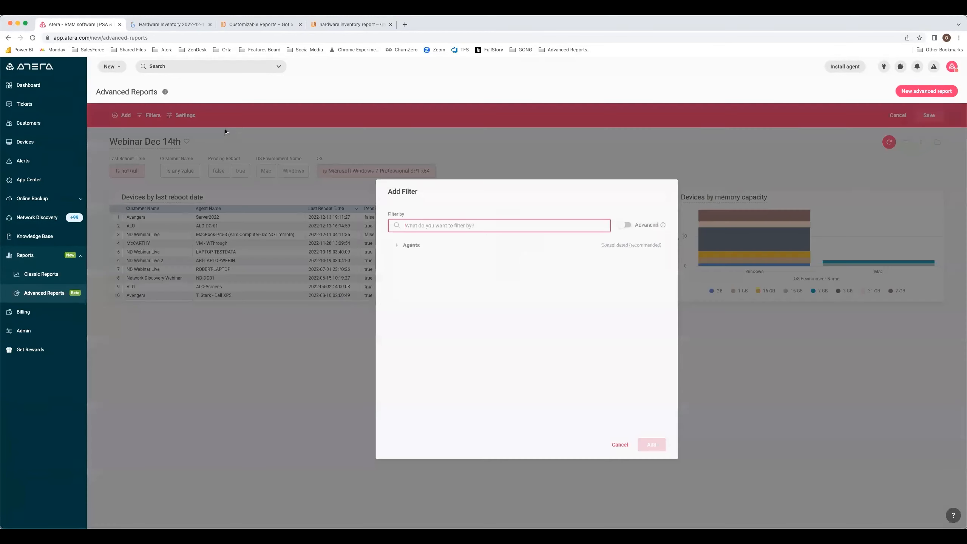
pyautogui.write('memory')
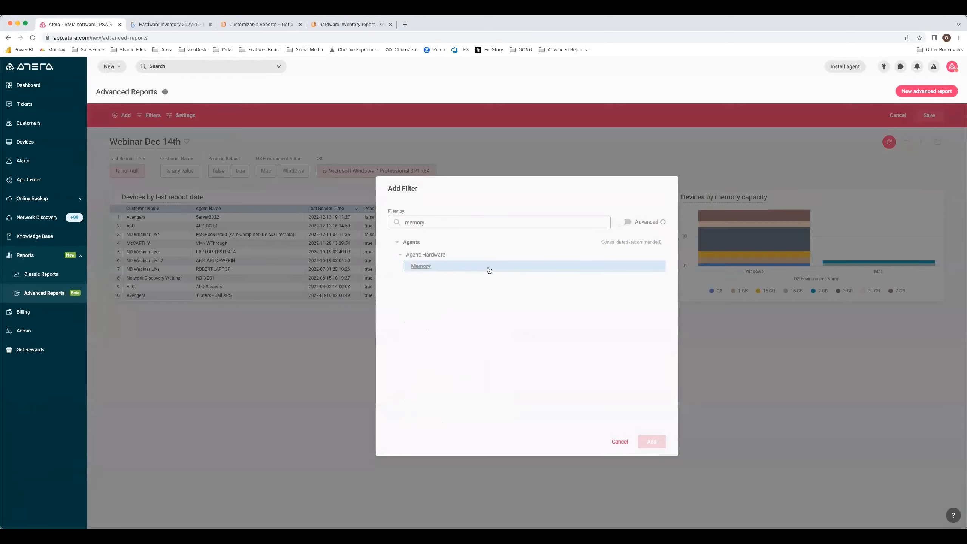
pyautogui.click(489, 270)
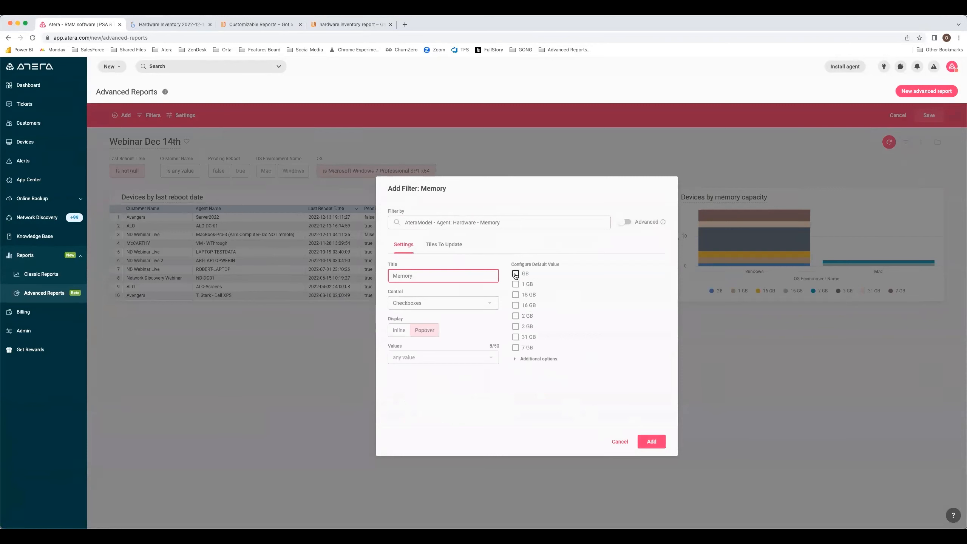
pyautogui.click(515, 284)
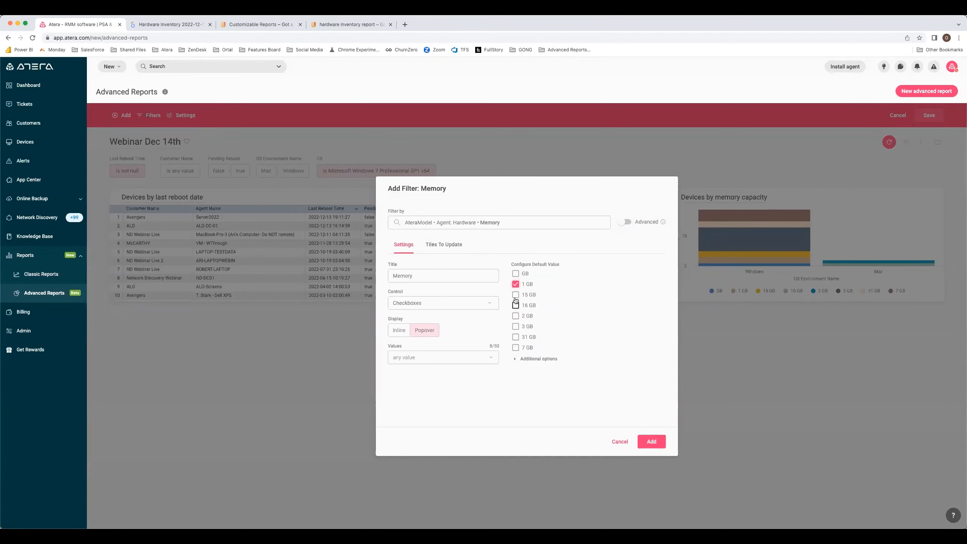
pyautogui.click(516, 316)
pyautogui.click(516, 283)
pyautogui.click(515, 315)
pyautogui.click(515, 348)
pyautogui.click(515, 336)
pyautogui.click(515, 306)
pyautogui.click(515, 295)
pyautogui.click(651, 441)
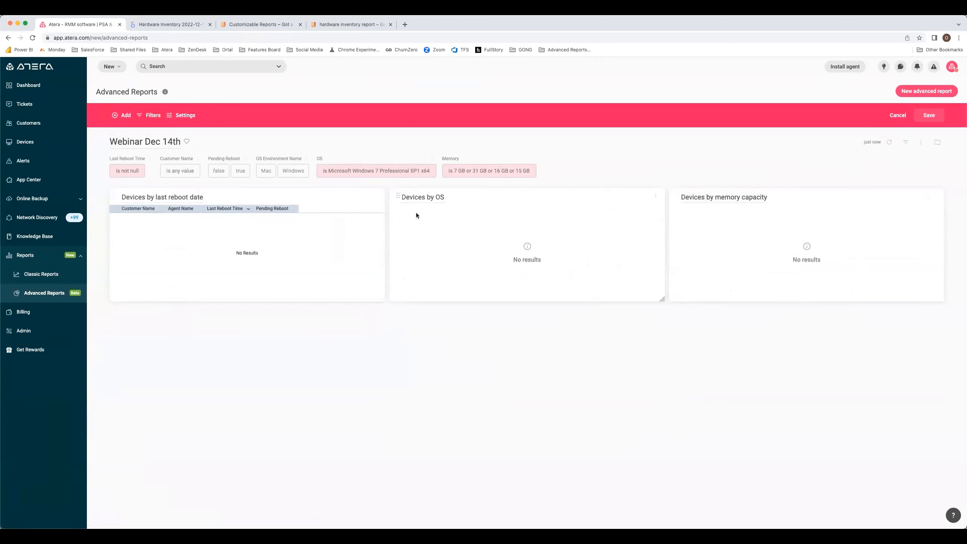
# - Change the Memory filter's selected values to 1 GB, 2 GB and 3 GB only
pyautogui.click(494, 174)
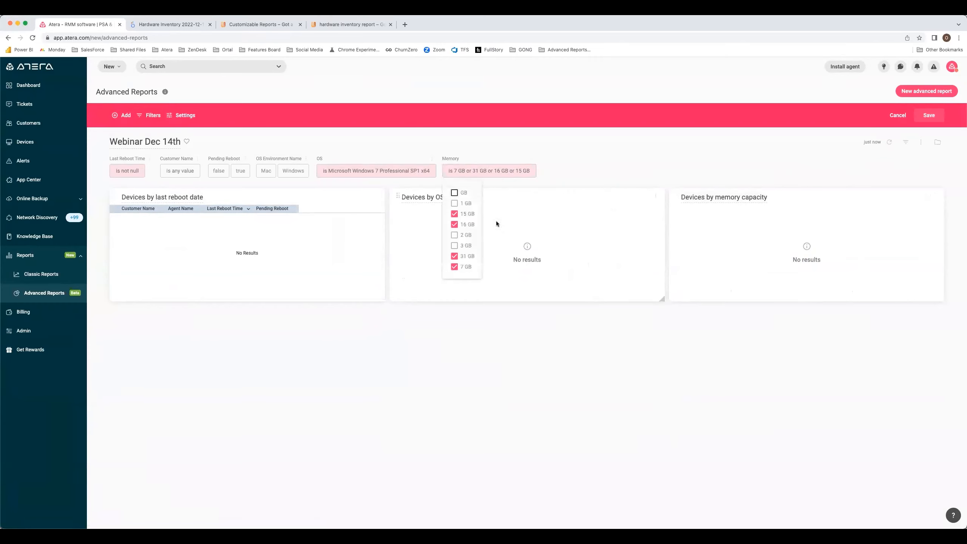
pyautogui.click(454, 224)
pyautogui.click(454, 214)
pyautogui.click(454, 256)
pyautogui.click(454, 267)
pyautogui.click(454, 203)
pyautogui.click(454, 235)
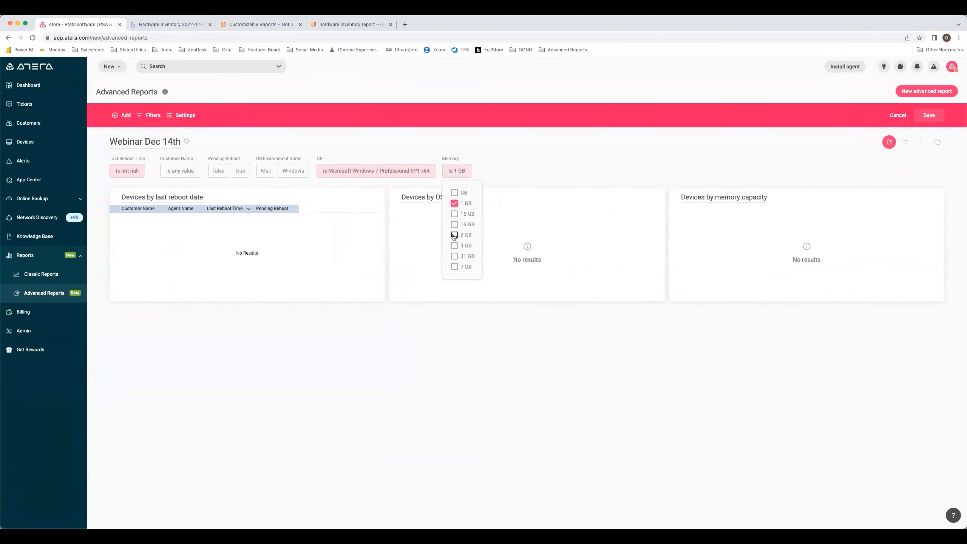
pyautogui.click(454, 245)
pyautogui.click(734, 149)
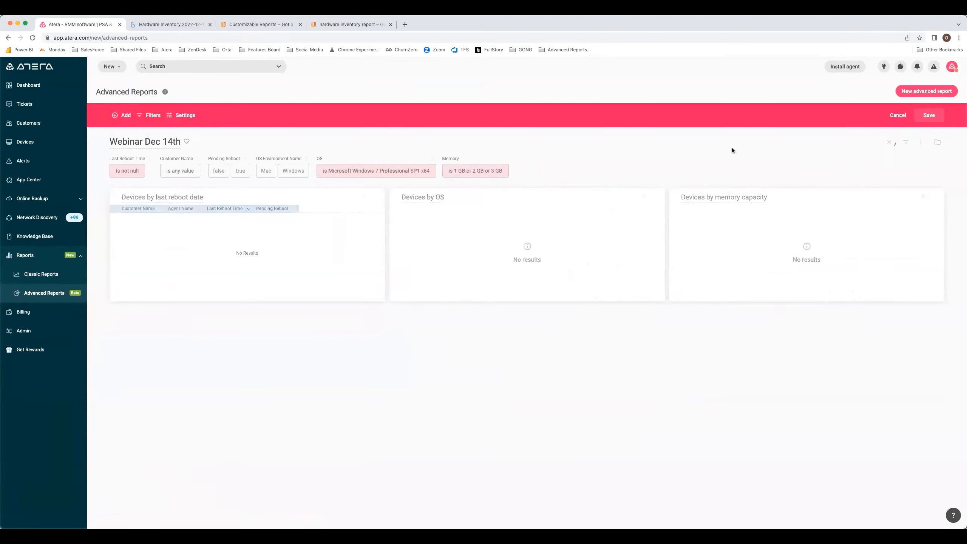
# - Drill into the Windows 7 bar of the Devices by OS chart to view its device list, and close the list
pyautogui.moveTo(778, 247)
pyautogui.moveTo(605, 252)
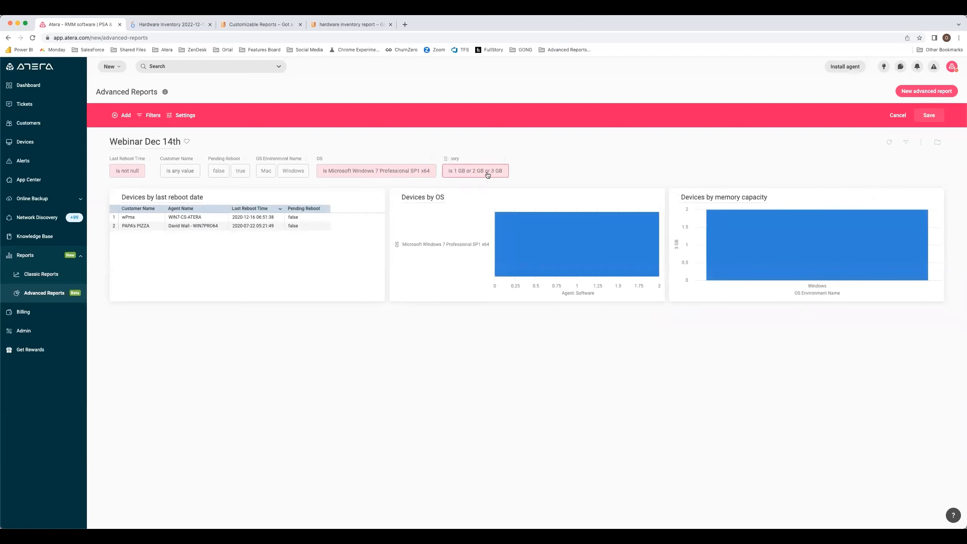
pyautogui.click(642, 261)
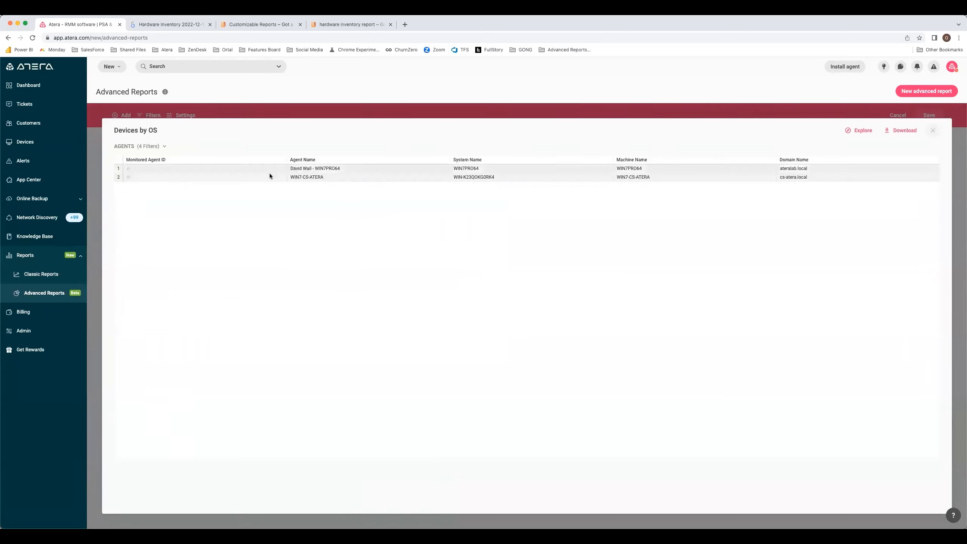
pyautogui.click(933, 131)
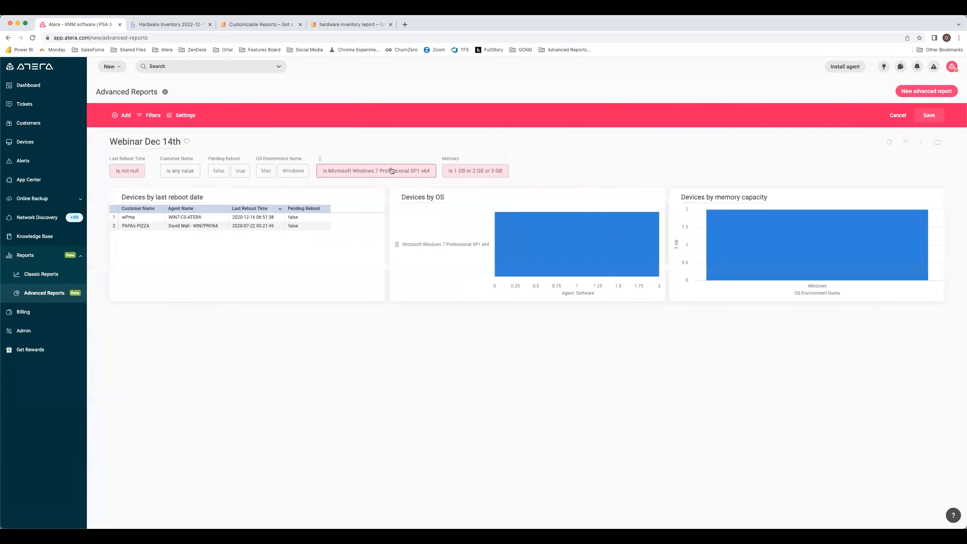
# - Save the Webinar Dec 14th dashboard with its new filters and reset the dashboard filters
pyautogui.click(922, 143)
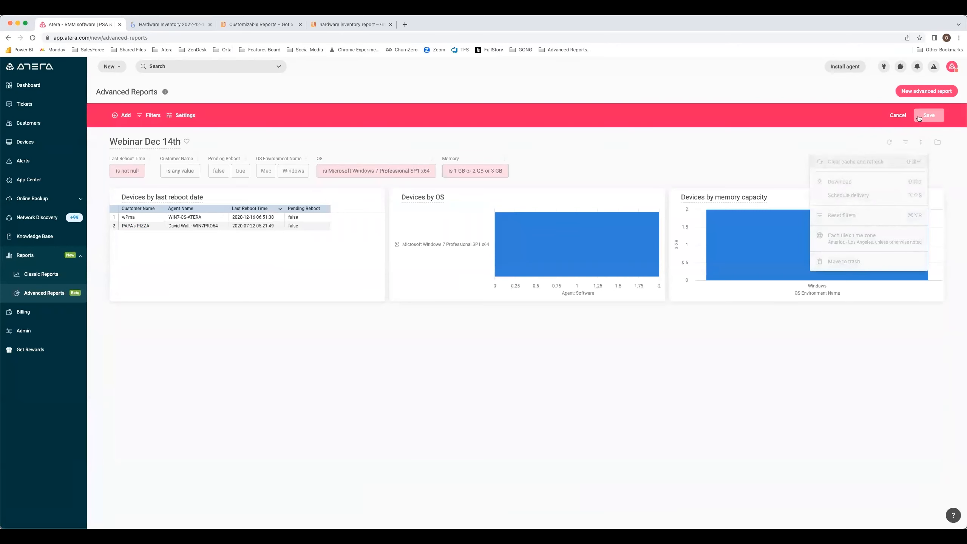
pyautogui.click(897, 116)
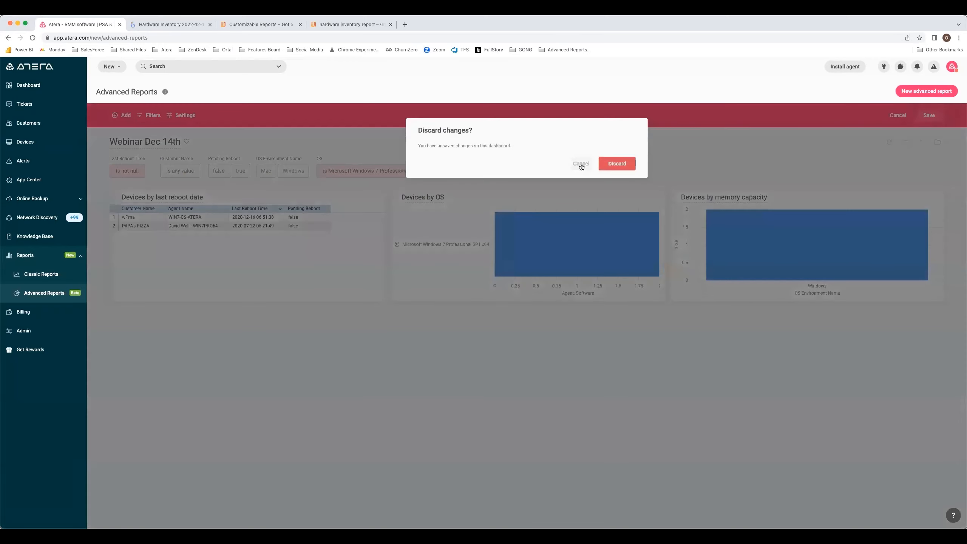
pyautogui.click(581, 165)
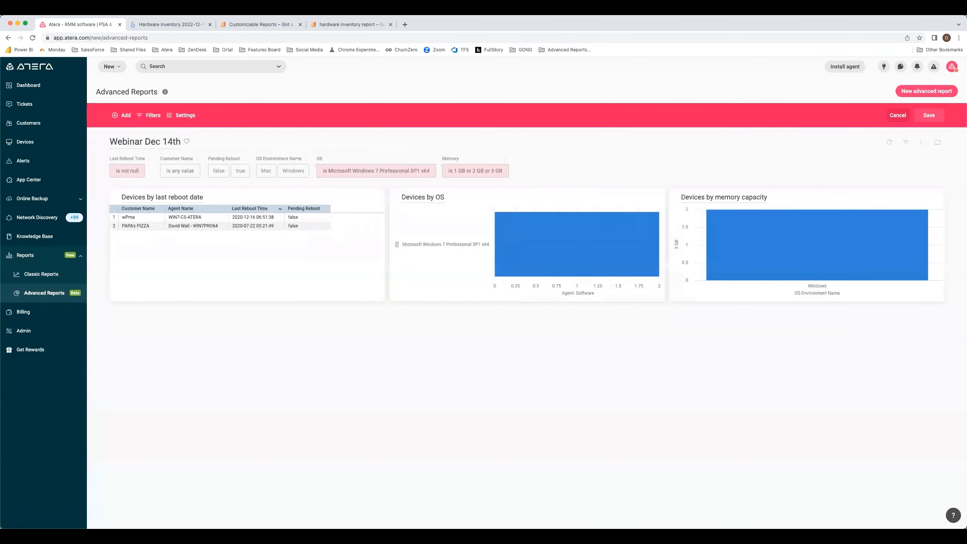
pyautogui.click(928, 117)
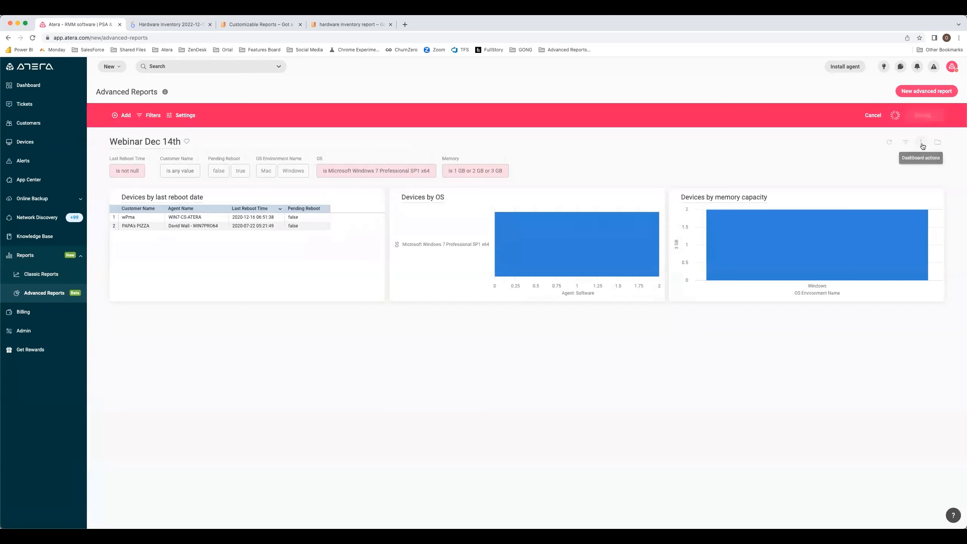
pyautogui.click(924, 119)
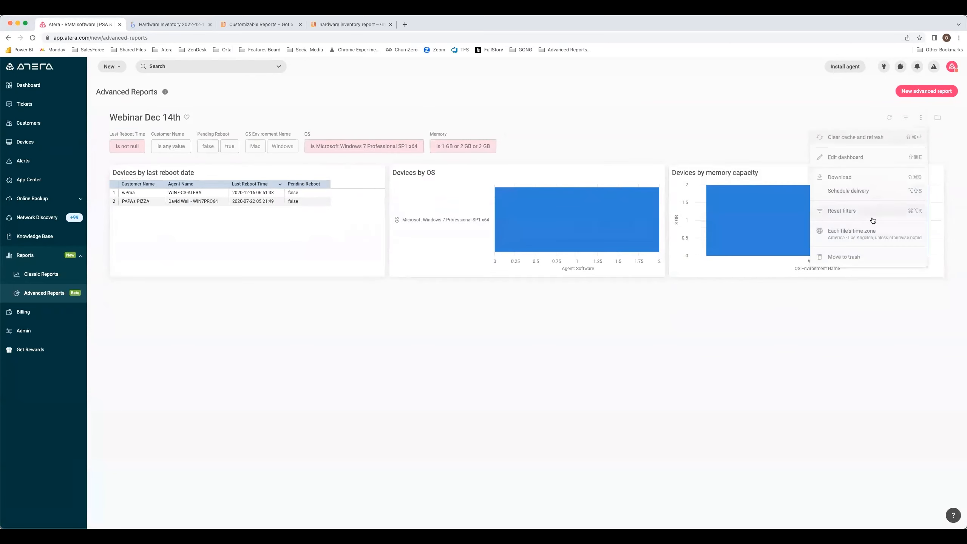
pyautogui.click(866, 215)
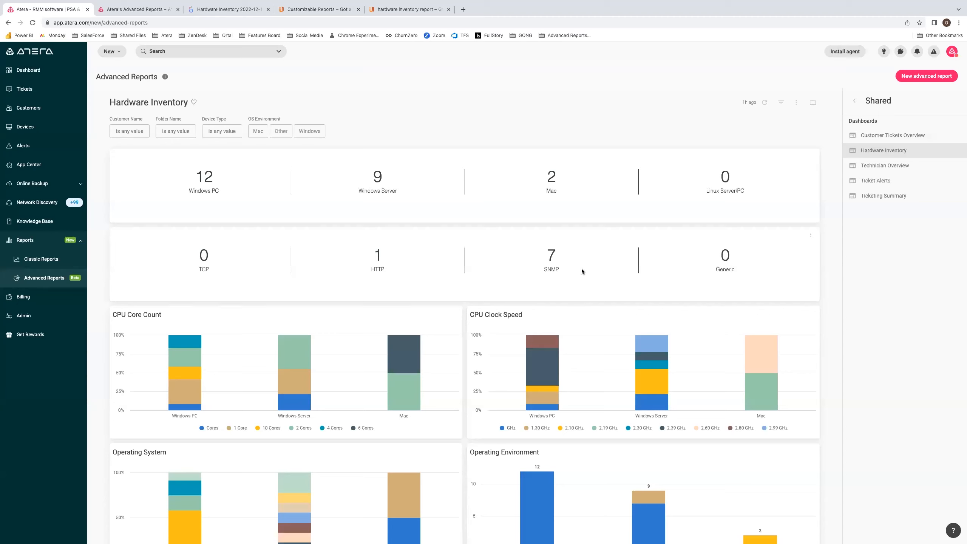
# - Create a new advanced report exploring the Agents view and search its fields for "cpu"
pyautogui.click(924, 76)
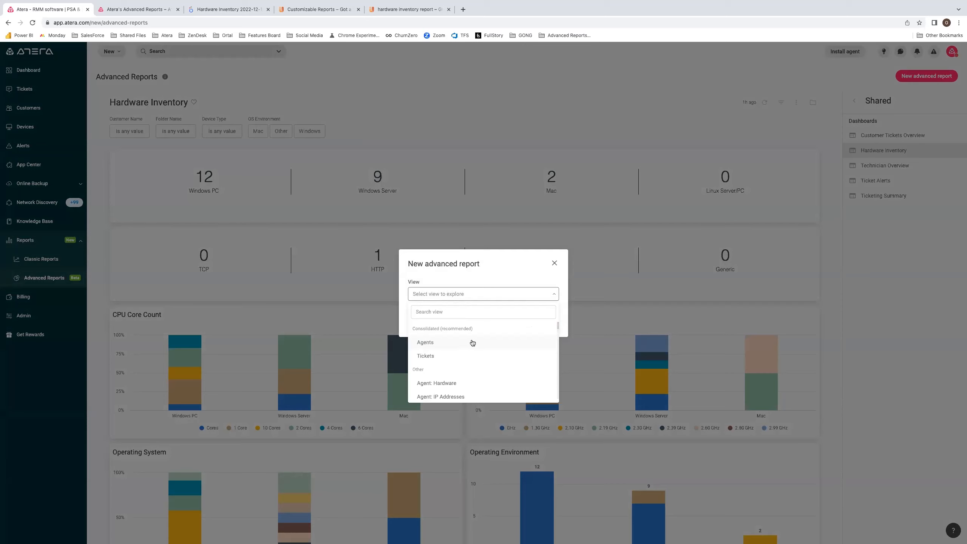
pyautogui.click(472, 342)
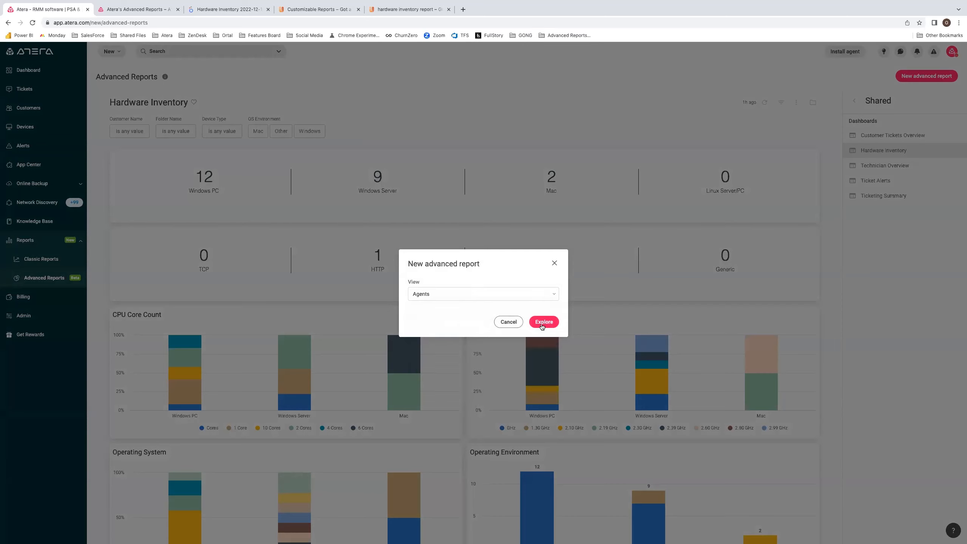
pyautogui.click(538, 326)
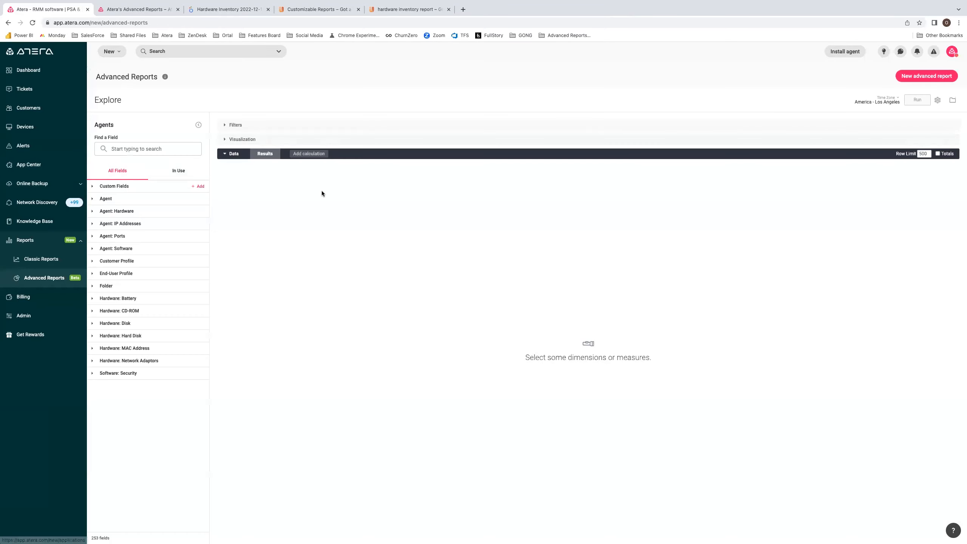
pyautogui.click(133, 150)
pyautogui.write('cpu')
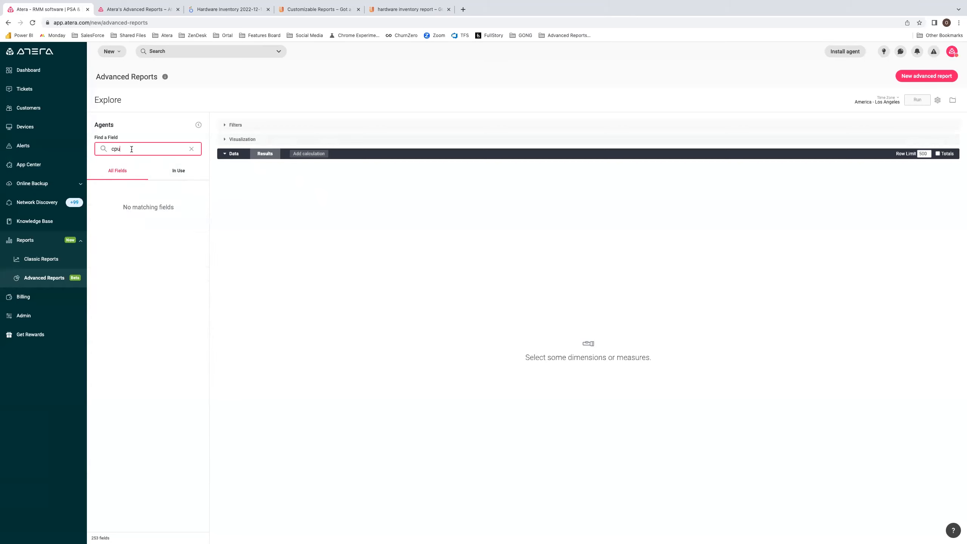
# - Clear the field search and look through the Agent: Hardware group for processor-related fields
pyautogui.click(192, 149)
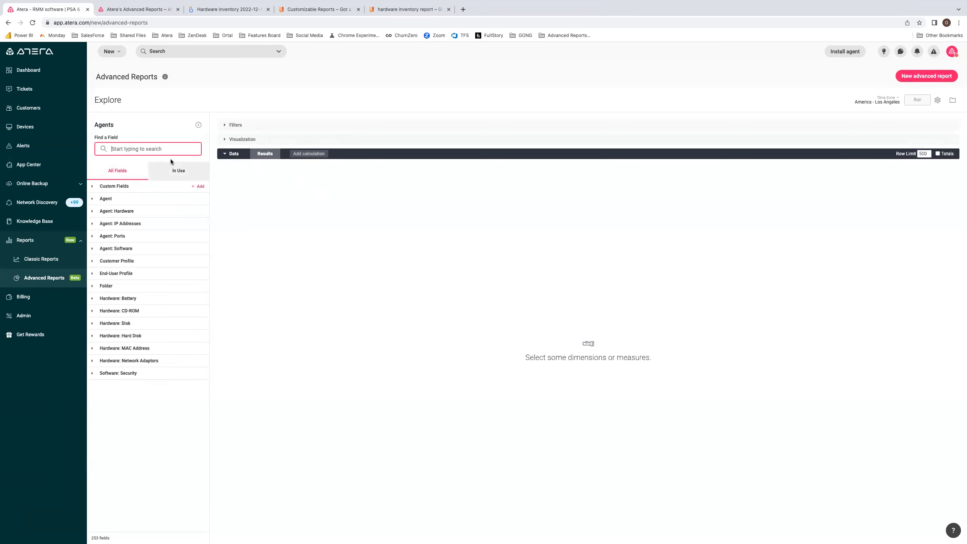
pyautogui.click(92, 212)
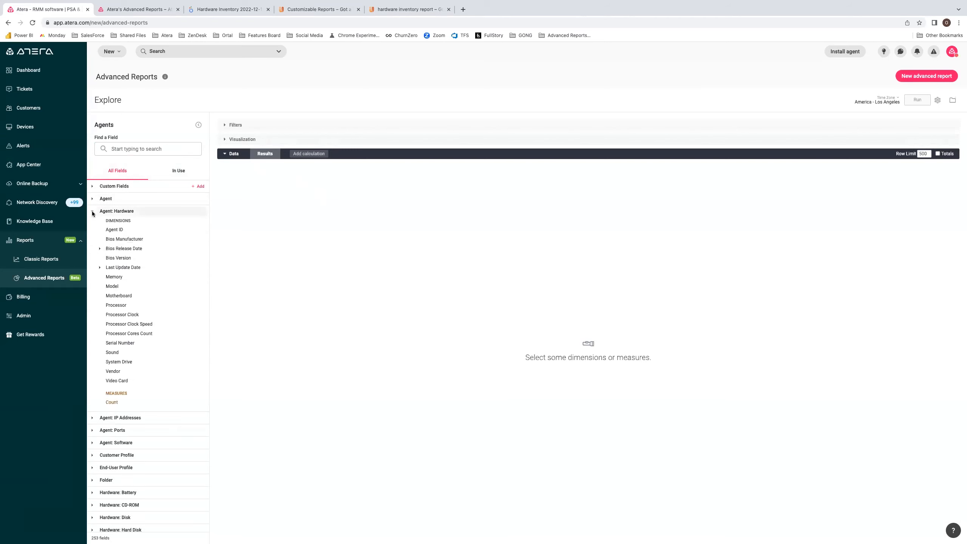
pyautogui.scroll(-1, 126, 237)
pyautogui.scroll(-1, 126, 236)
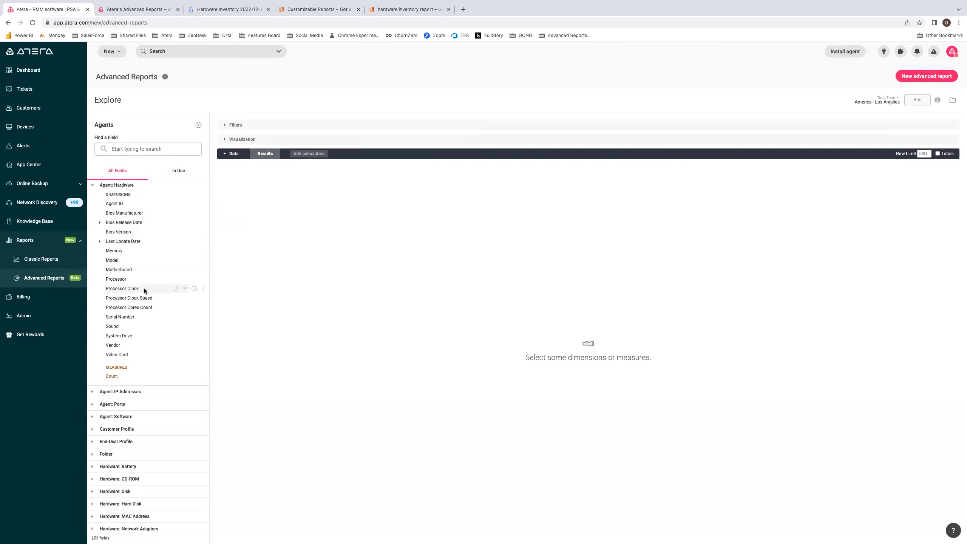
pyautogui.scroll(-1, 144, 288)
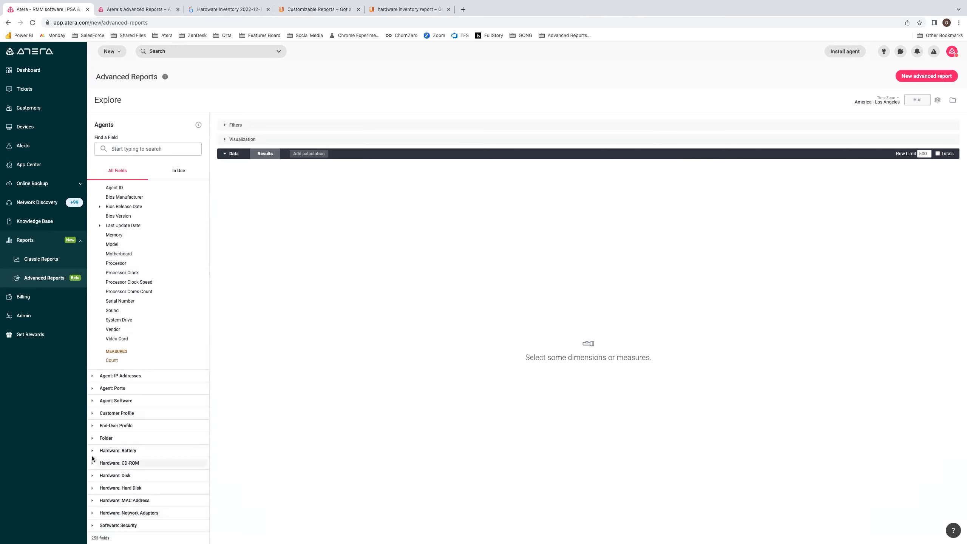
pyautogui.scroll(1, 114, 449)
pyautogui.scroll(1, 113, 446)
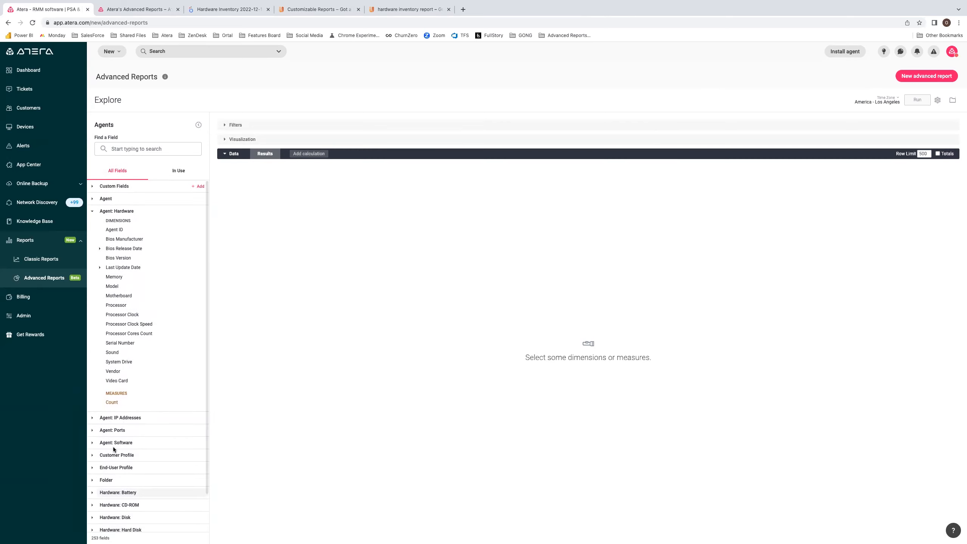
# - Add the Processor Clock hardware field to the report and take it out again
pyautogui.click(121, 314)
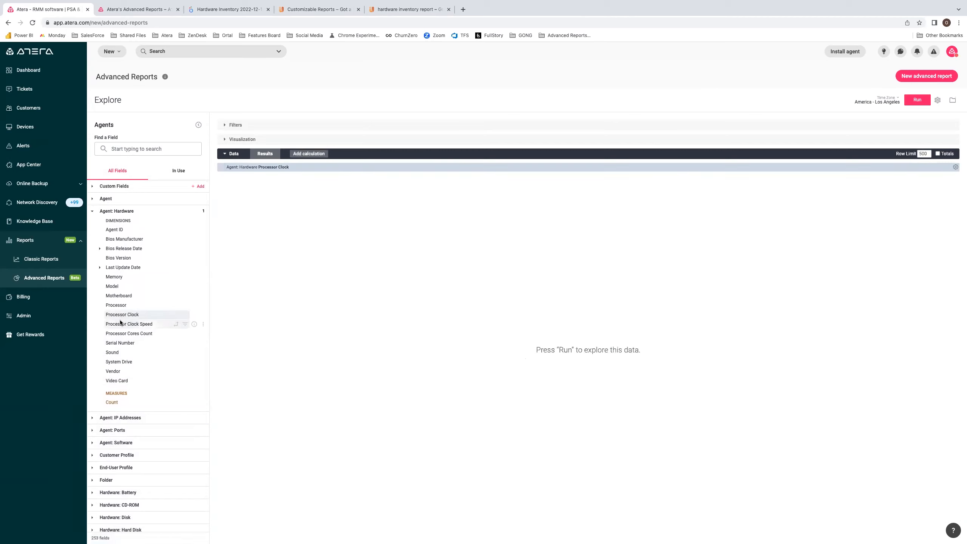
pyautogui.click(120, 314)
pyautogui.scroll(-1, 122, 314)
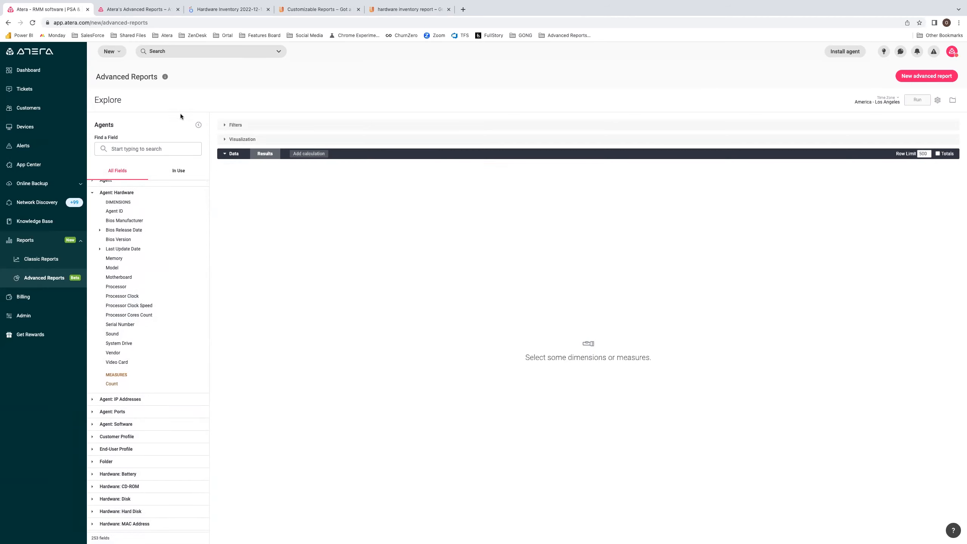
# - Search the views offered for a new advanced report for "cpu", and close the dialog without creating one
pyautogui.click(919, 79)
pyautogui.click(474, 297)
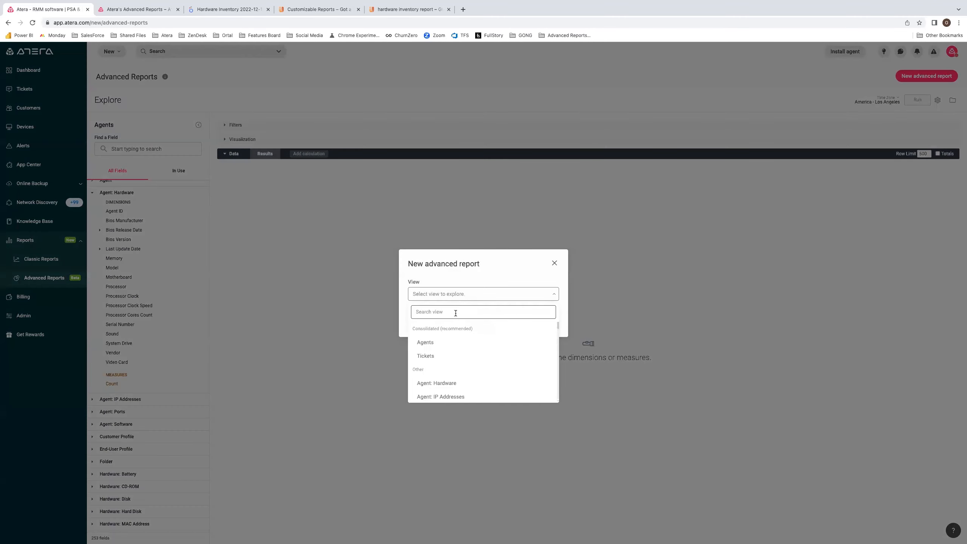
pyautogui.write('cpu')
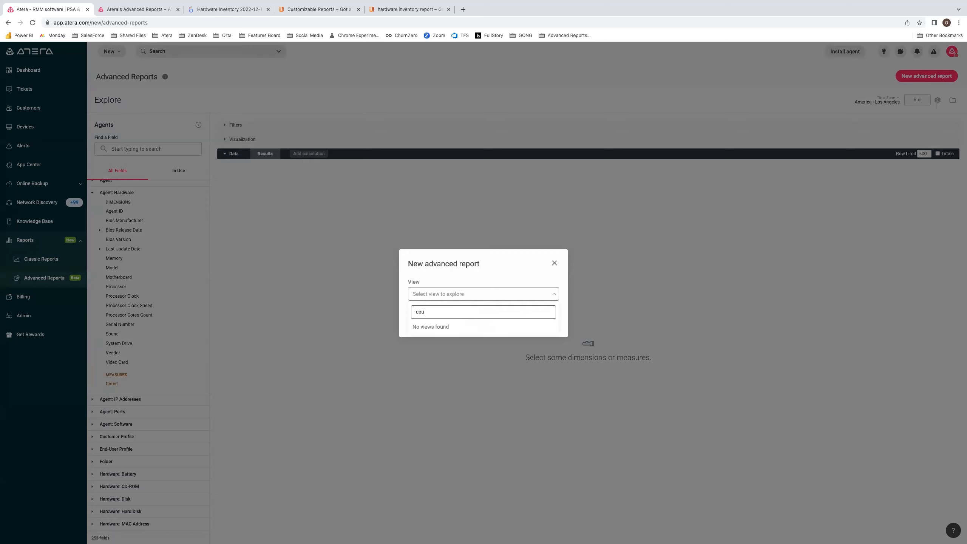
pyautogui.press('BackSpace')
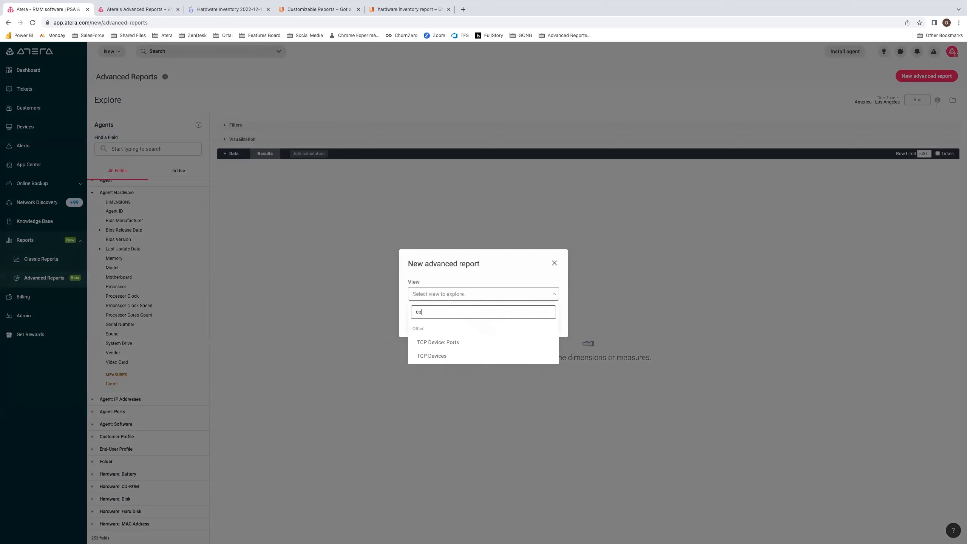
pyautogui.press('BackSpace')
pyautogui.press('BackSpace')
pyautogui.click(554, 264)
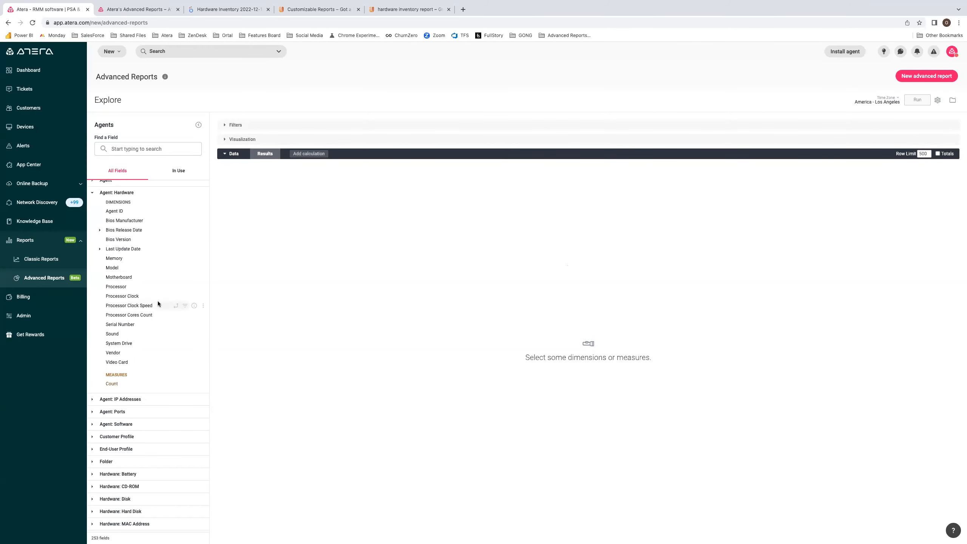
# - Add the Battery Health and Full Charge Capacity fields from Hardware: Battery and run the report
pyautogui.scroll(-1, 98, 350)
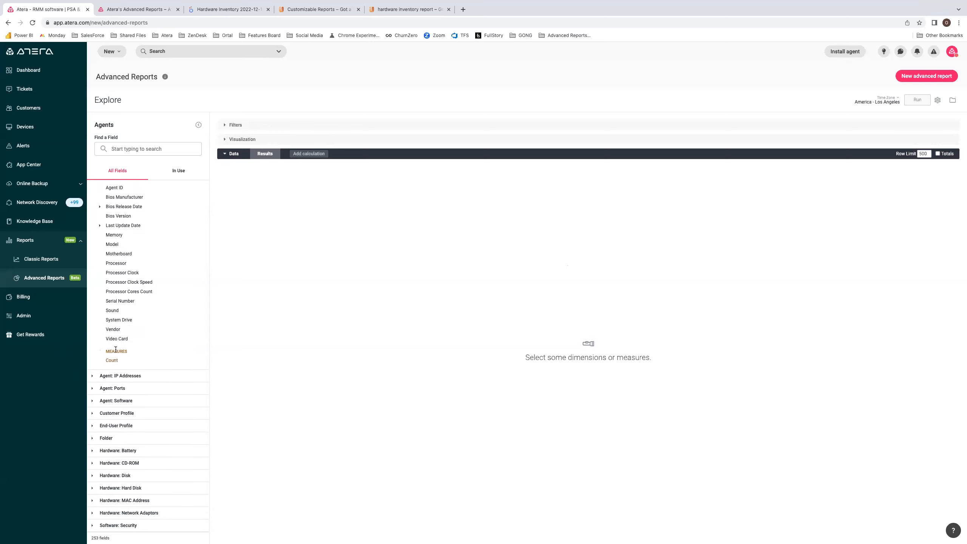
pyautogui.click(114, 450)
pyautogui.scroll(-3, 113, 410)
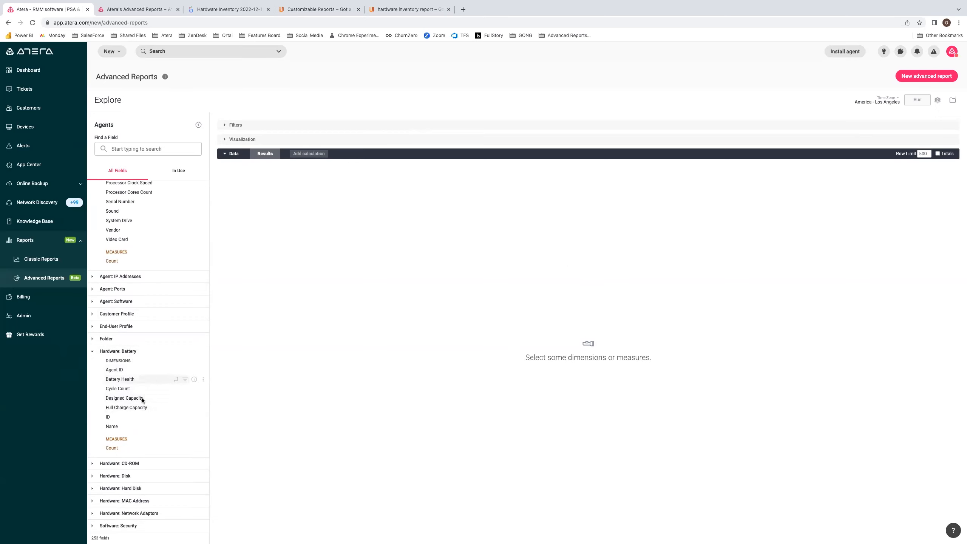
pyautogui.click(140, 380)
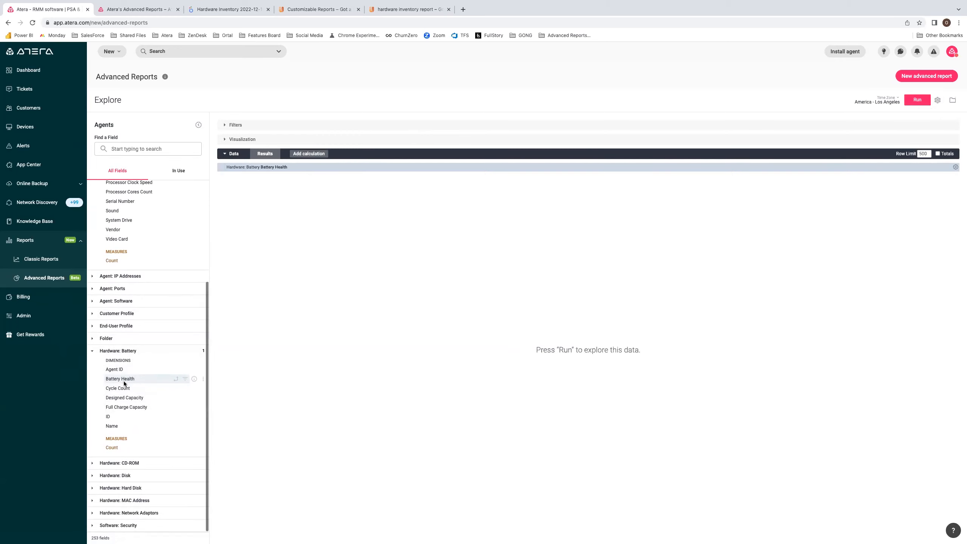
pyautogui.click(148, 406)
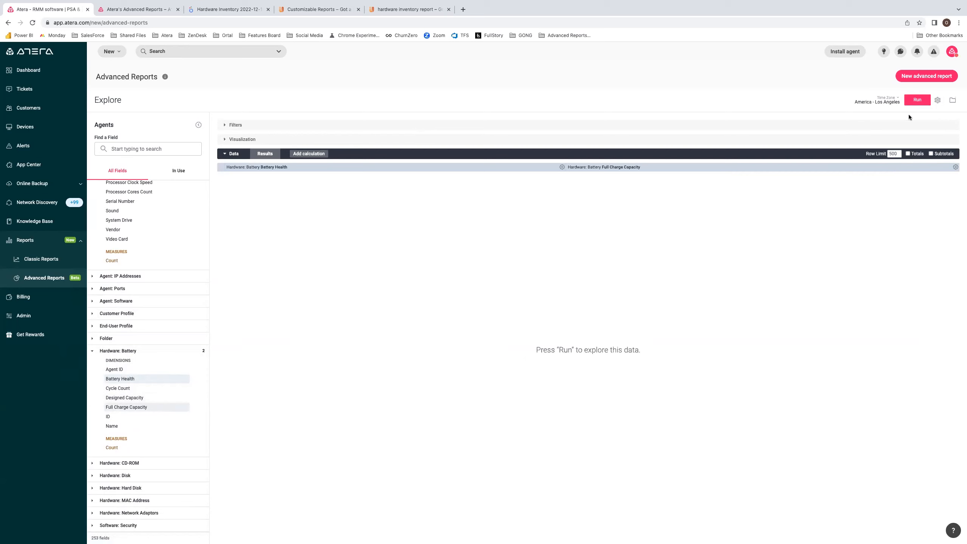
pyautogui.click(920, 103)
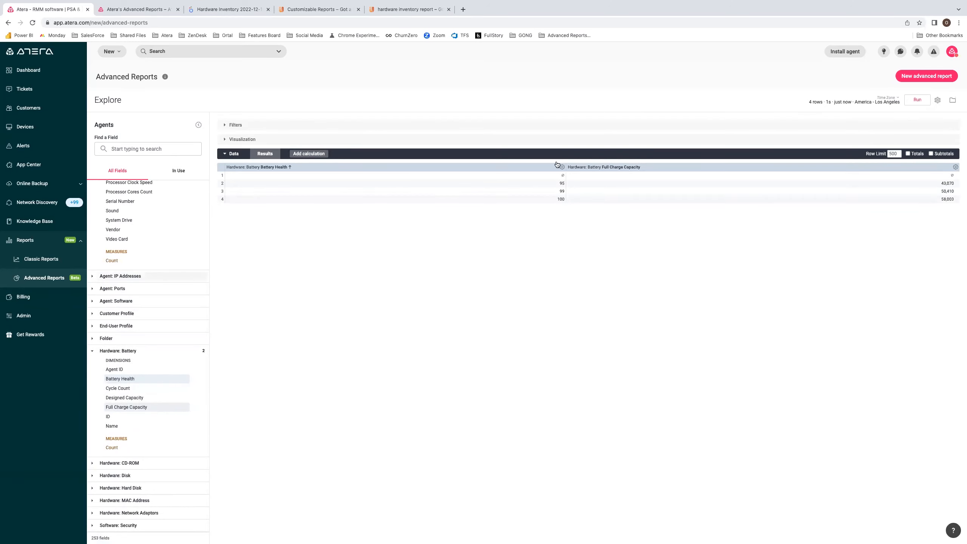
pyautogui.click(938, 100)
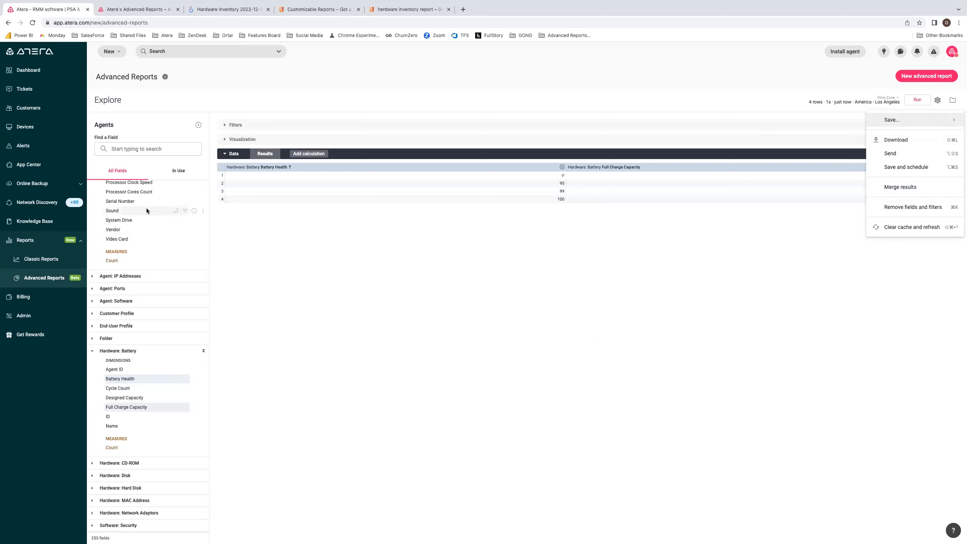
pyautogui.click(354, 225)
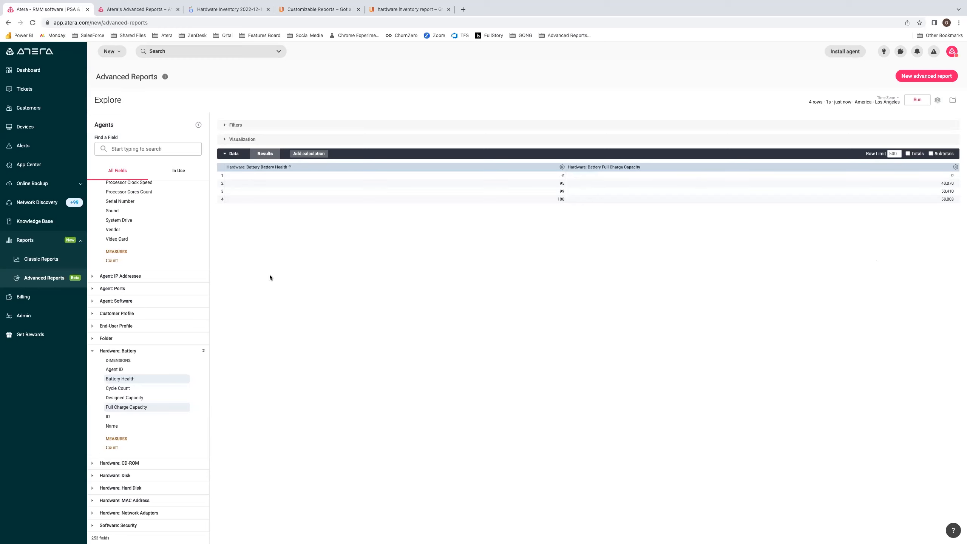
# - Remove the report's existing fields and filters, and add the Anti Virus Name and Anti Virus Status fields
pyautogui.click(139, 151)
pyautogui.write('anti')
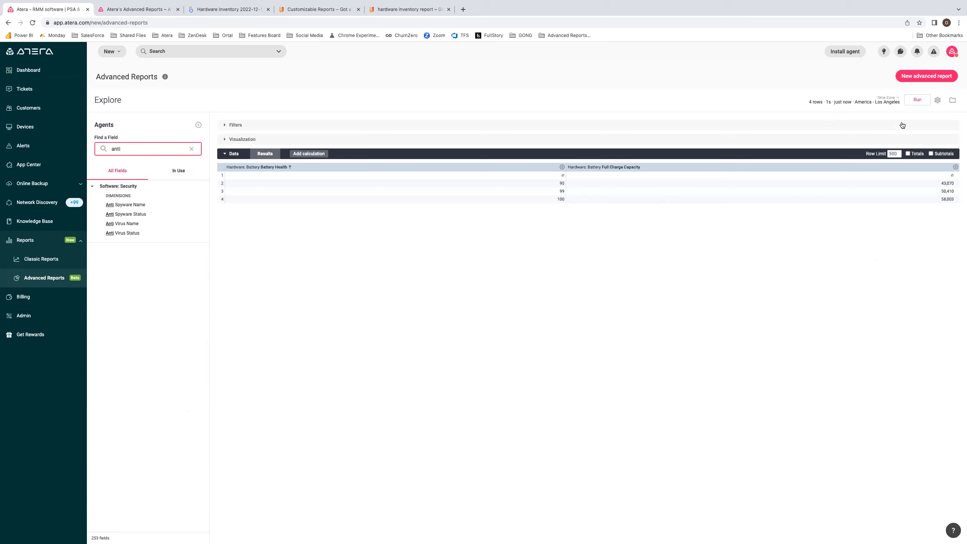
pyautogui.click(937, 99)
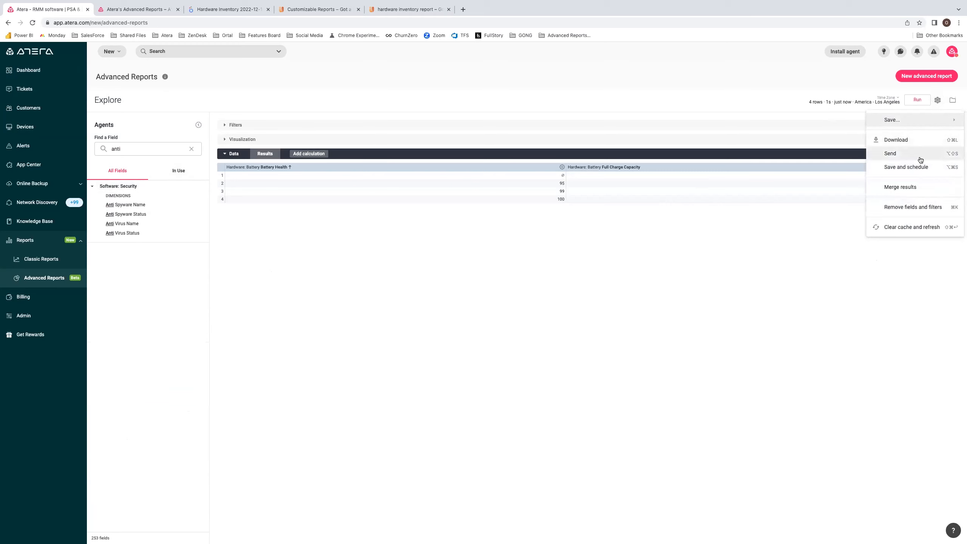
pyautogui.click(915, 208)
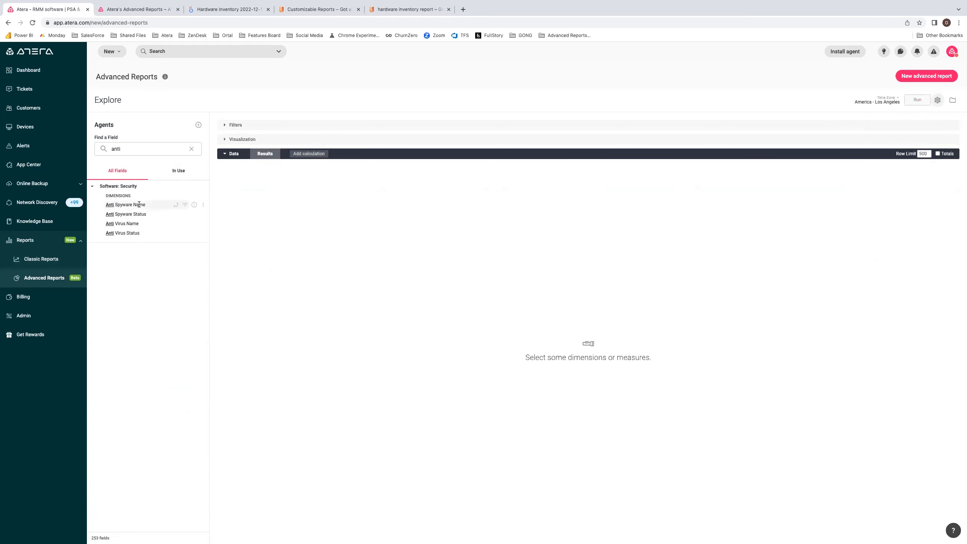
pyautogui.click(145, 222)
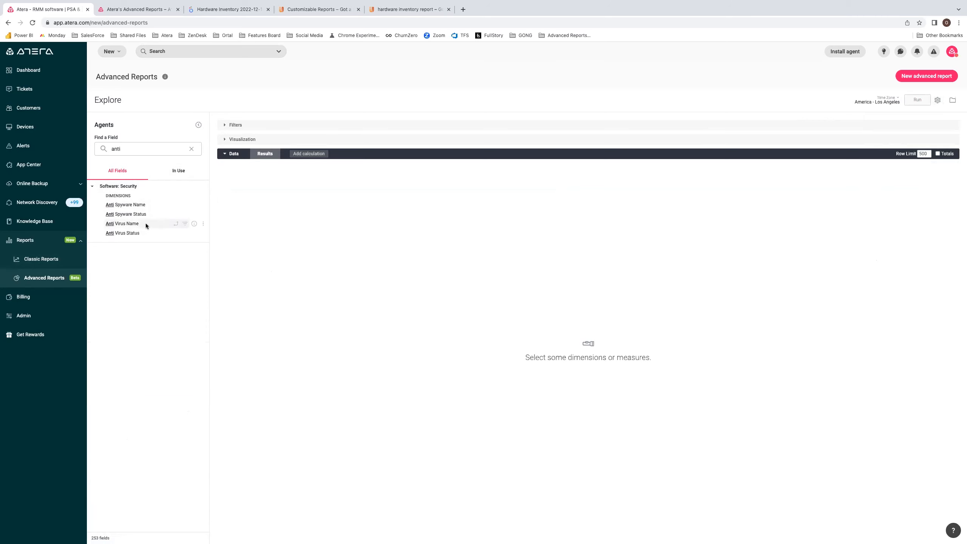
pyautogui.click(146, 233)
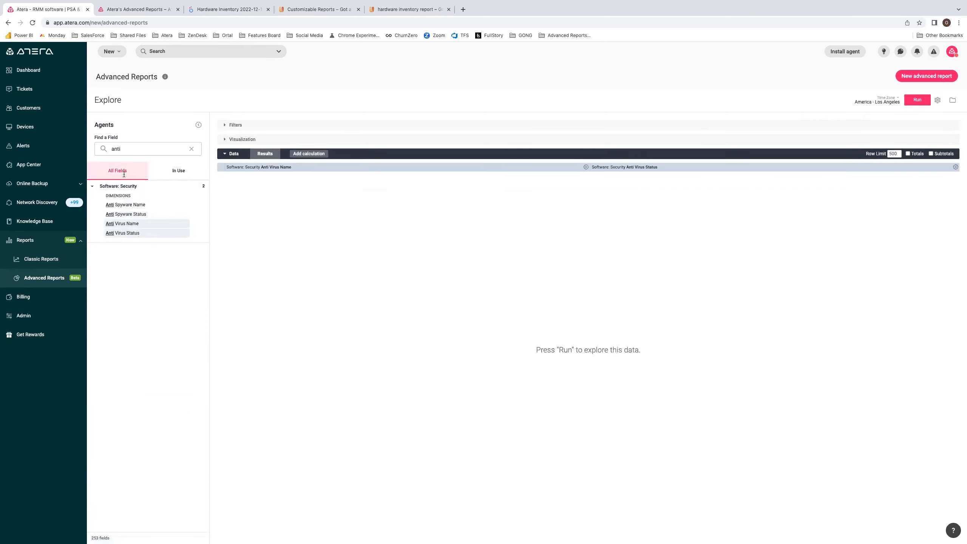
# - Clear the field search, add the Agent Name field from the Agent group, and run the report
pyautogui.click(92, 186)
pyautogui.click(192, 148)
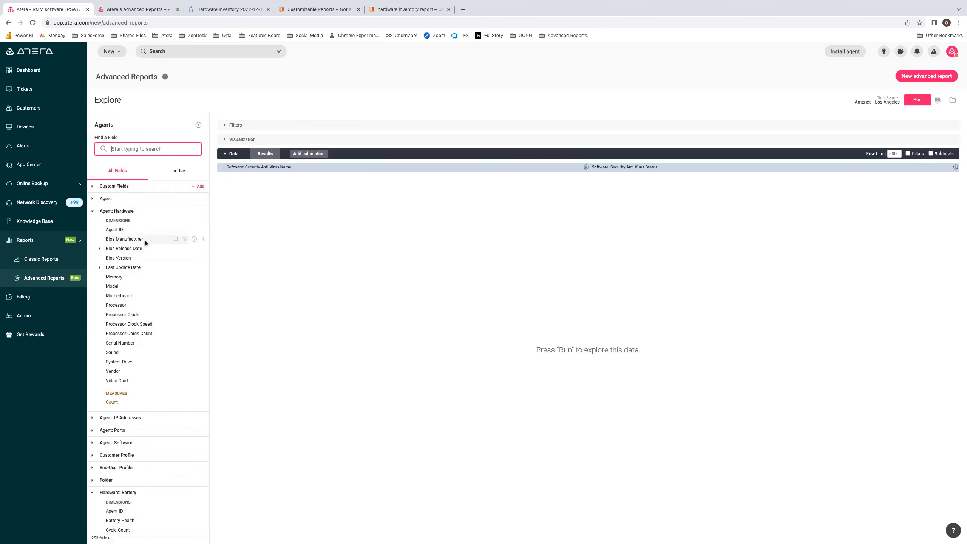
pyautogui.click(114, 198)
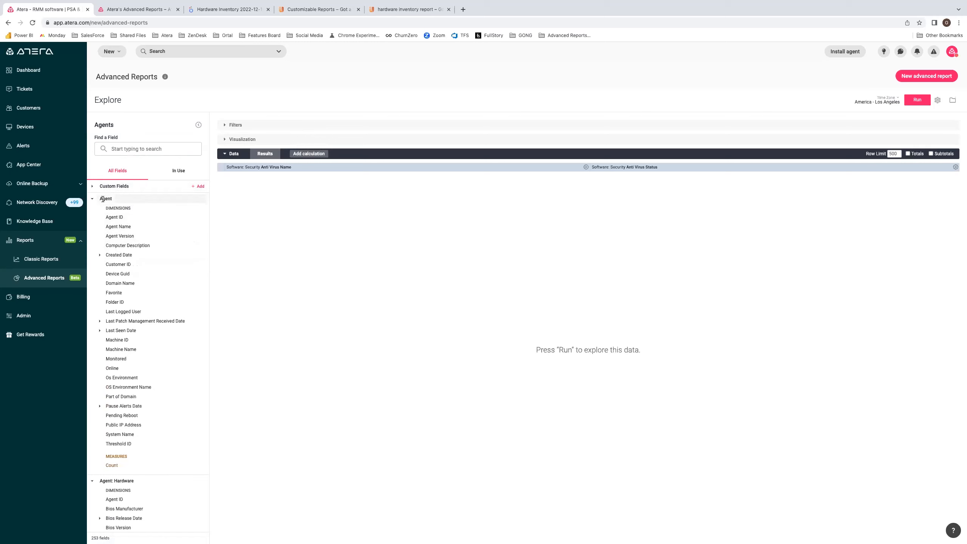
pyautogui.click(135, 228)
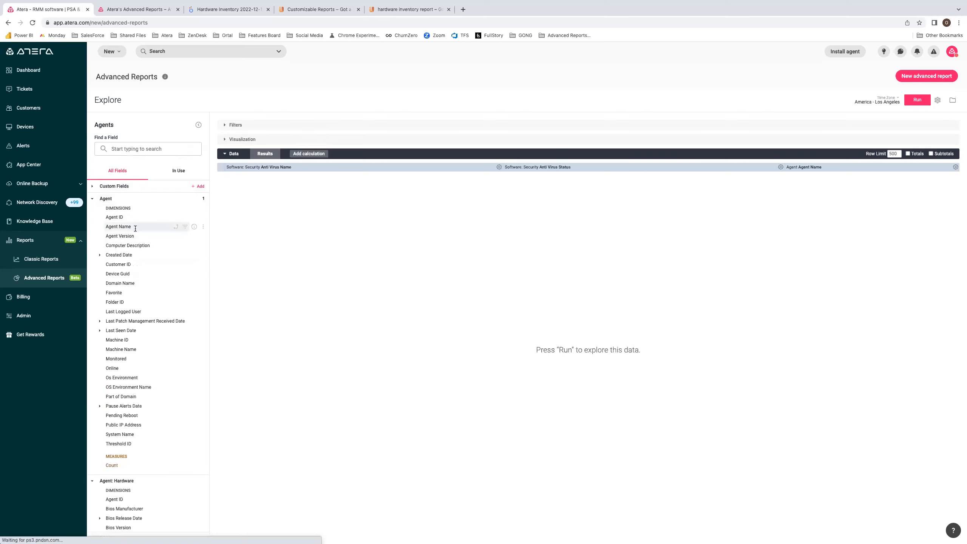
pyautogui.click(917, 100)
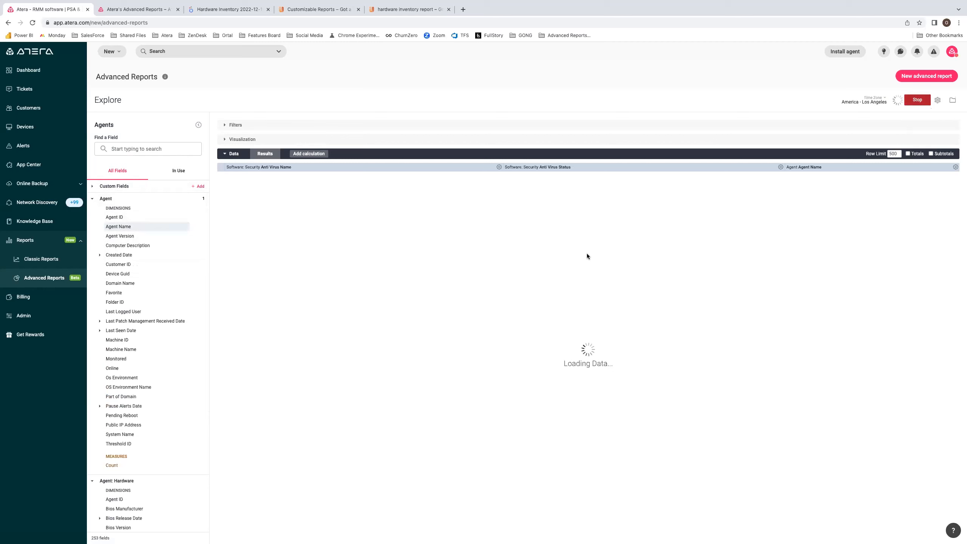
# - Search for "customer n", add the Customer Name field from Customer Profile, and rerun the report
pyautogui.click(135, 148)
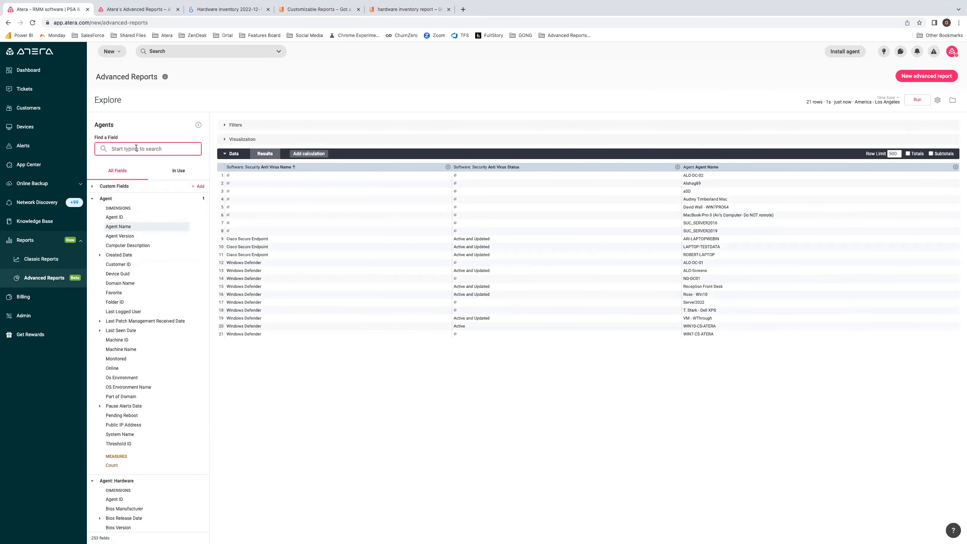
pyautogui.write('ustomer')
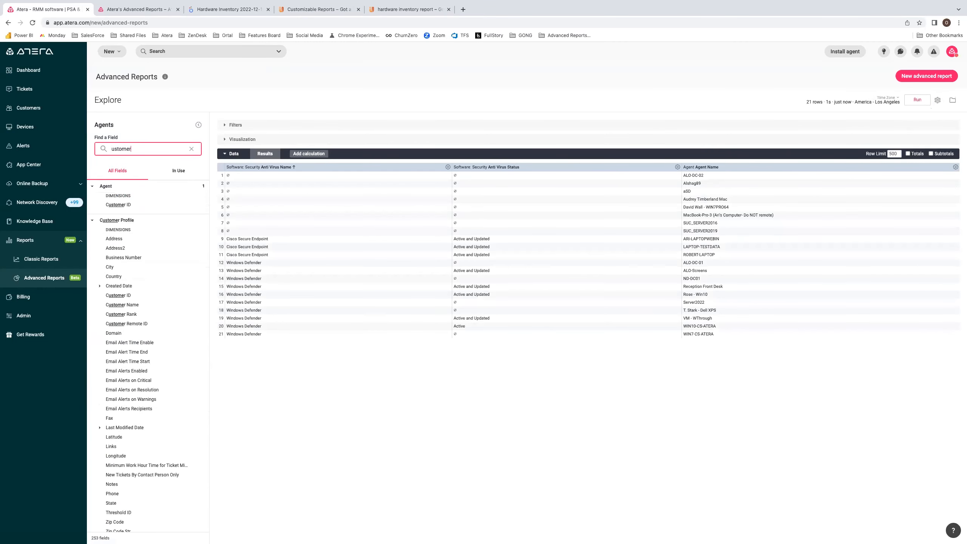
pyautogui.click(113, 149)
pyautogui.write('c')
pyautogui.click(136, 149)
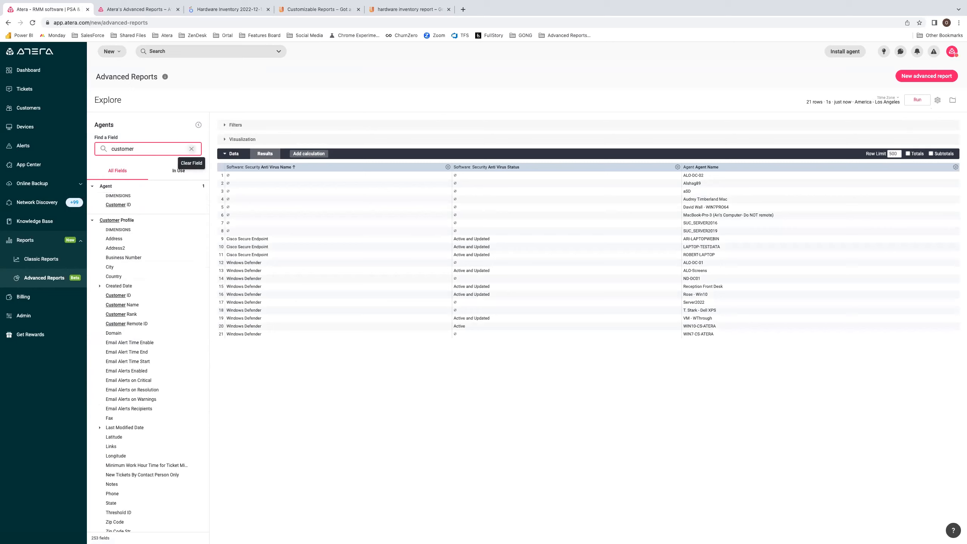
pyautogui.write('n')
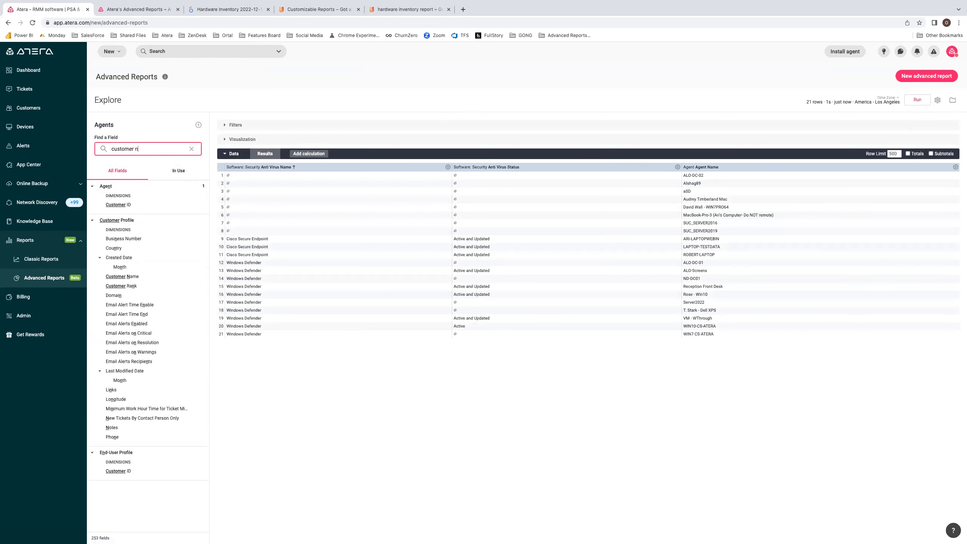
pyautogui.click(145, 276)
pyautogui.click(918, 100)
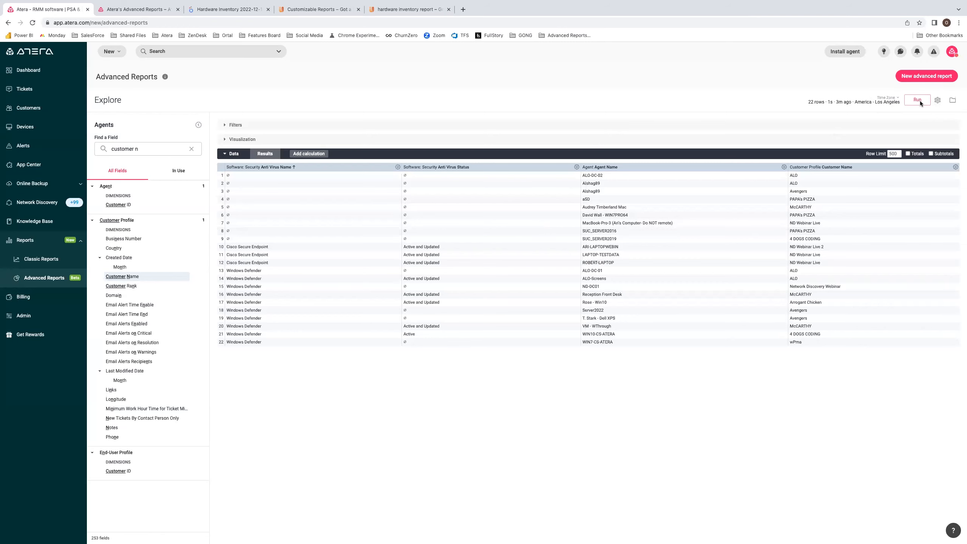
# - Create a new advanced report exploring the Agents view
pyautogui.click(925, 76)
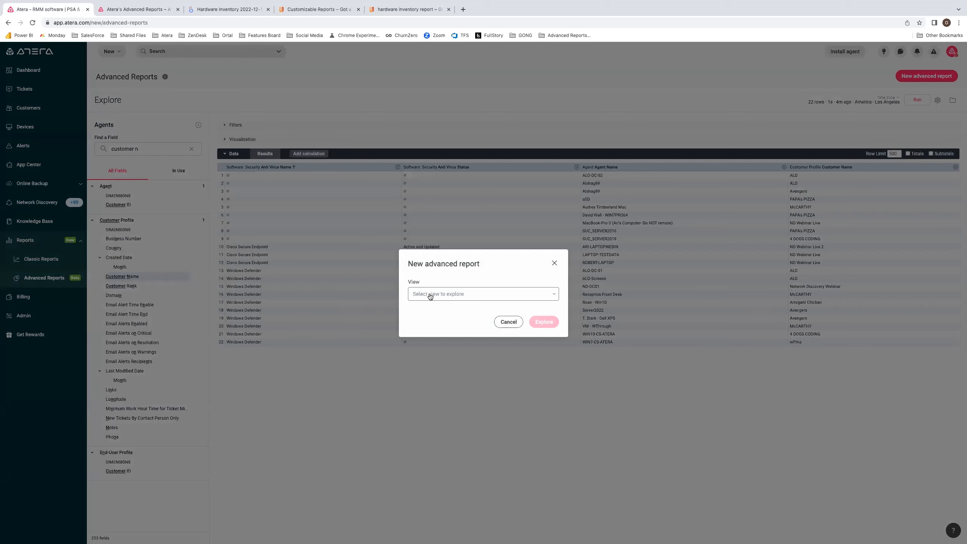
pyautogui.click(431, 295)
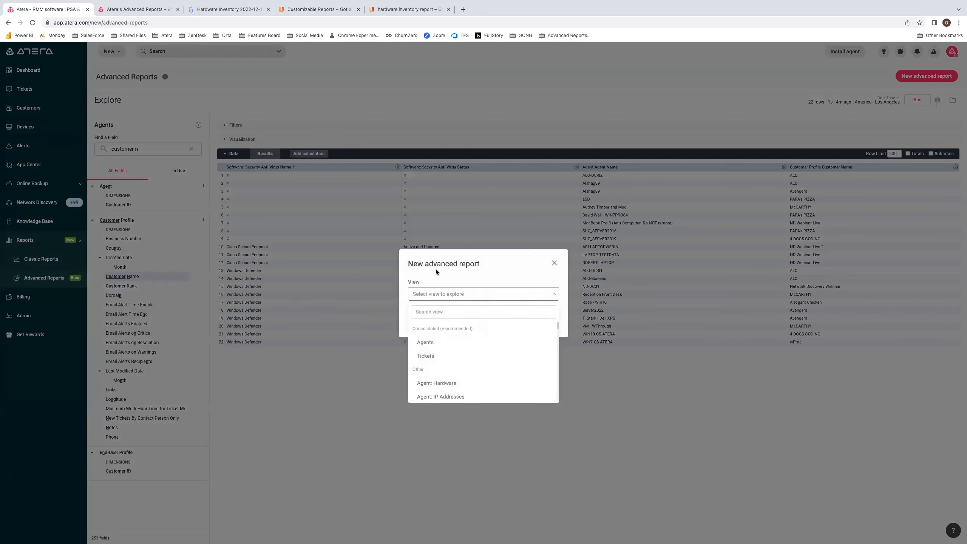
pyautogui.click(458, 338)
pyautogui.click(543, 322)
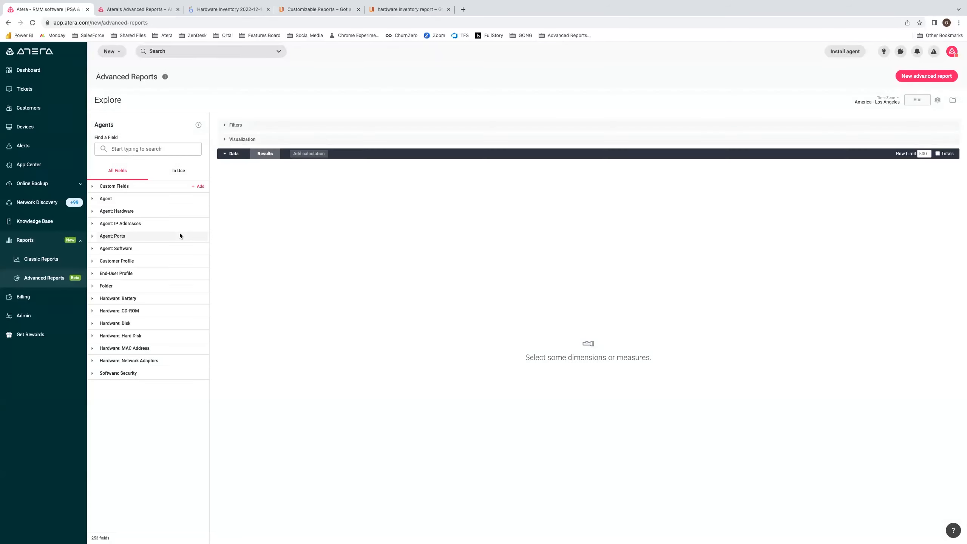
# - Add the Customer Name field from Customer Profile and the Agent Name field from Agent, and run the report
pyautogui.click(133, 149)
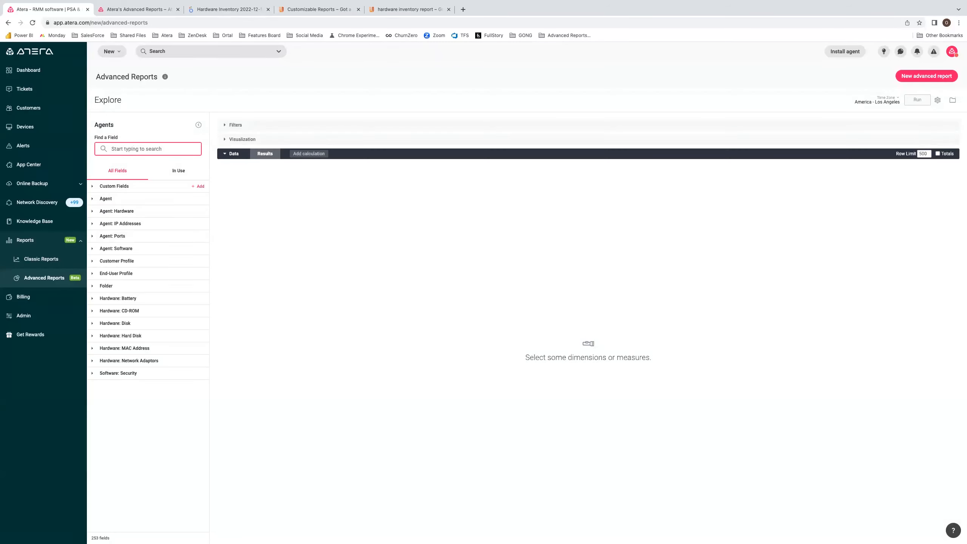
pyautogui.write('customer na')
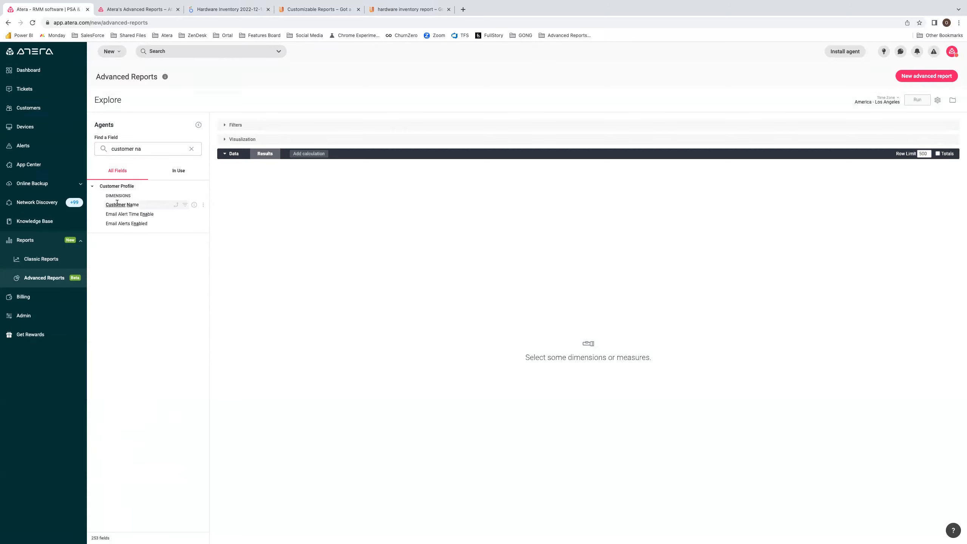
pyautogui.click(117, 204)
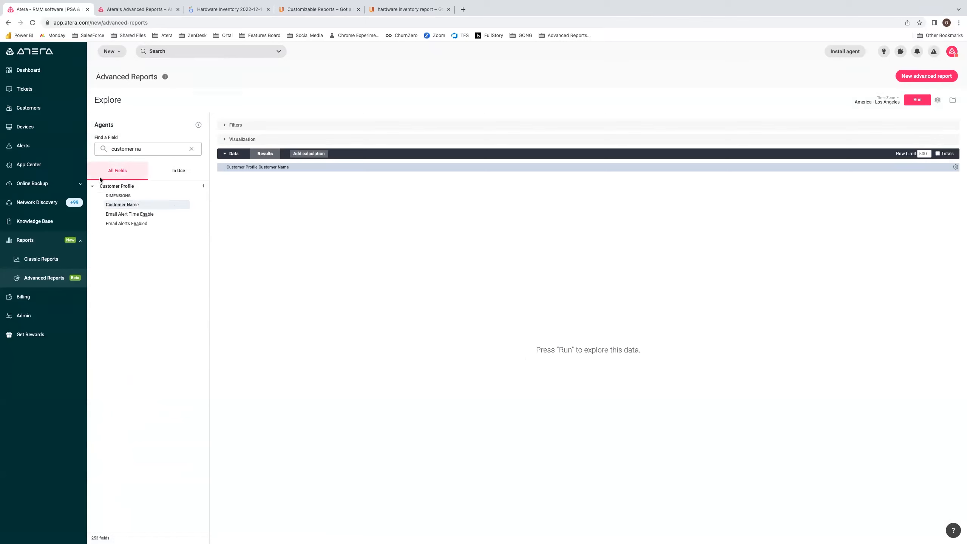
pyautogui.click(152, 151)
pyautogui.write('agen')
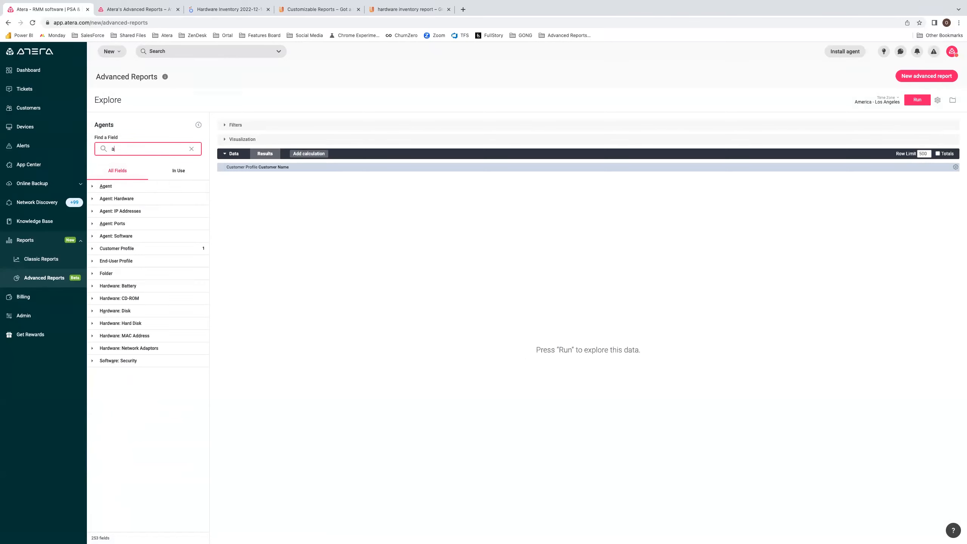
pyautogui.write('t n')
pyautogui.click(117, 214)
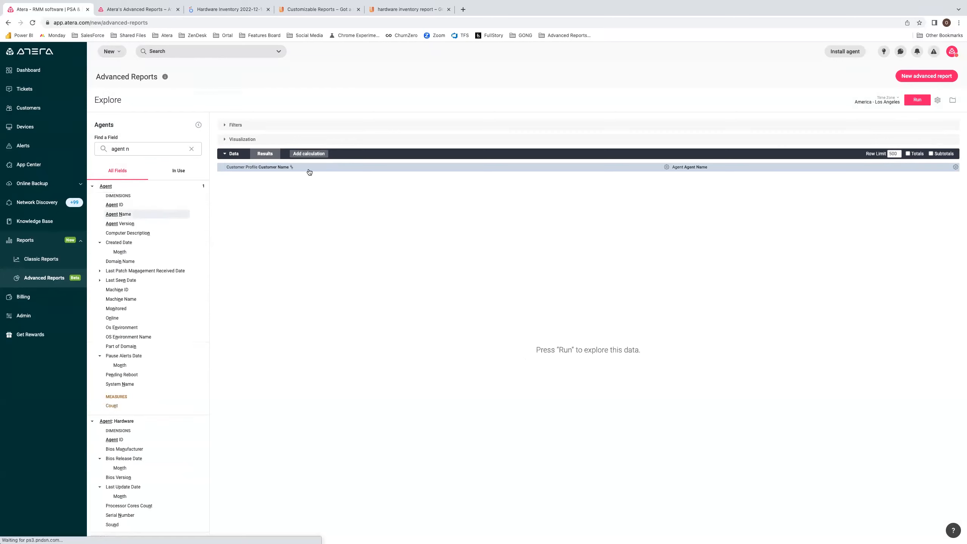
pyautogui.click(918, 102)
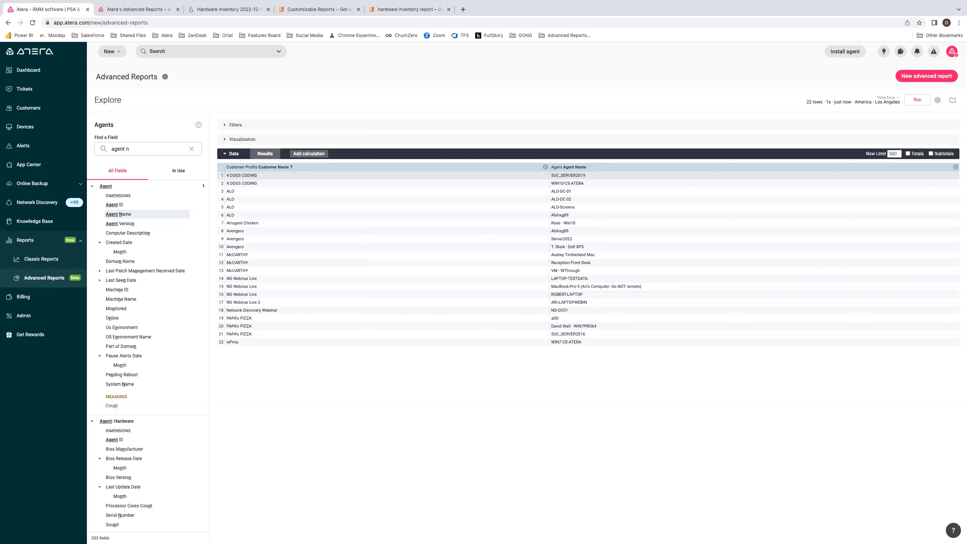
# - Search for "seen", add the Time field under the agent's Last Seen Date, and rerun the report
pyautogui.tripleClick(128, 150)
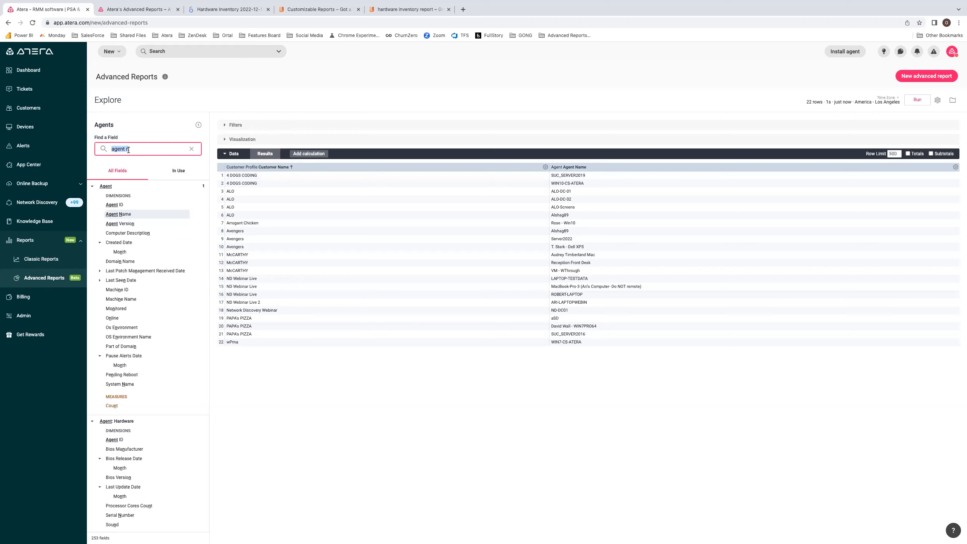
pyautogui.write('seen')
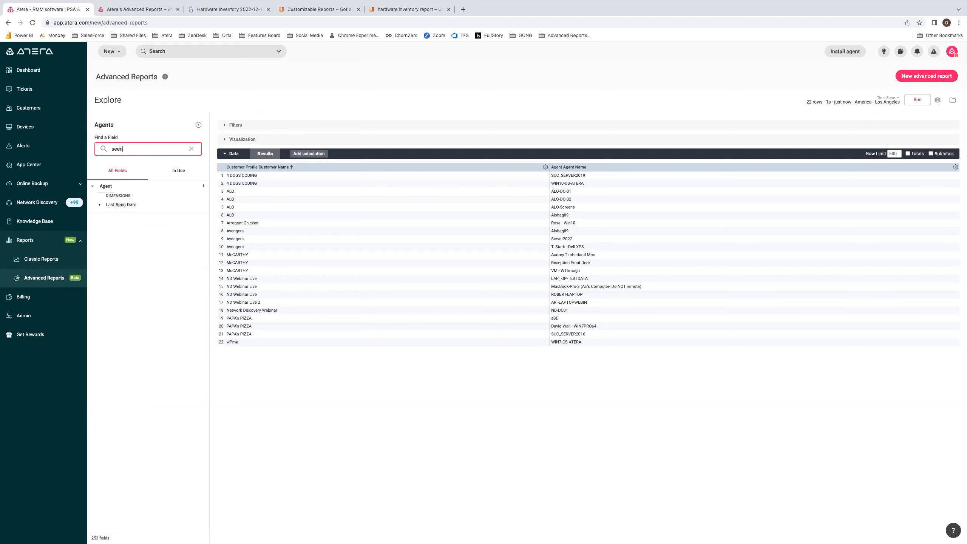
pyautogui.click(157, 207)
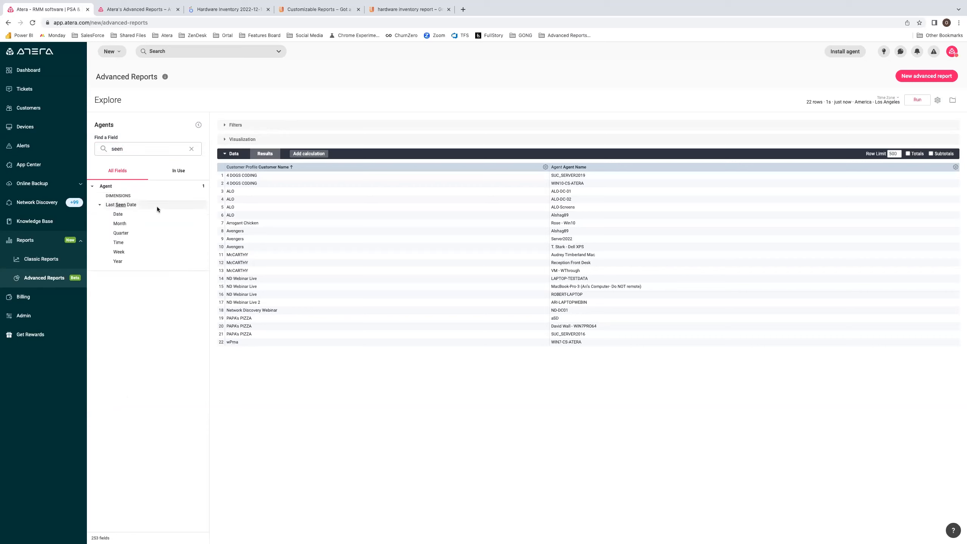
pyautogui.click(127, 242)
pyautogui.click(906, 104)
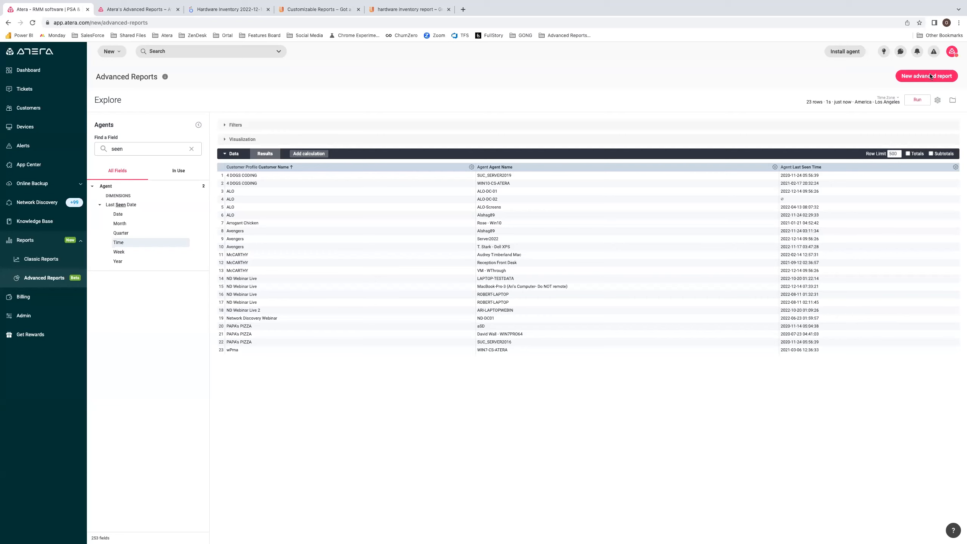
# - Review the report's available actions for saving, downloading, sending and scheduling, without choosing one
pyautogui.click(937, 100)
pyautogui.moveTo(891, 122)
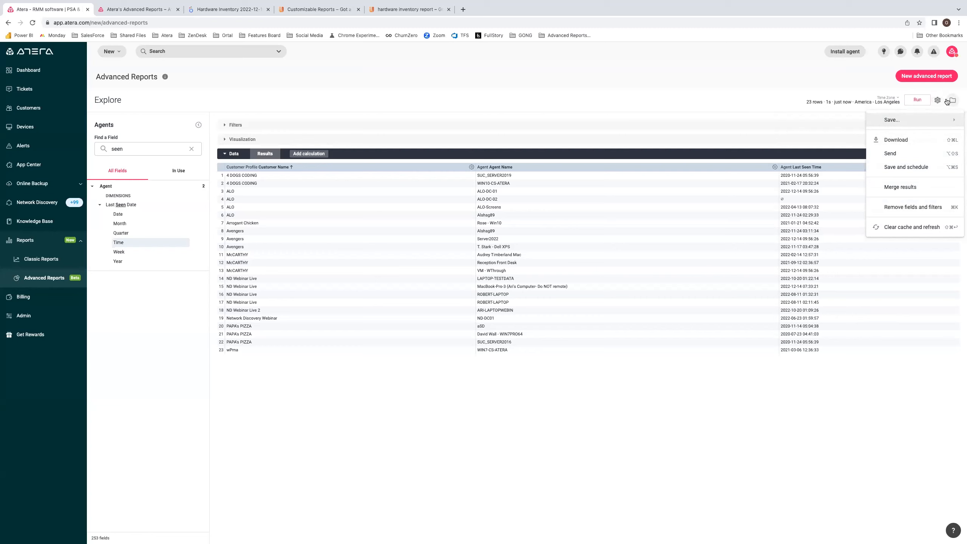
pyautogui.click(780, 97)
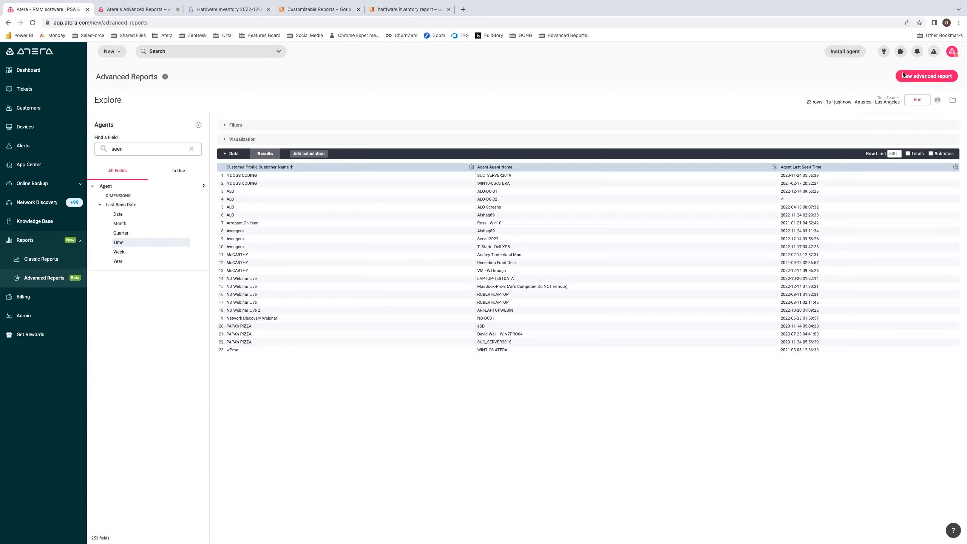
# - Create a new advanced report exploring the Tickets view
pyautogui.click(928, 79)
pyautogui.click(438, 294)
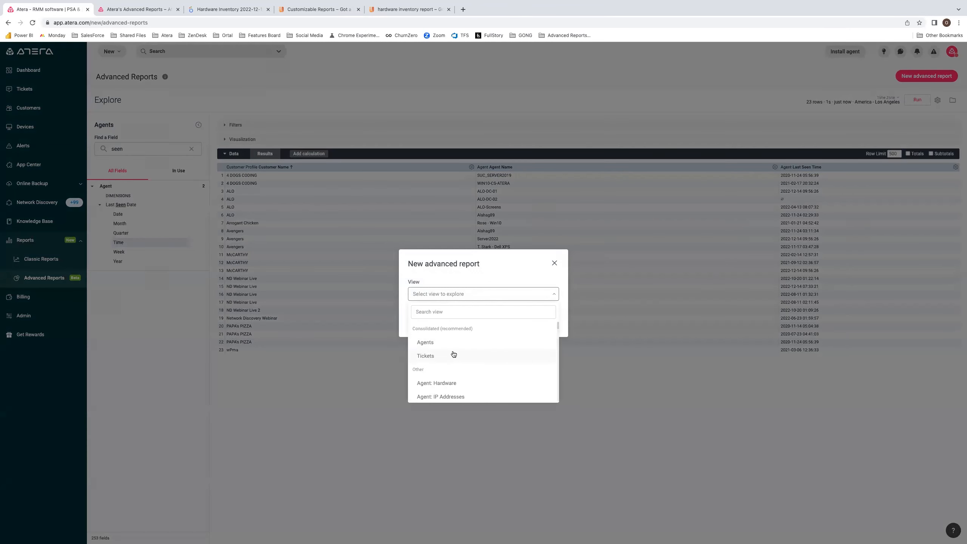
pyautogui.click(453, 354)
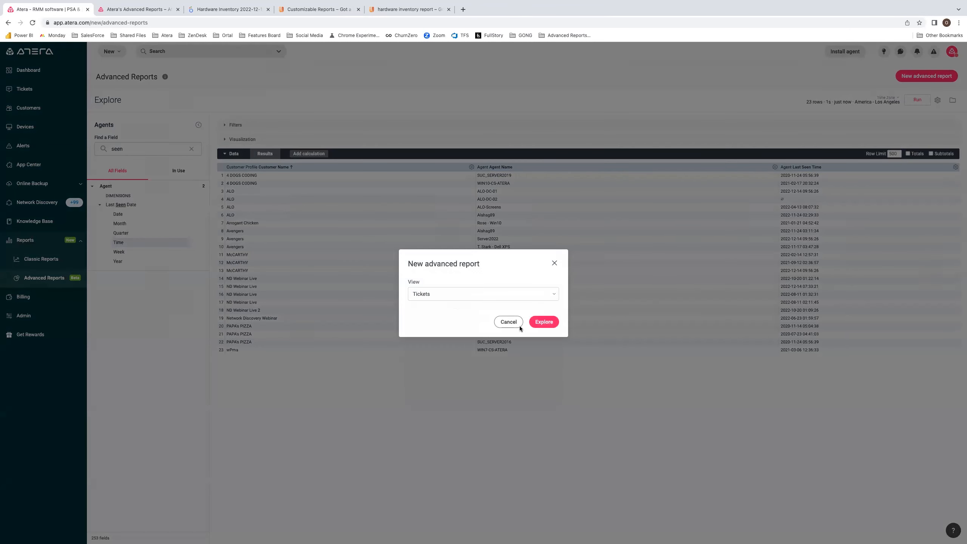
pyautogui.click(548, 324)
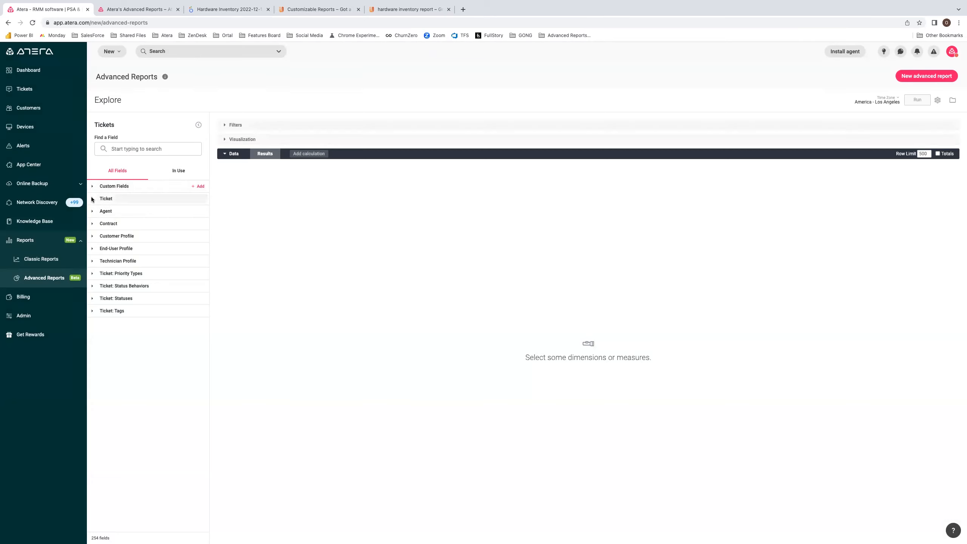
# - Expand the Ticket and Agent field groups and look through the dimensions and measures available for ticket reports
pyautogui.click(92, 199)
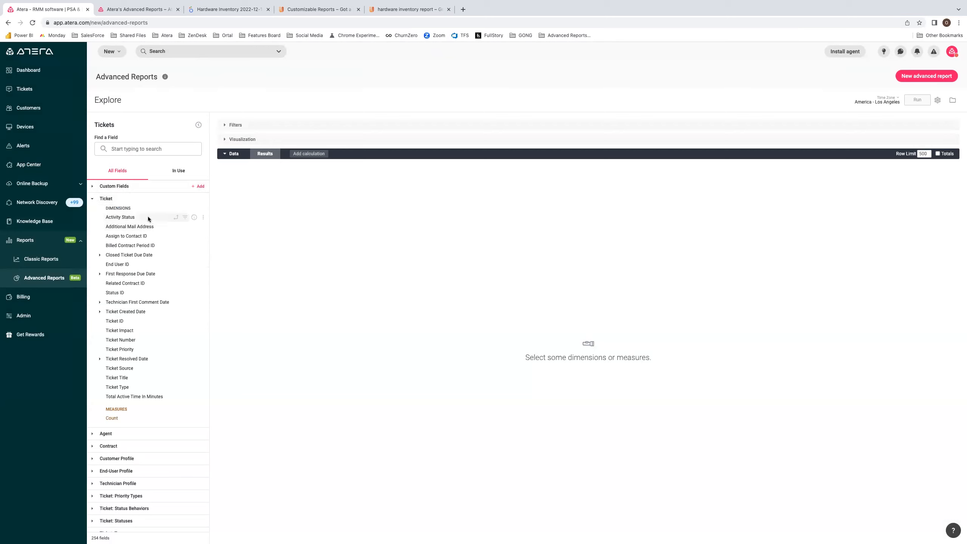
pyautogui.scroll(-1, 151, 221)
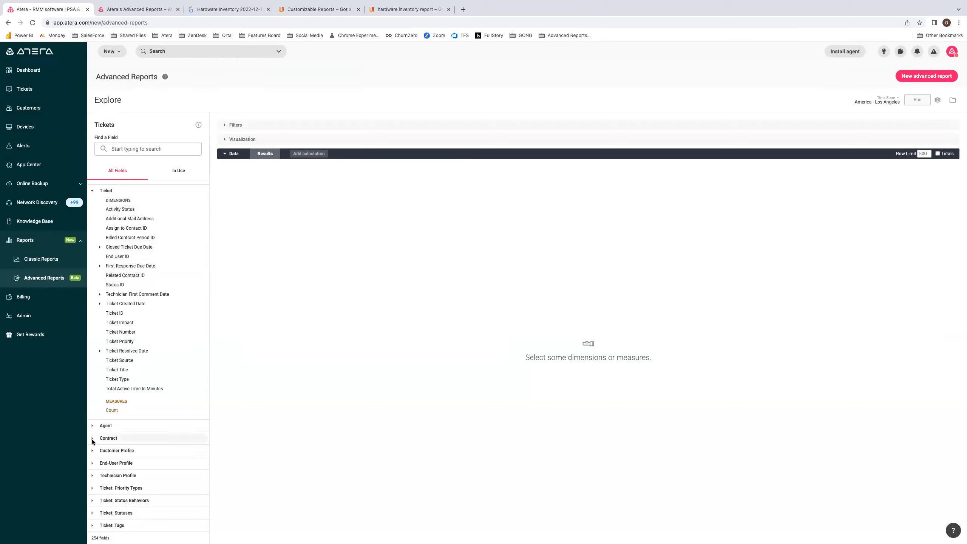
pyautogui.moveTo(94, 433); pyautogui.dragTo(94, 429)
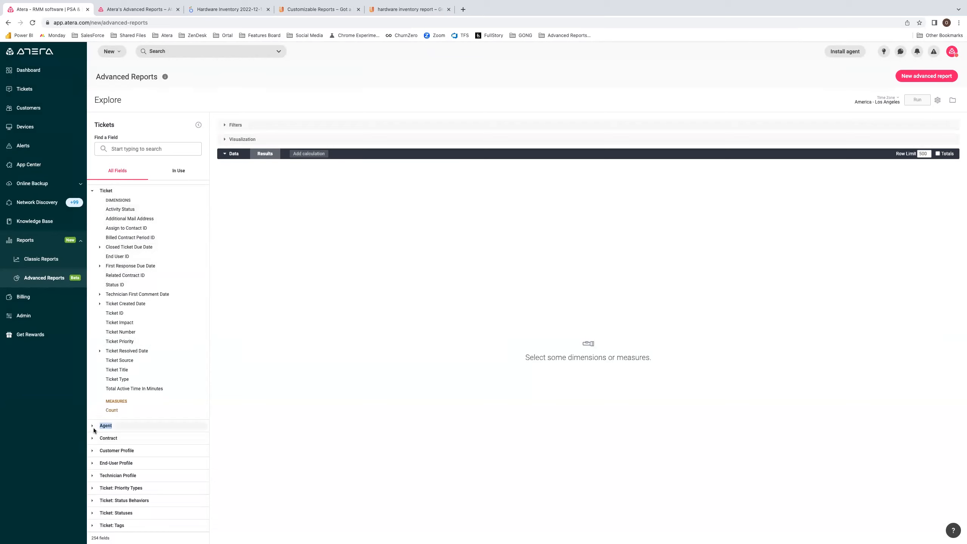
pyautogui.click(92, 426)
pyautogui.scroll(-2, 113, 399)
pyautogui.scroll(-2, 114, 396)
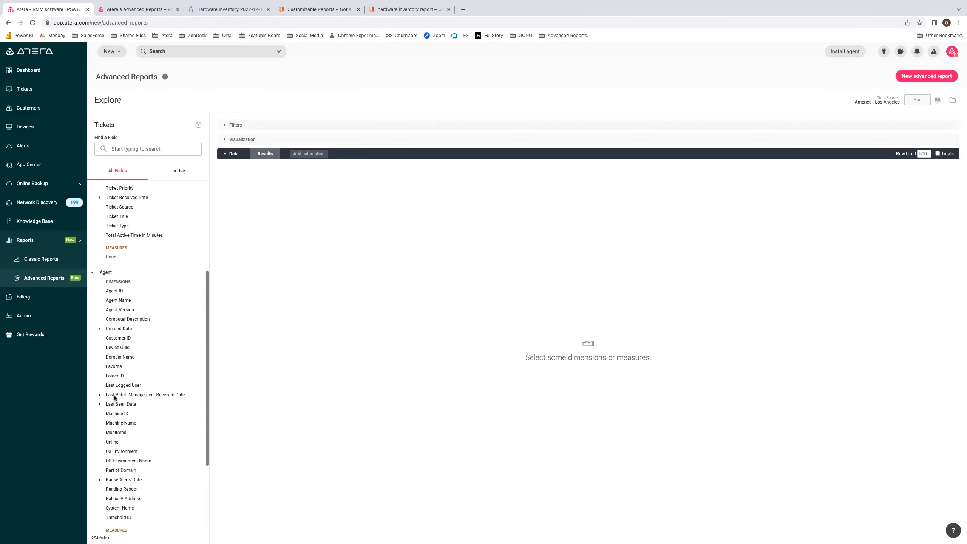
pyautogui.scroll(-1, 114, 396)
pyautogui.scroll(5, 113, 395)
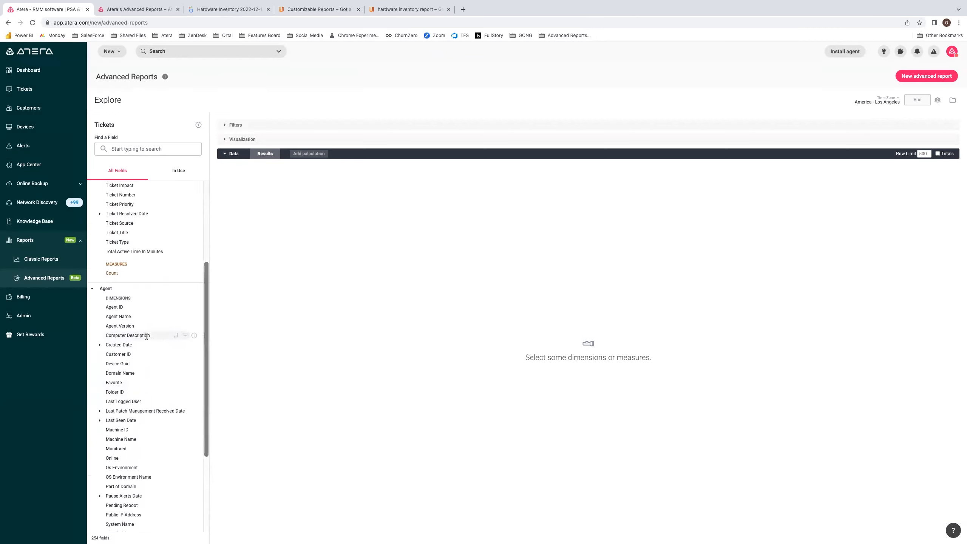
pyautogui.scroll(6, 146, 311)
pyautogui.scroll(1, 146, 310)
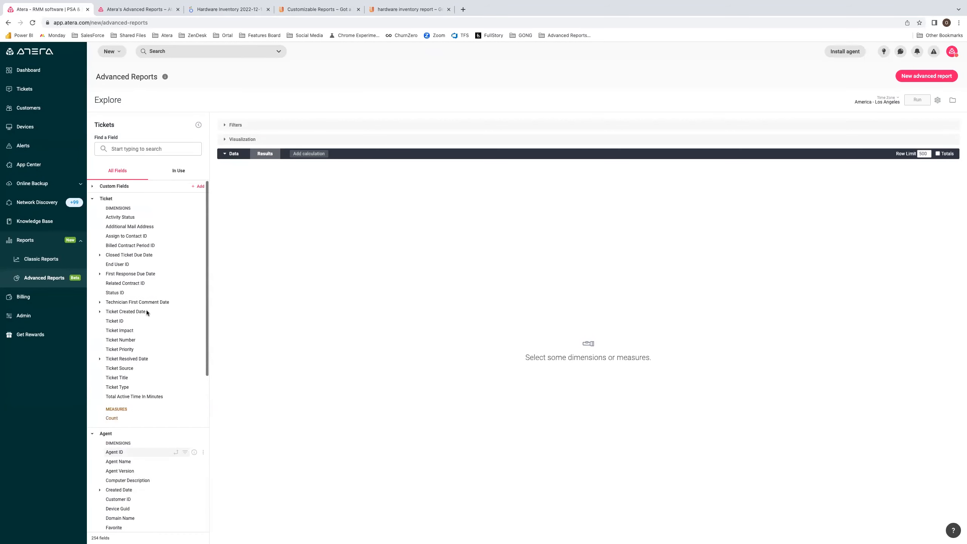